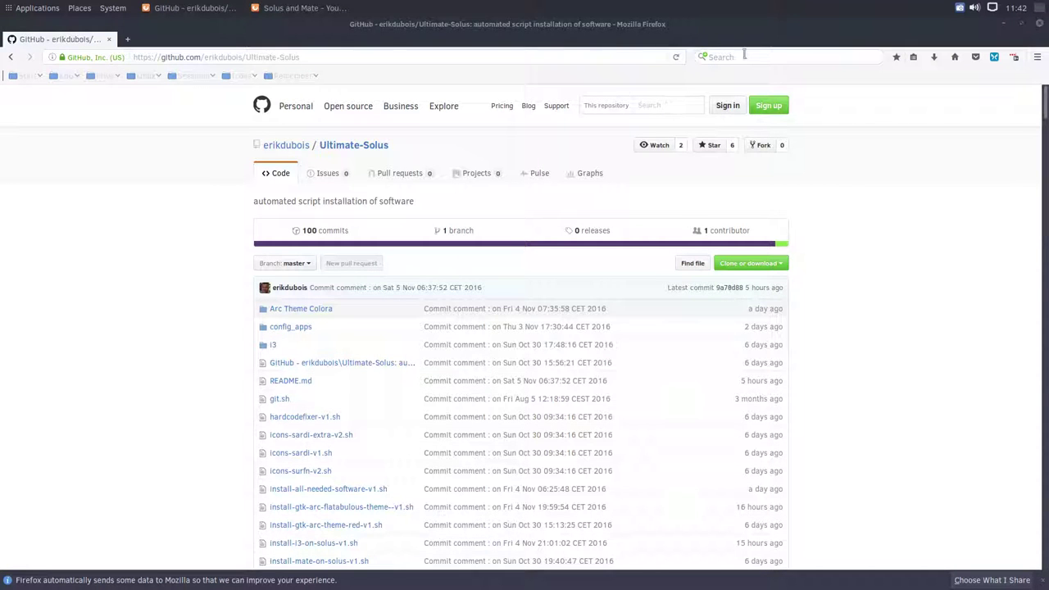
Step: Minimize the browser and look through the desktop's application categories and its administration, preferences and look-and-feel entries
{"action": "left_click", "coordinate": [1003, 25]}
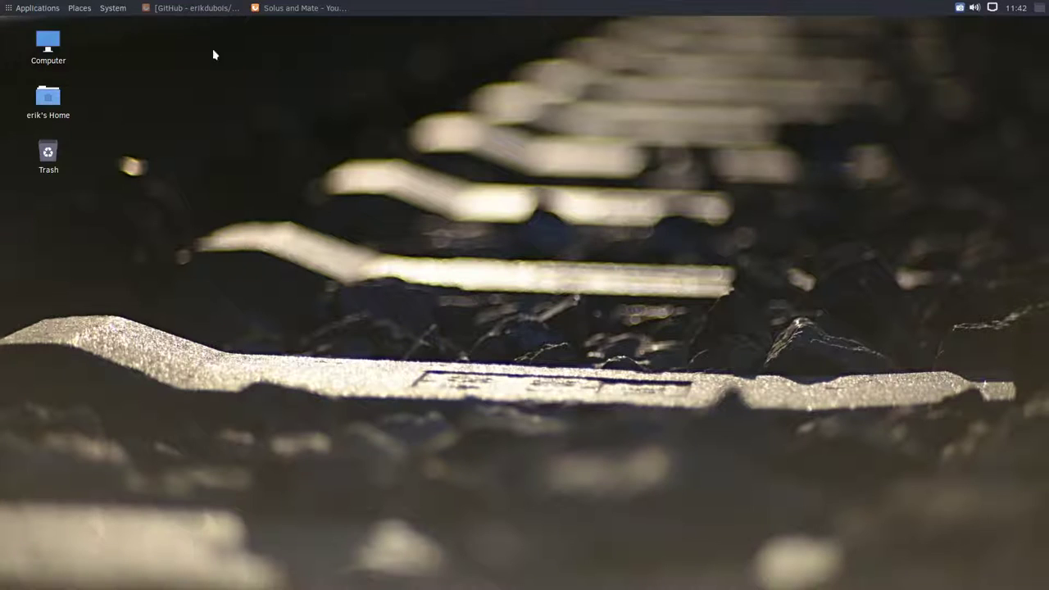
{"action": "left_click", "coordinate": [33, 7]}
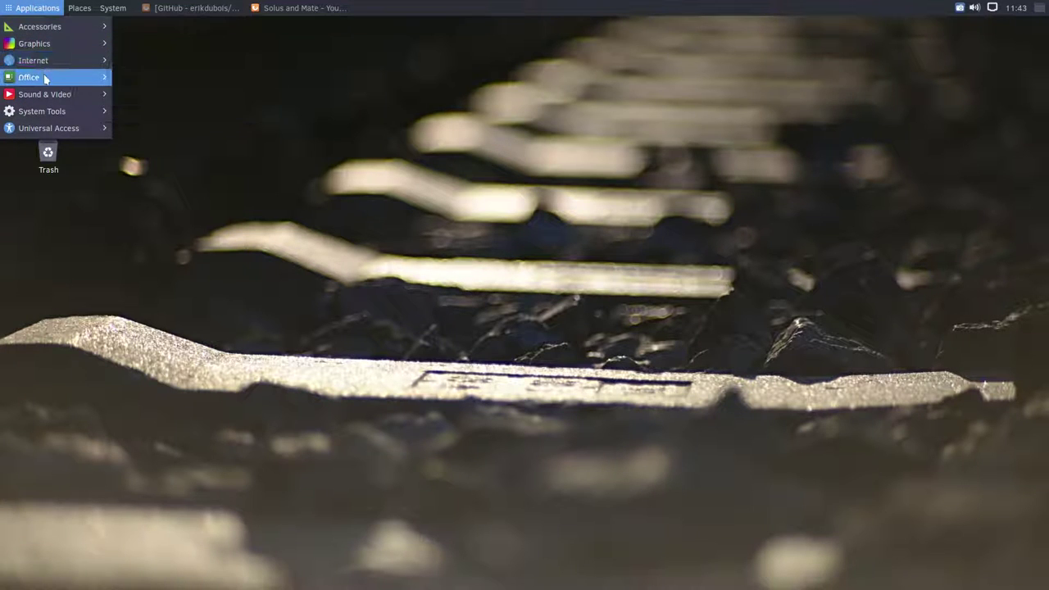
{"action": "mouse_move", "coordinate": [48, 96]}
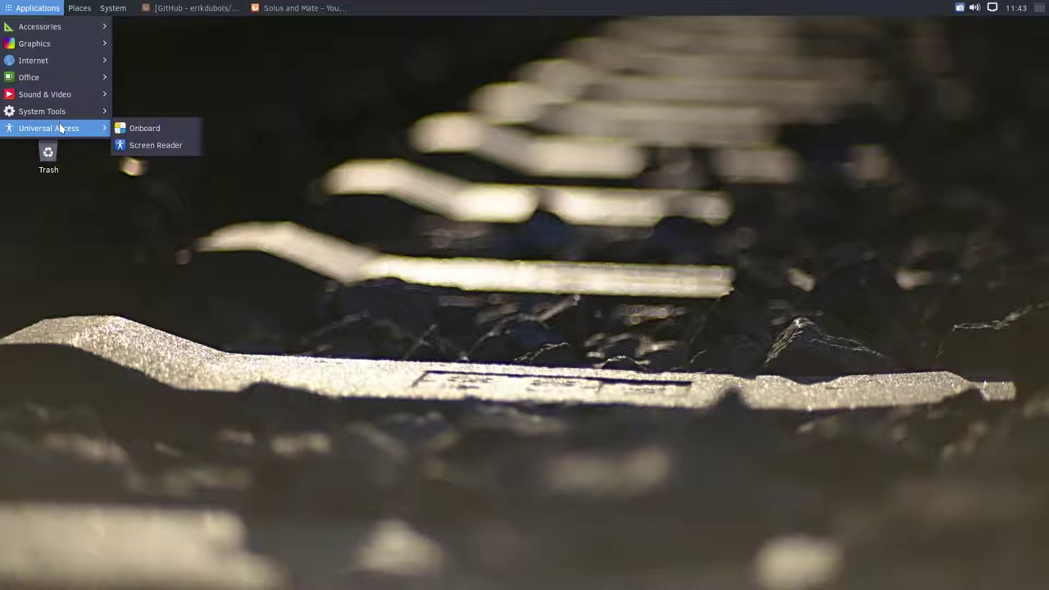
{"action": "mouse_move", "coordinate": [80, 17]}
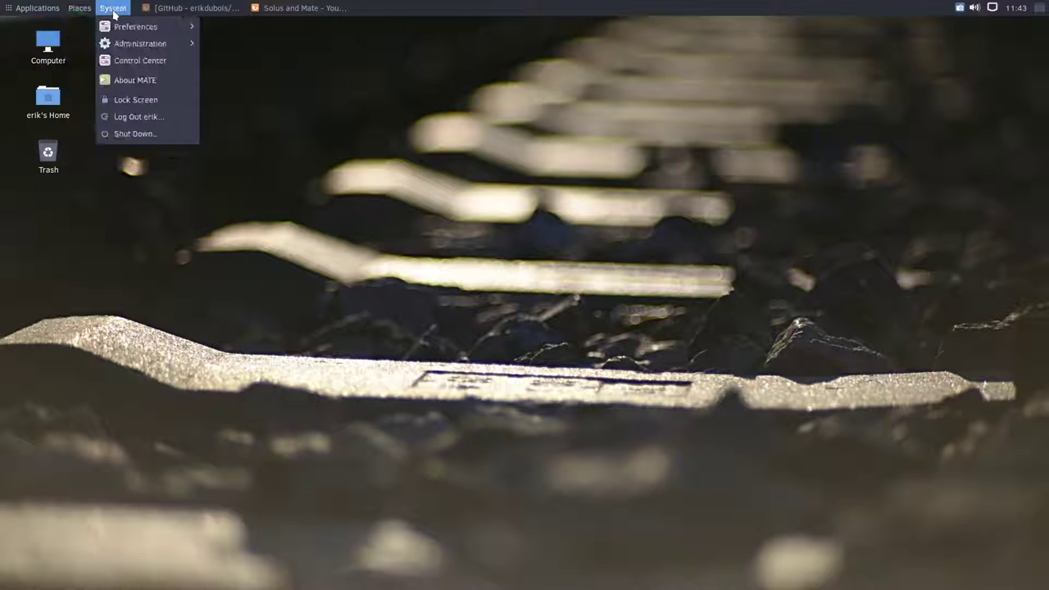
{"action": "mouse_move", "coordinate": [125, 49]}
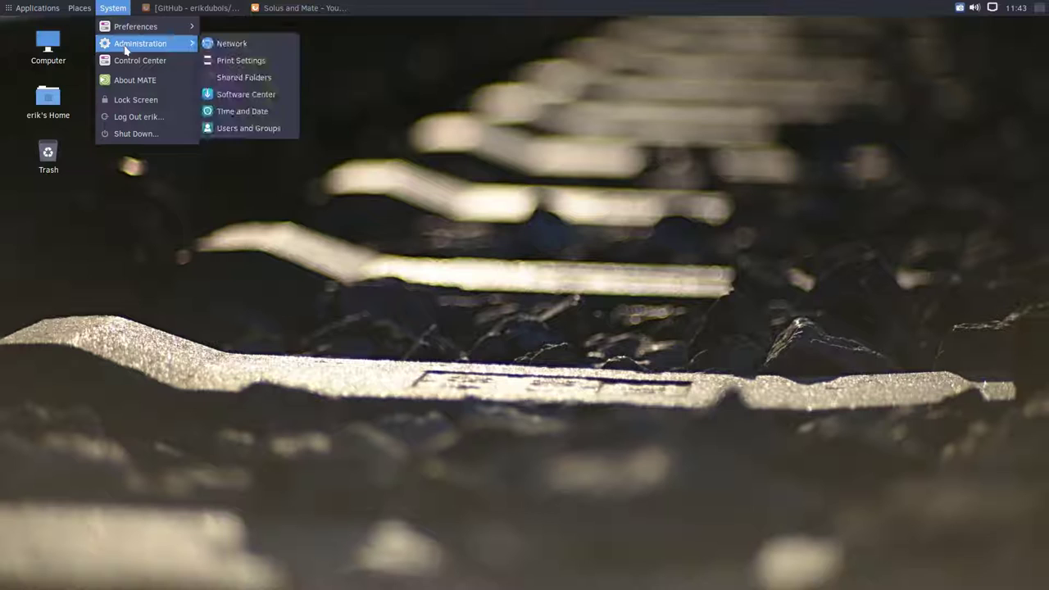
{"action": "mouse_move", "coordinate": [190, 33]}
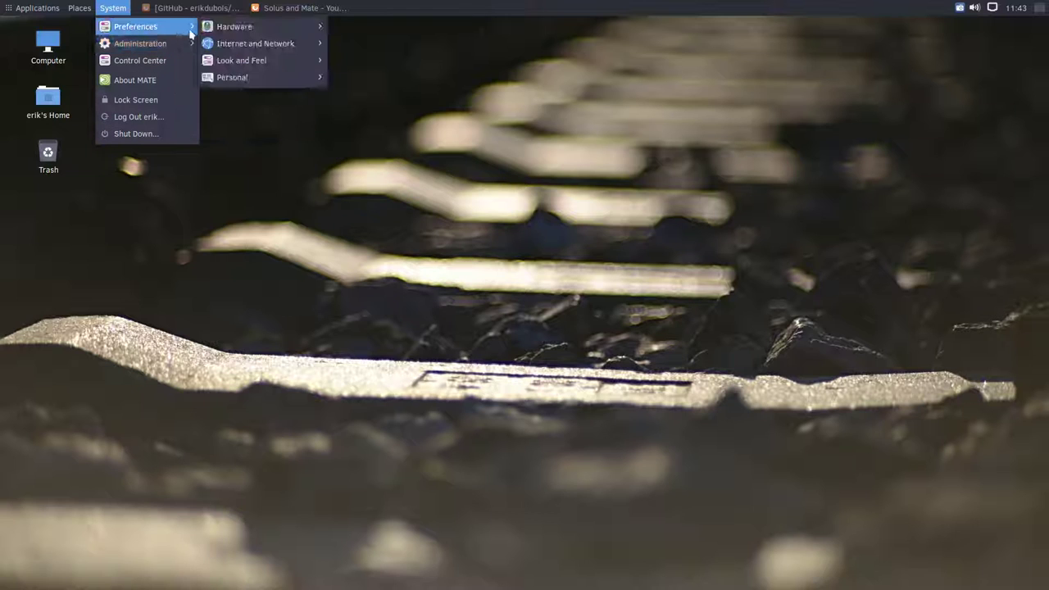
{"action": "mouse_move", "coordinate": [237, 59]}
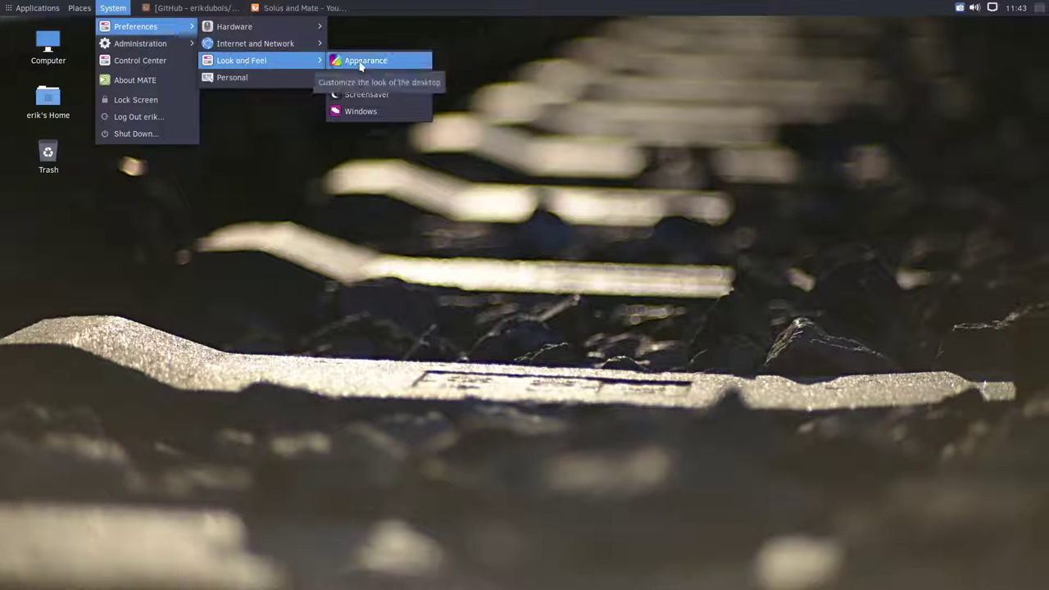
{"action": "left_click", "coordinate": [498, 64]}
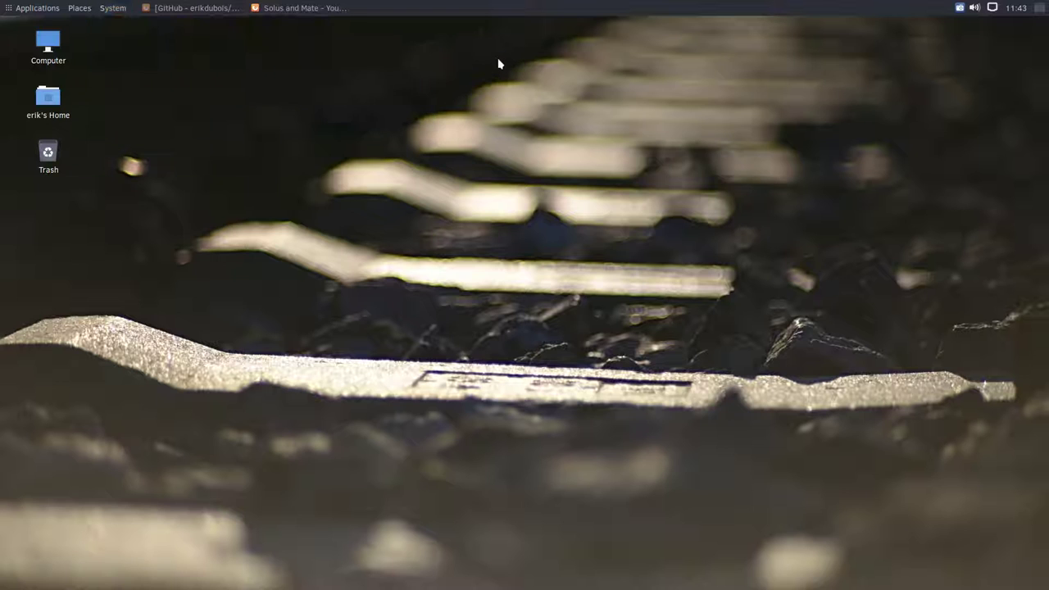
Step: In Firefox, download the Ultimate-Solus repository as a ZIP, choosing Save File and applying that choice automatically to similar files
{"action": "left_click", "coordinate": [197, 7]}
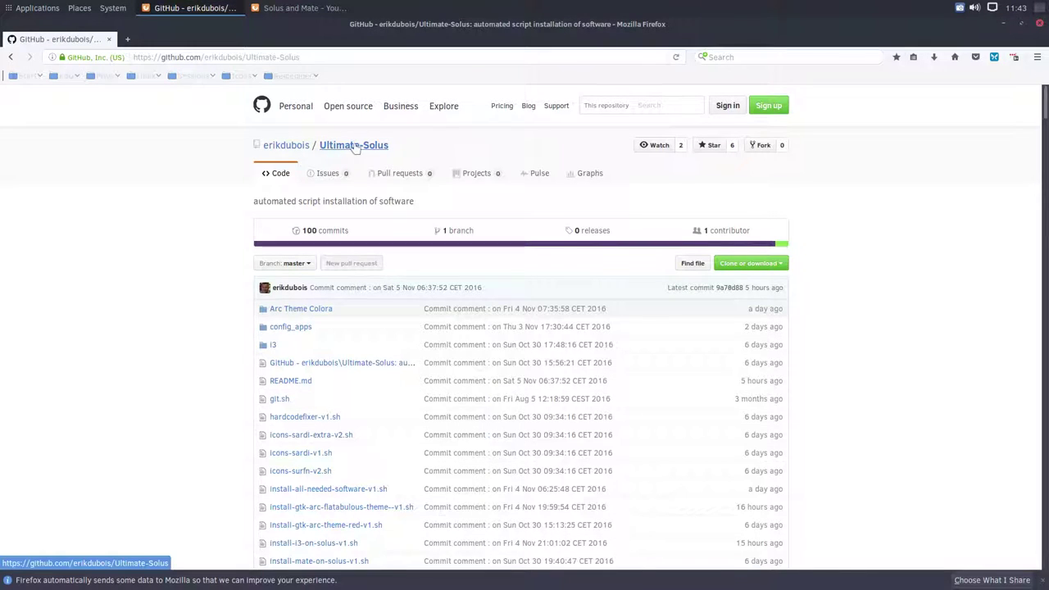
{"action": "scroll", "coordinate": [315, 342], "scroll_direction": "down", "scroll_amount": 4}
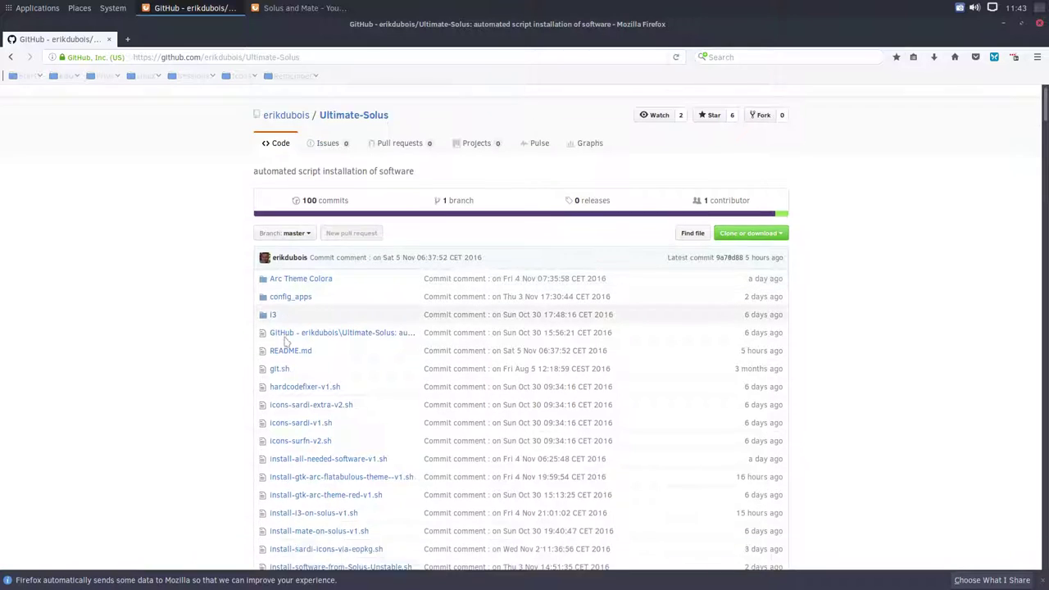
{"action": "scroll", "coordinate": [283, 240], "scroll_direction": "down", "scroll_amount": 1}
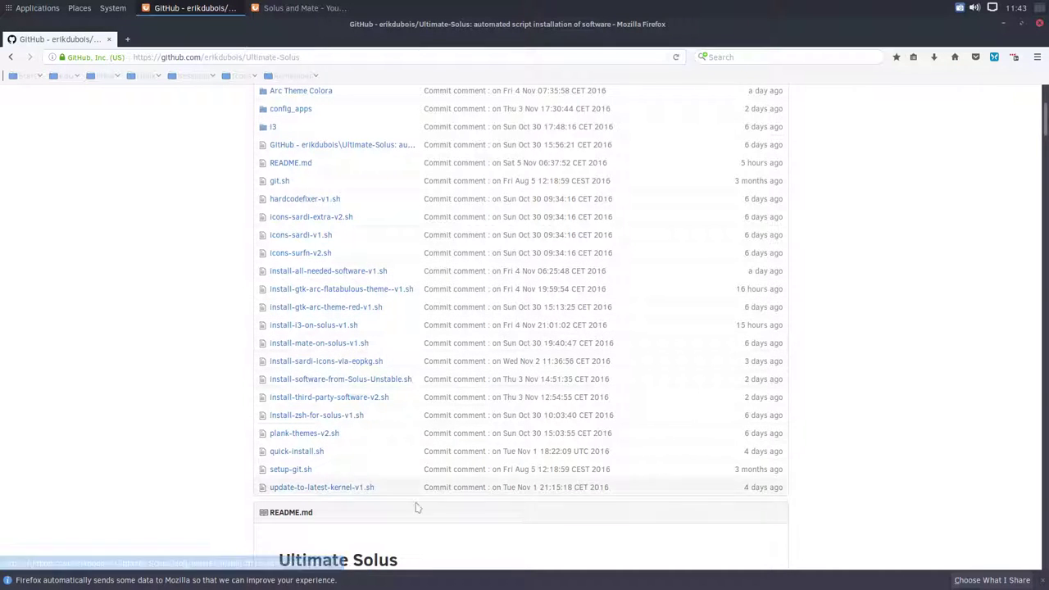
{"action": "scroll", "coordinate": [891, 218], "scroll_direction": "up", "scroll_amount": 5}
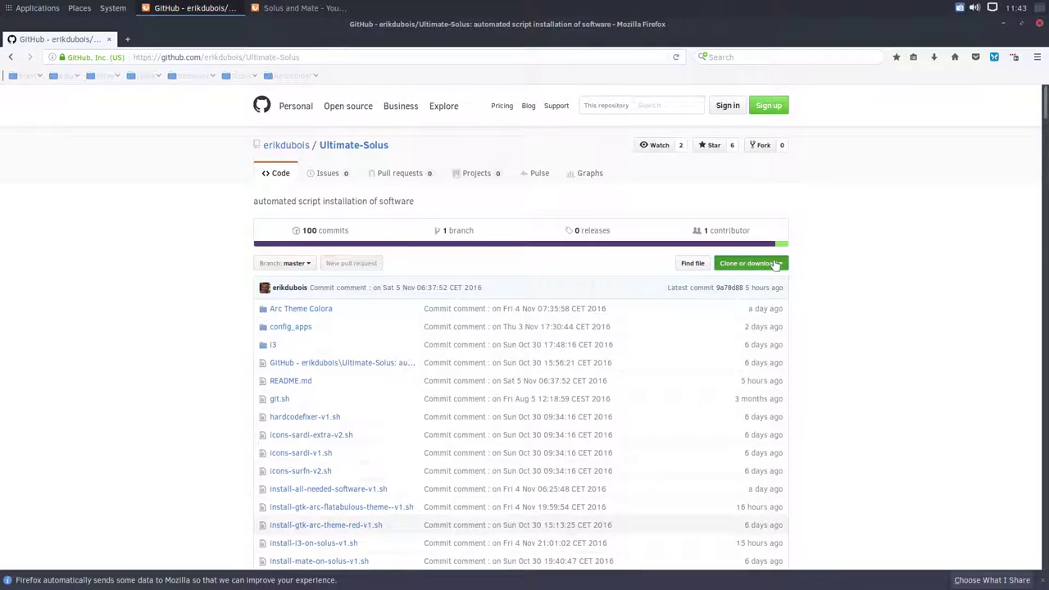
{"action": "left_click", "coordinate": [768, 263]}
{"action": "left_click", "coordinate": [692, 348]}
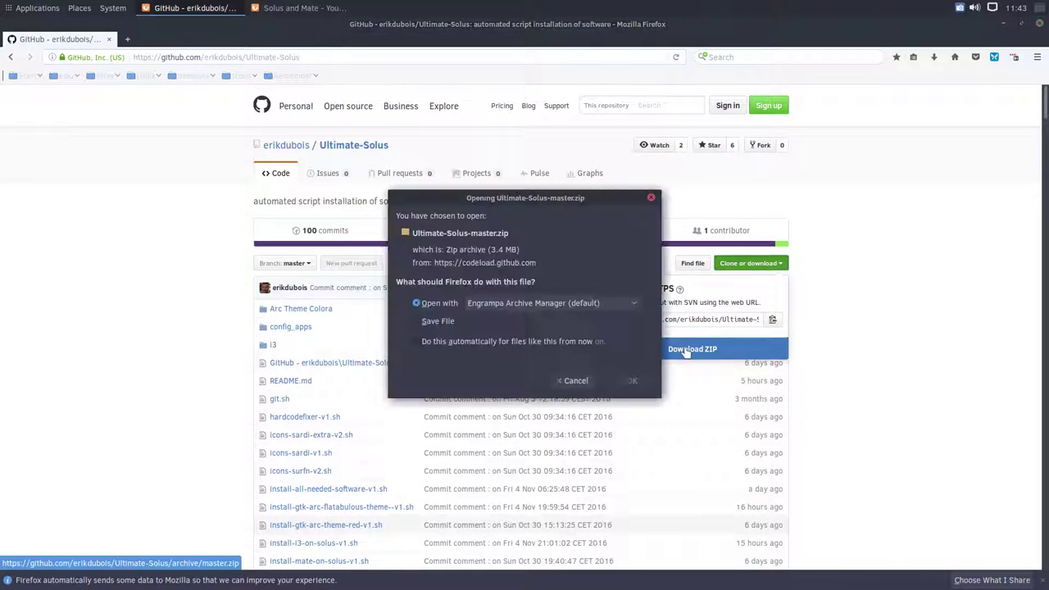
{"action": "left_click", "coordinate": [431, 343]}
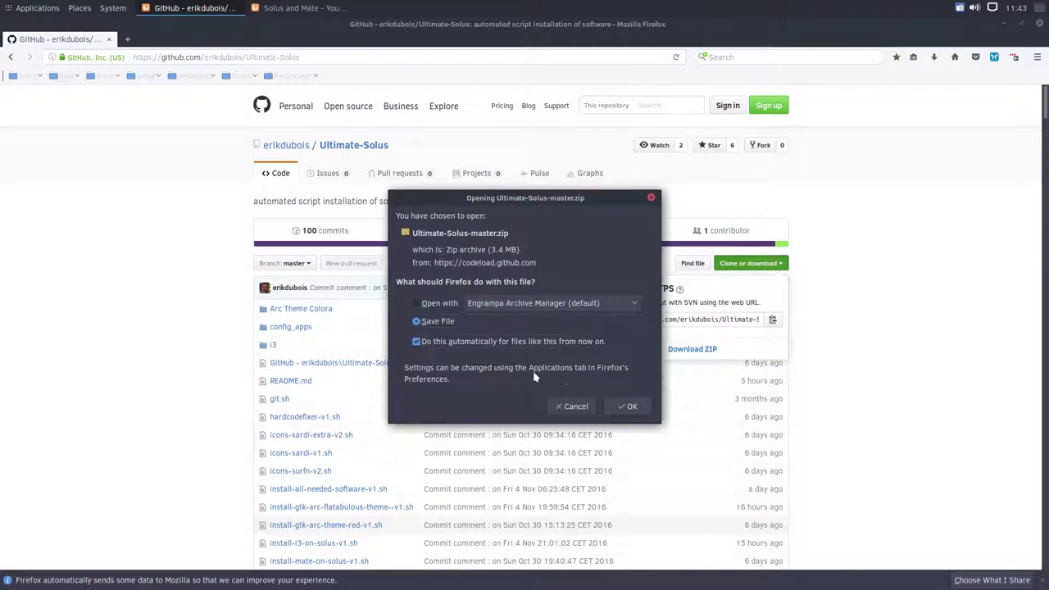
{"action": "left_click", "coordinate": [627, 406]}
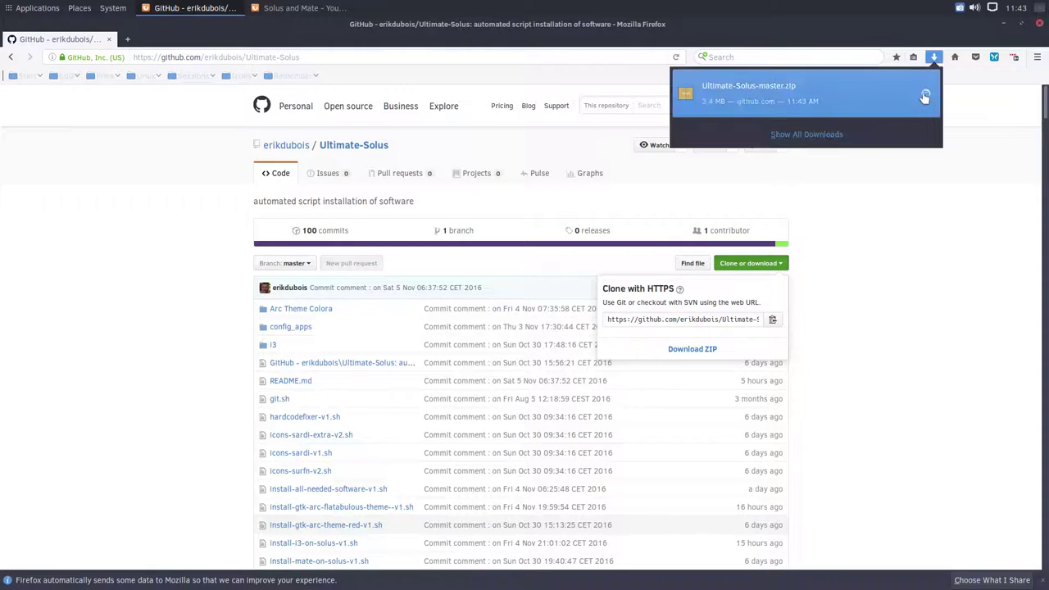
Step: Show the downloaded Ultimate-Solus-master.zip in its folder and extract the archive there
{"action": "left_click", "coordinate": [924, 99]}
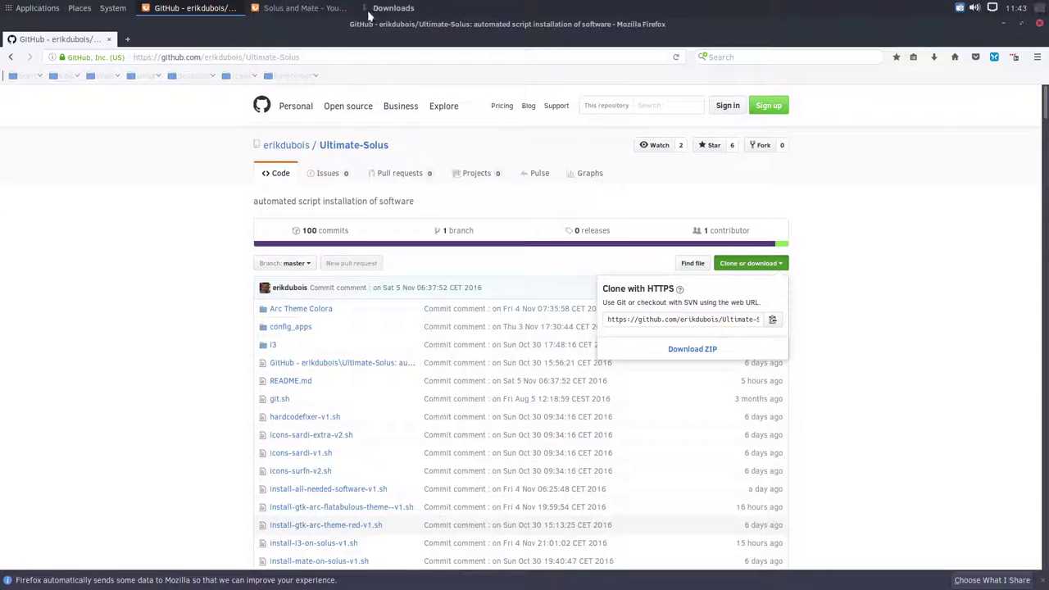
{"action": "left_click", "coordinate": [391, 9]}
{"action": "right_click", "coordinate": [439, 247]}
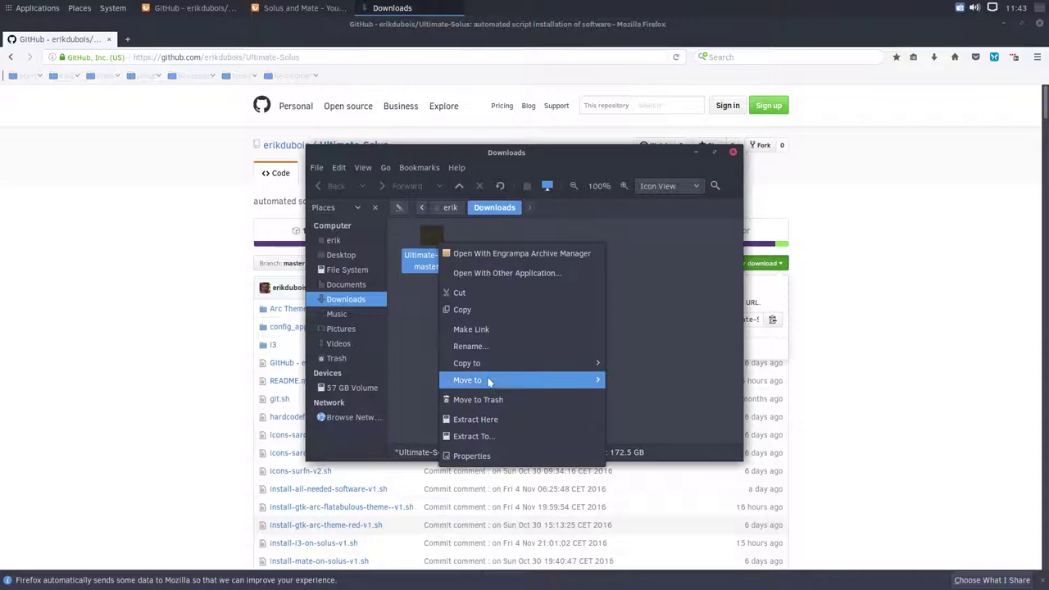
{"action": "left_click", "coordinate": [525, 418]}
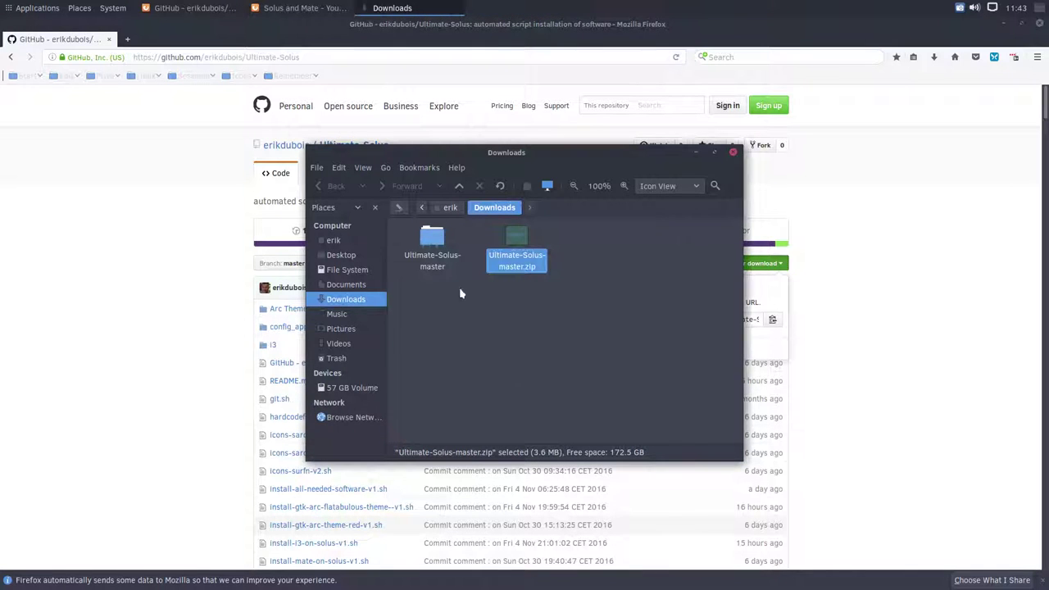
Step: Open the extracted Ultimate-Solus-master folder, minimize the browser and maximize the file manager window
{"action": "double_click", "coordinate": [435, 242]}
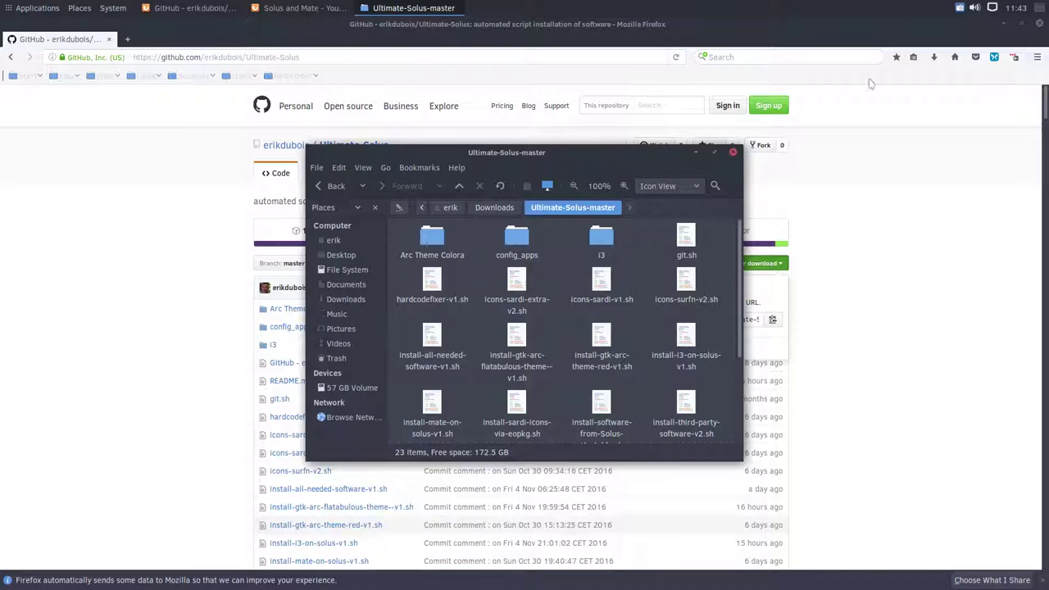
{"action": "left_click", "coordinate": [1003, 24]}
{"action": "left_click_drag", "start_coordinate": [533, 155], "coordinate": [511, 16]}
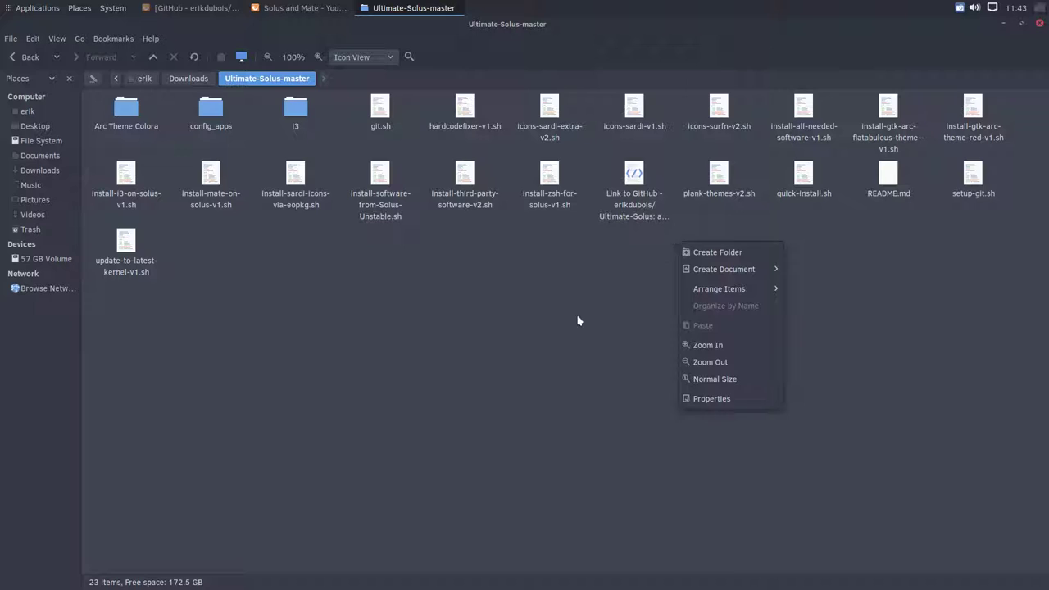
{"action": "left_click", "coordinate": [540, 312]}
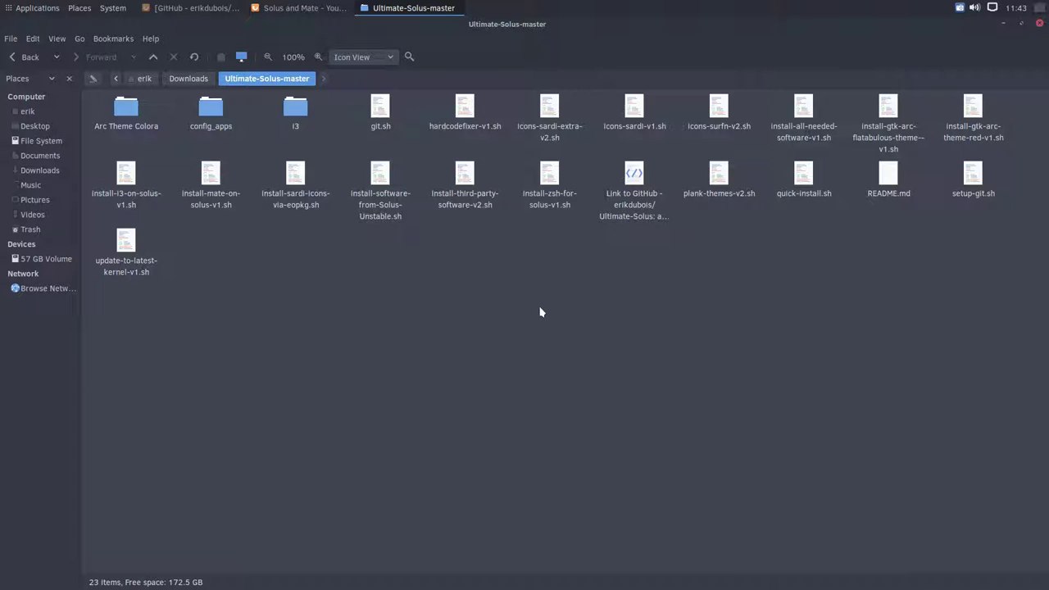
{"action": "right_click", "coordinate": [711, 289]}
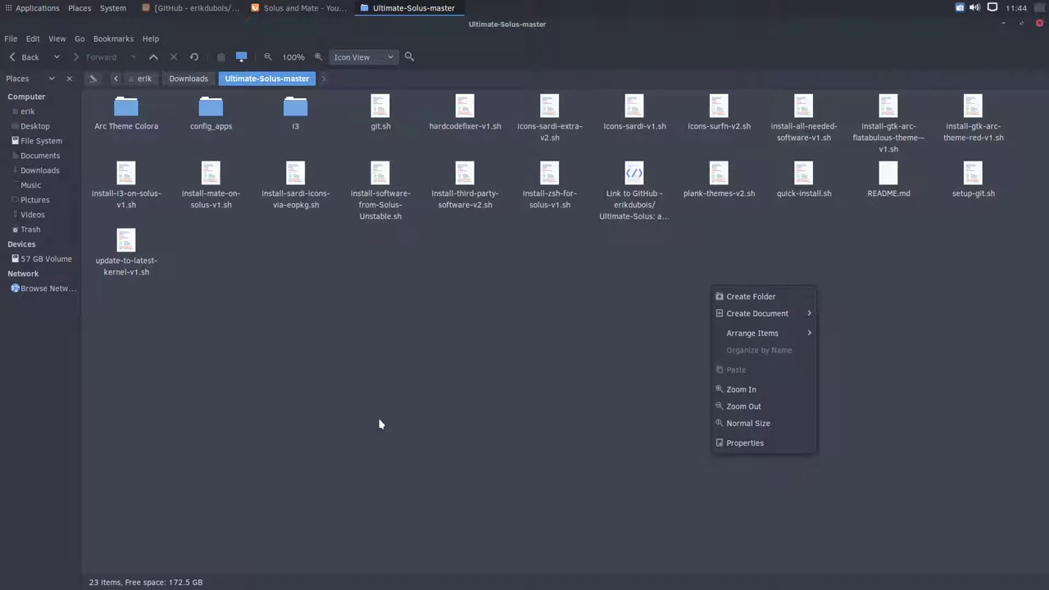
{"action": "left_click", "coordinate": [498, 347]}
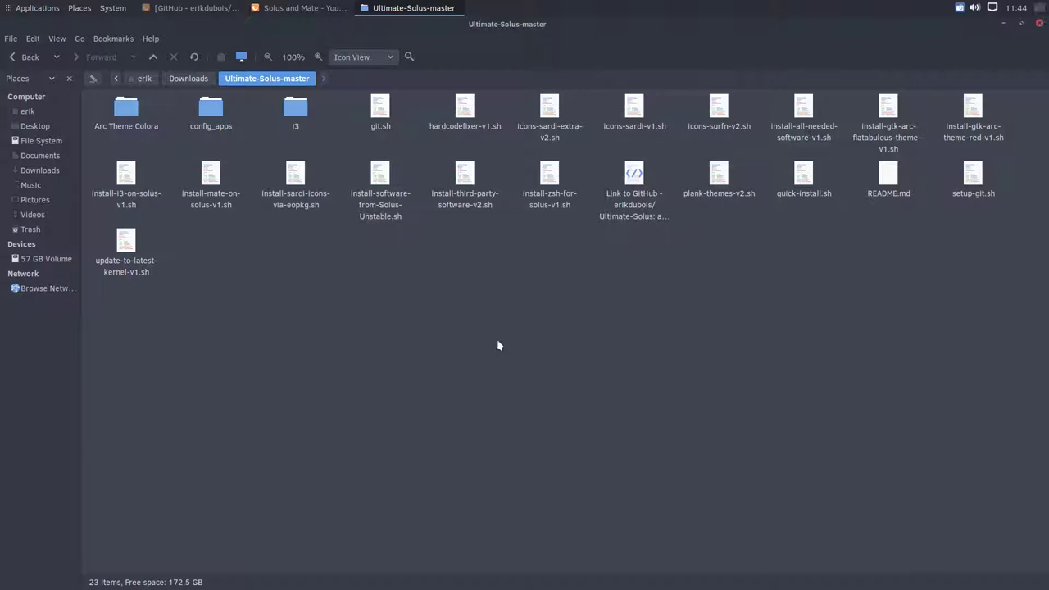
Step: Open MATE Terminal and print the current working directory with pwd
{"action": "left_click", "coordinate": [28, 8]}
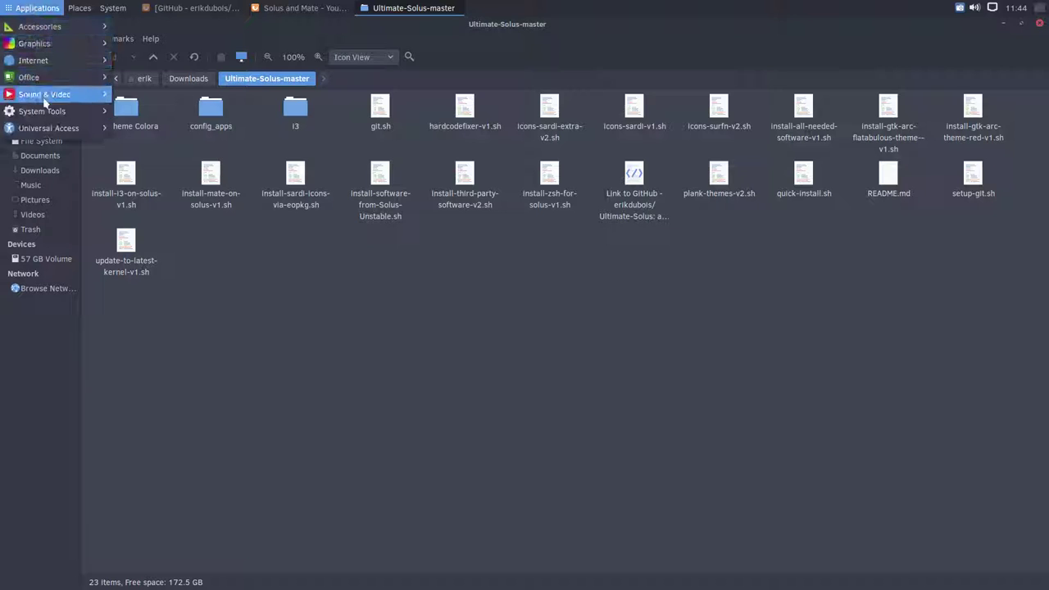
{"action": "mouse_move", "coordinate": [109, 119]}
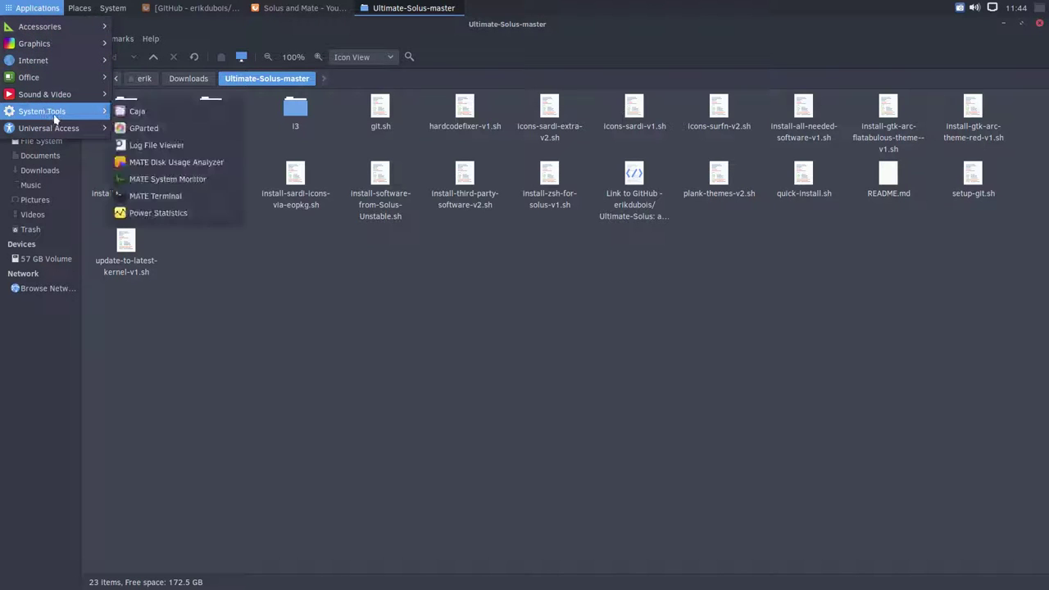
{"action": "left_click", "coordinate": [155, 196]}
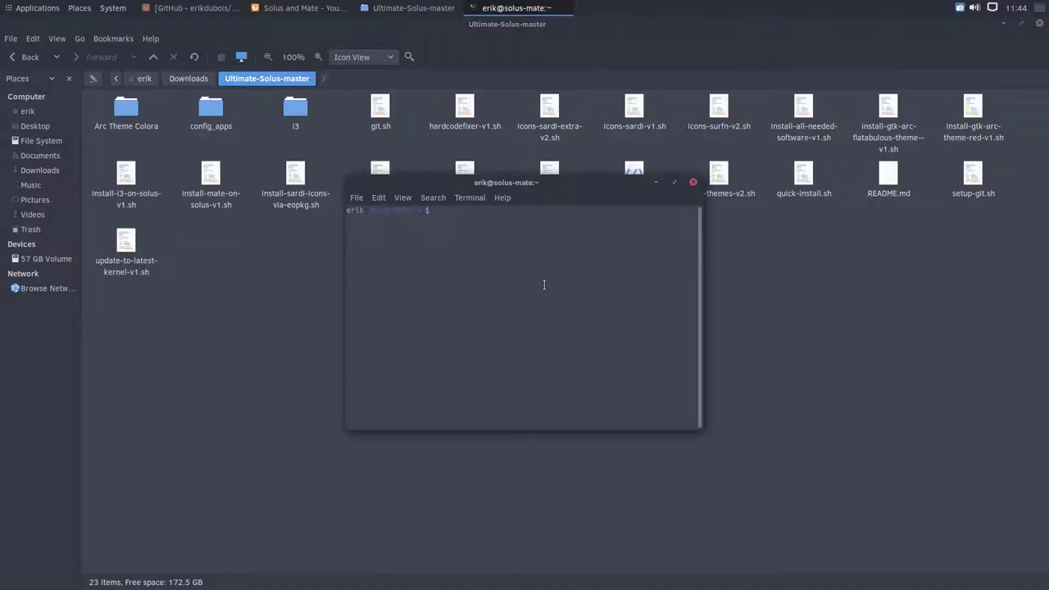
{"action": "type", "text": "pwd"}
{"action": "key", "text": "Return"}
Step: List the possible directories to change into, go to Downloads/ and list its contents with ls
{"action": "type", "text": "cd"}
{"action": "key", "text": "Tab"}
{"action": "key", "text": "Tab"}
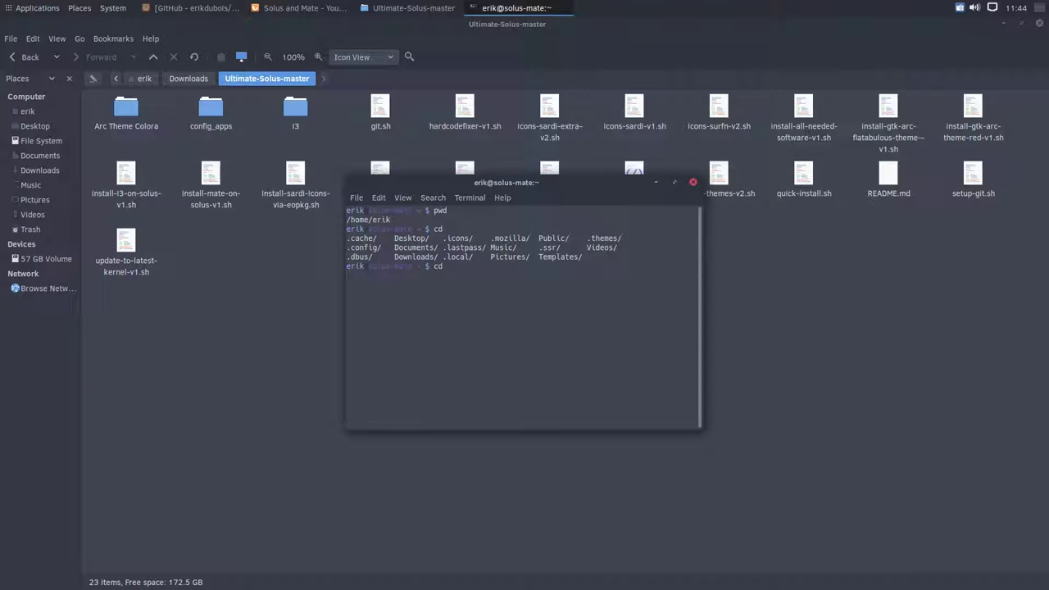
{"action": "type", "text": "Dow"}
{"action": "key", "text": "Tab"}
{"action": "key", "text": "Return"}
{"action": "type", "text": "ls"}
{"action": "key", "text": "Return"}
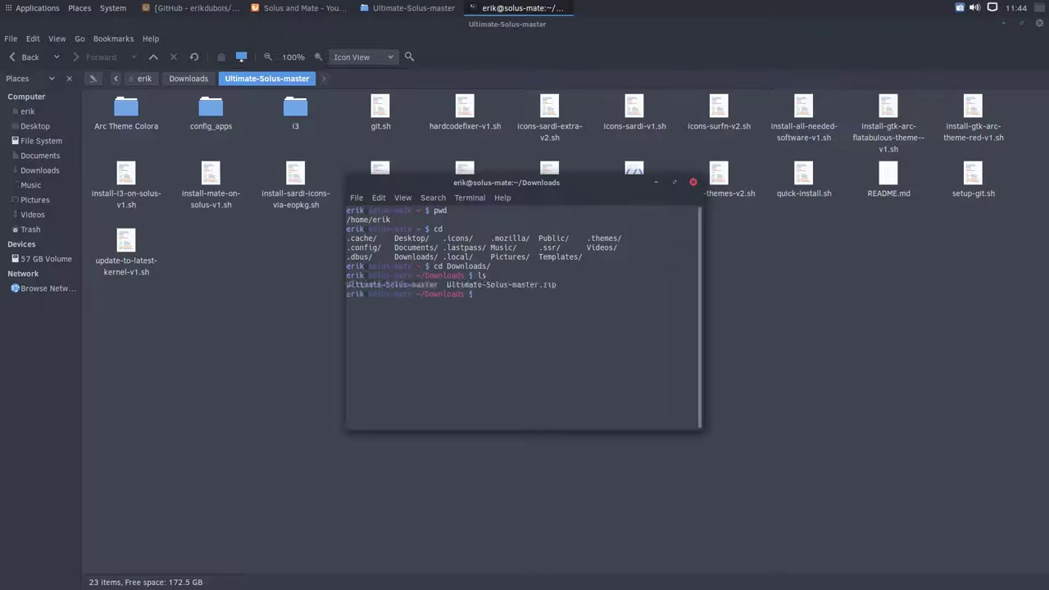
Step: Change into the Ultimate-Solus-master/ directory in the terminal and list its scripts with ls
{"action": "type", "text": "cd Ul"}
{"action": "key", "text": "Tab"}
{"action": "key", "text": "Return"}
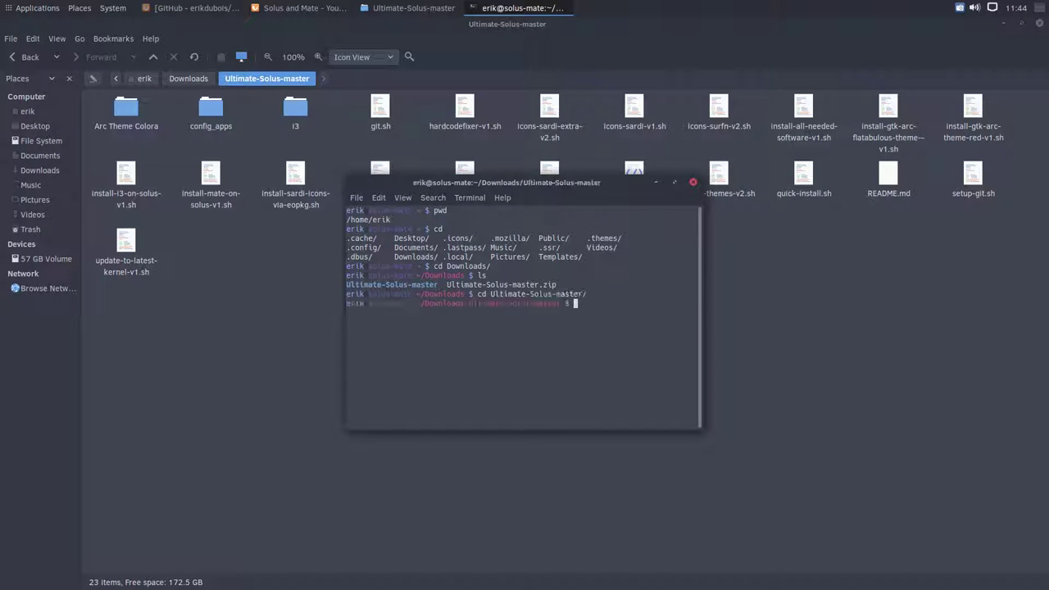
{"action": "type", "text": "ls"}
{"action": "key", "text": "Return"}
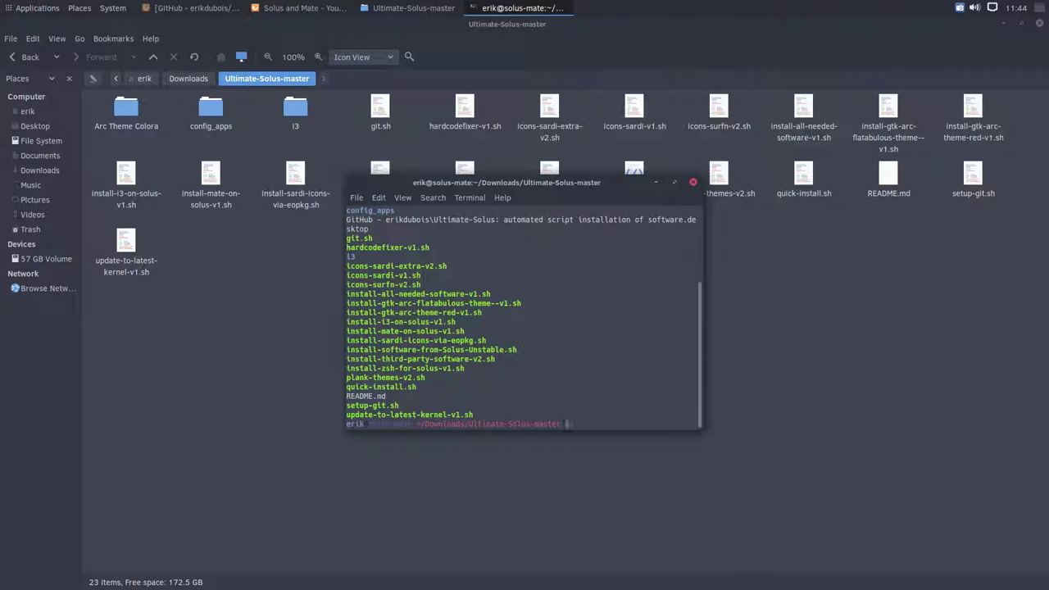
Step: Tile the file manager and terminal side by side and run ./install-all-needed-software-v1.sh in the terminal
{"action": "left_click_drag", "start_coordinate": [539, 31], "coordinate": [2, 103]}
{"action": "left_click_drag", "start_coordinate": [550, 183], "coordinate": [1046, 261]}
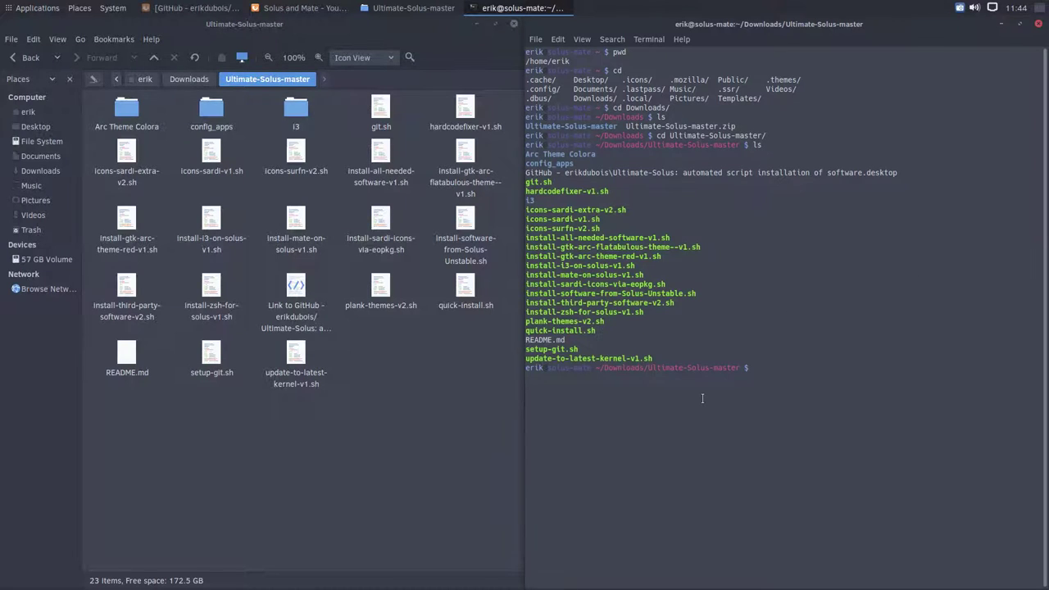
{"action": "type", "text": "./install-a"}
{"action": "key", "text": "Tab"}
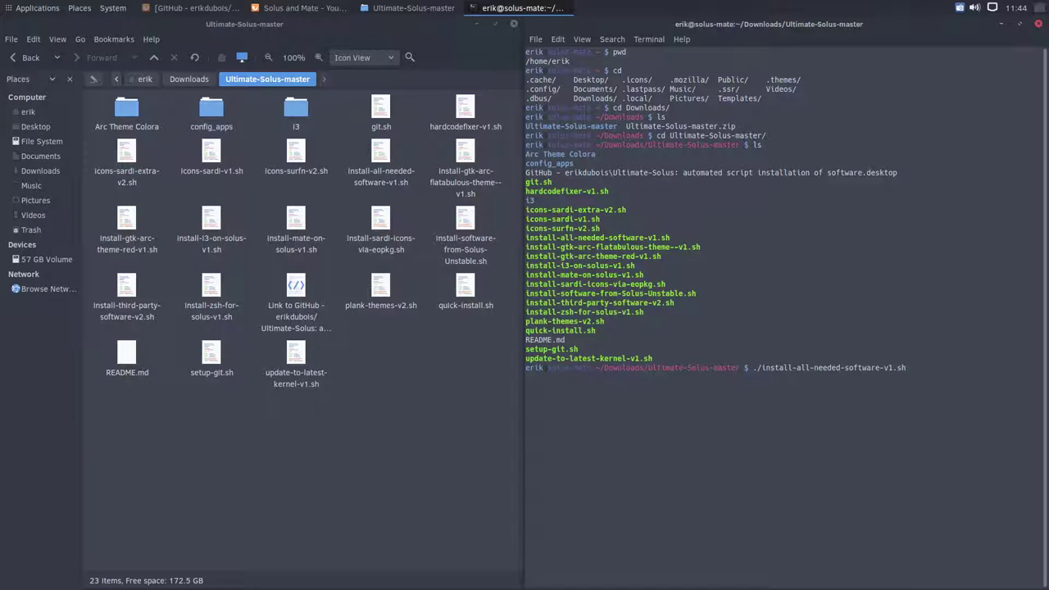
{"action": "key", "text": "Return"}
{"action": "key", "text": "Return"}
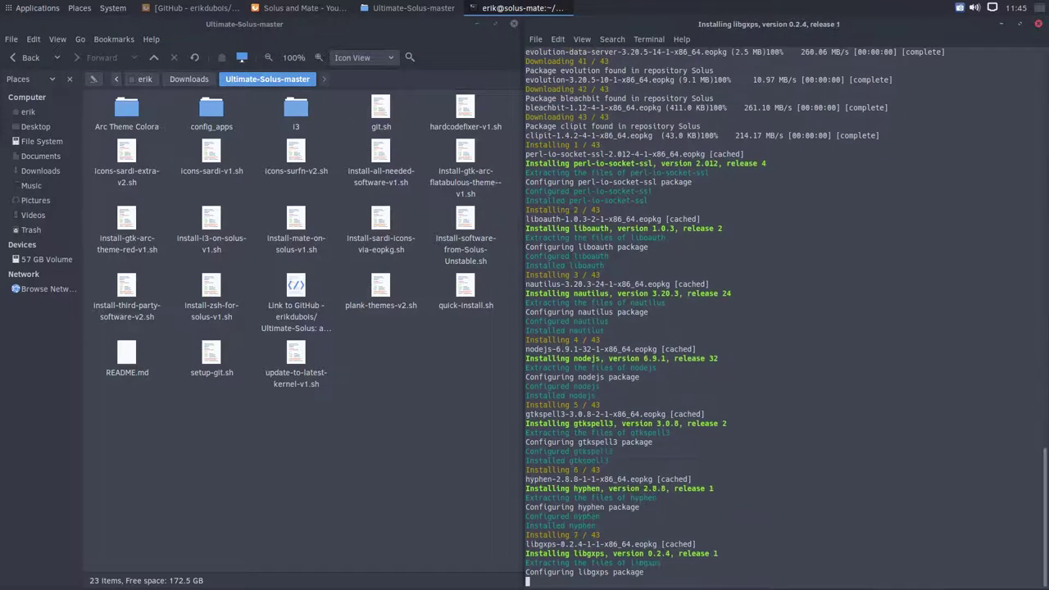
Step: Display the contents of install-all-needed-software-v1.sh in Pluma and tile the editor beside the terminal
{"action": "key", "text": "ctrl+alt+t"}
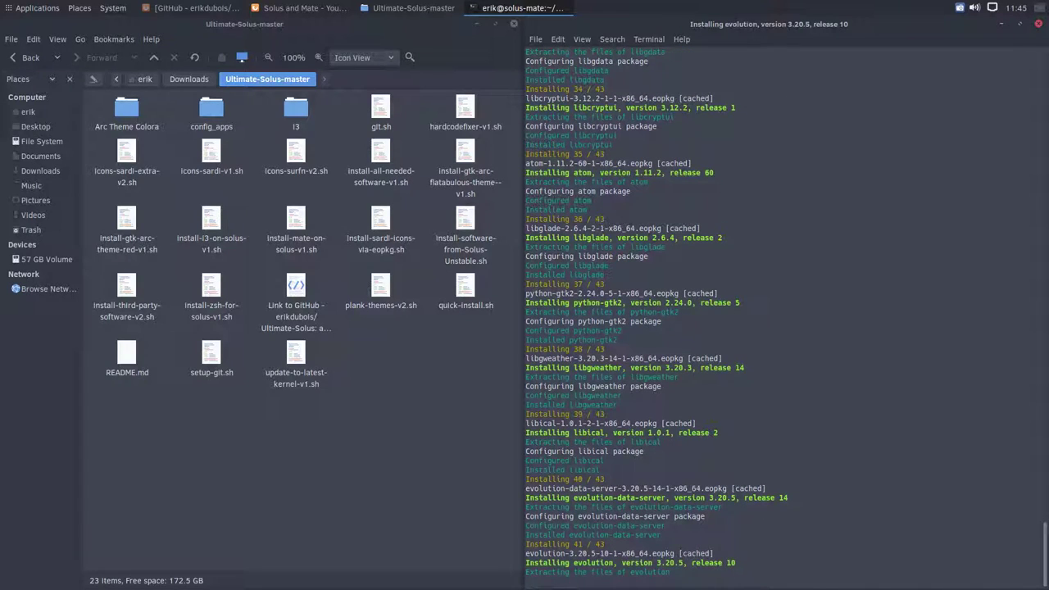
{"action": "left_click", "coordinate": [383, 153]}
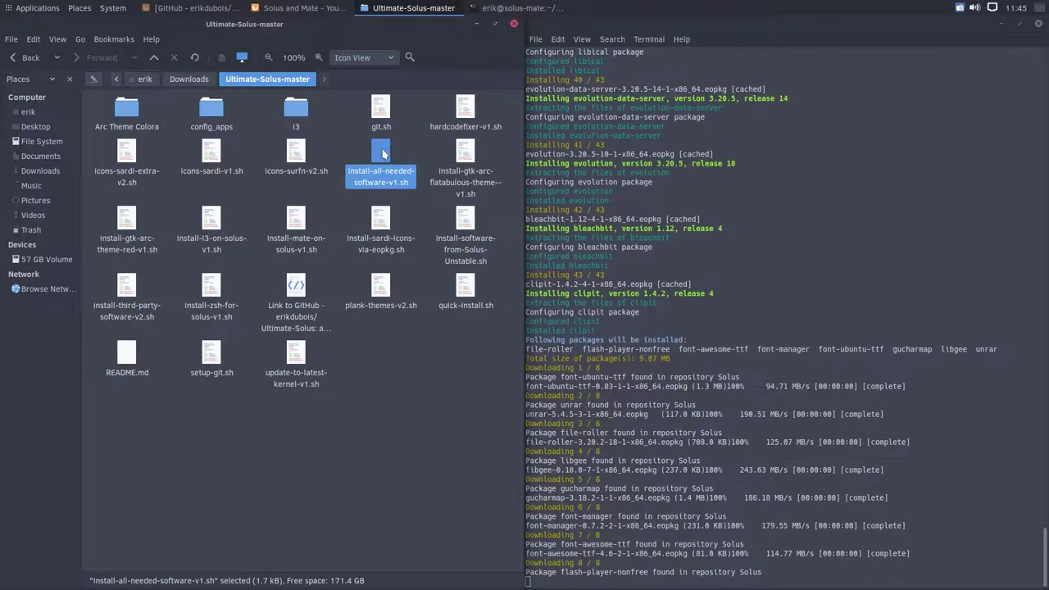
{"action": "double_click", "coordinate": [383, 153]}
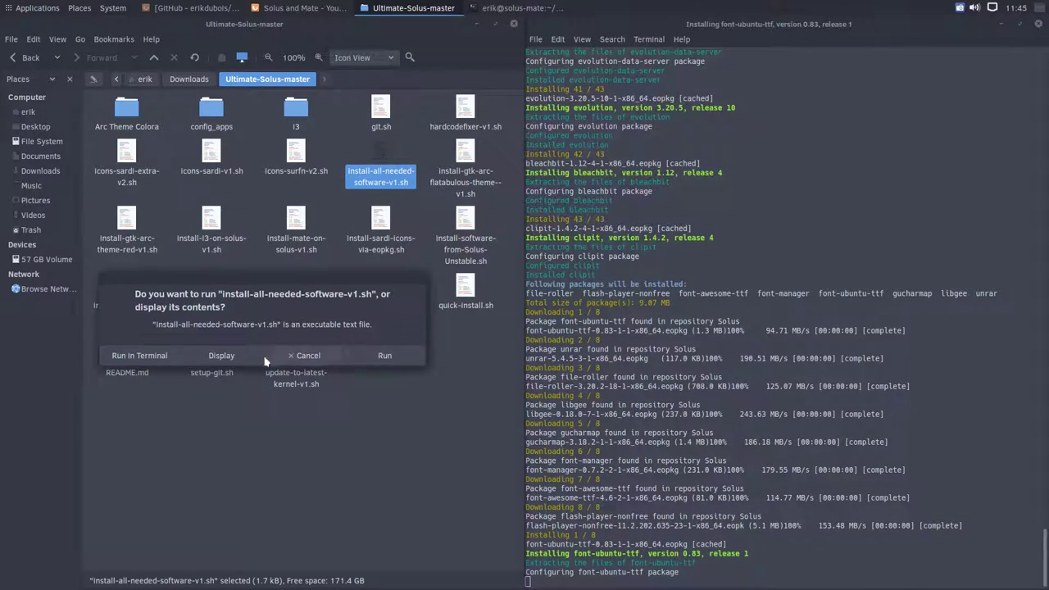
{"action": "left_click", "coordinate": [228, 355]}
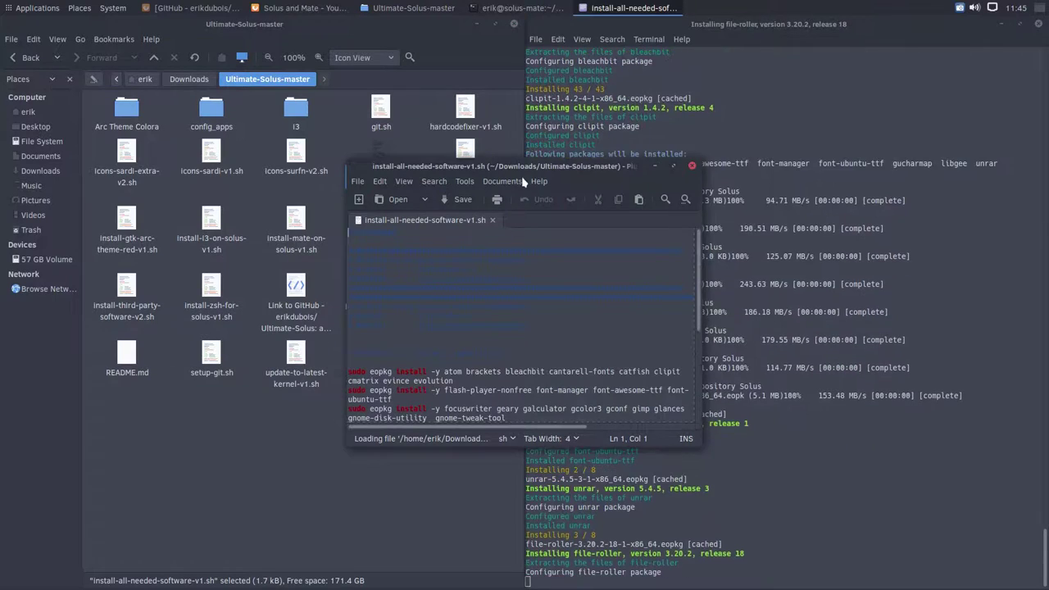
{"action": "left_click_drag", "start_coordinate": [525, 176], "coordinate": [1, 262]}
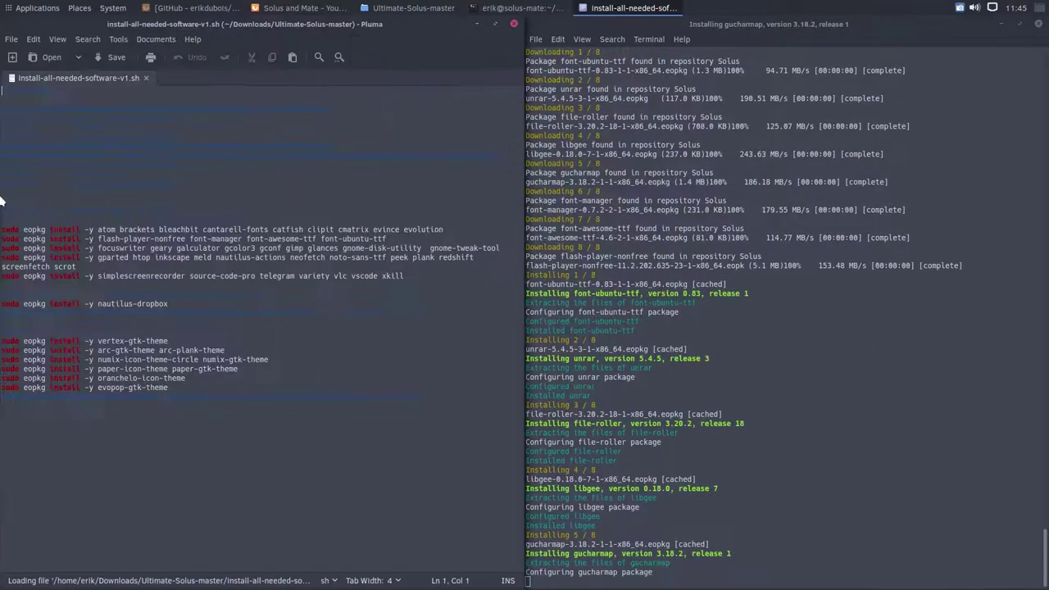
Step: Comment out the nautilus-dropbox install line in the script with a #
{"action": "left_click", "coordinate": [37, 235]}
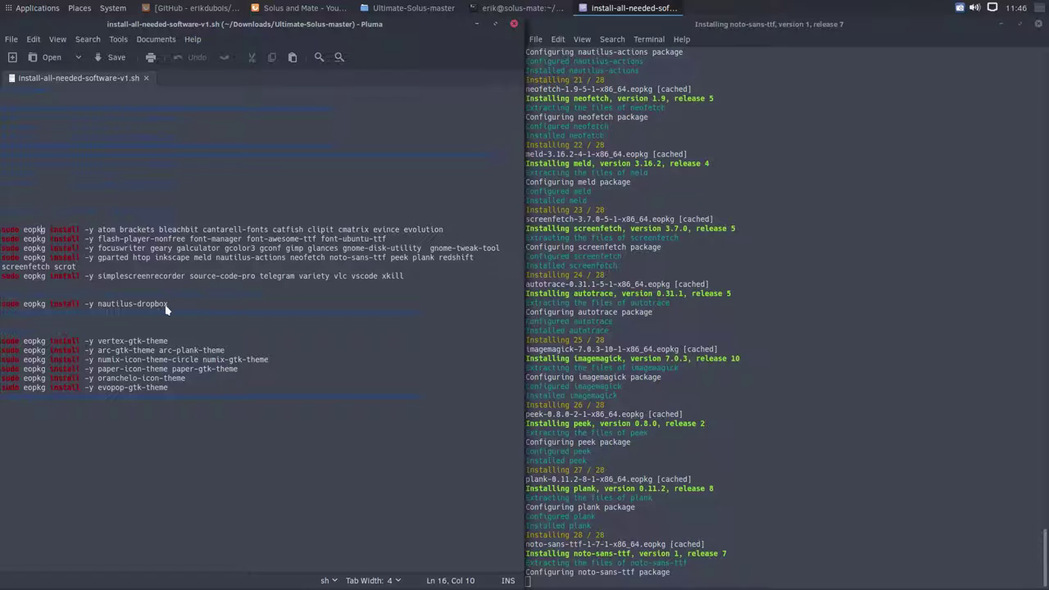
{"action": "left_click", "coordinate": [39, 306]}
{"action": "key", "text": "Home"}
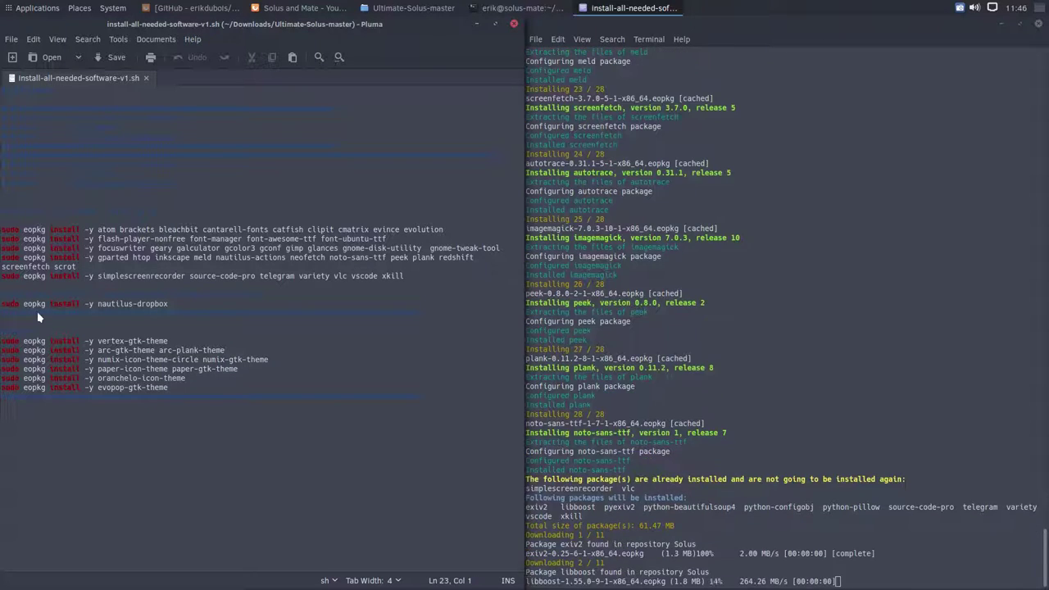
{"action": "key", "text": "shift+End"}
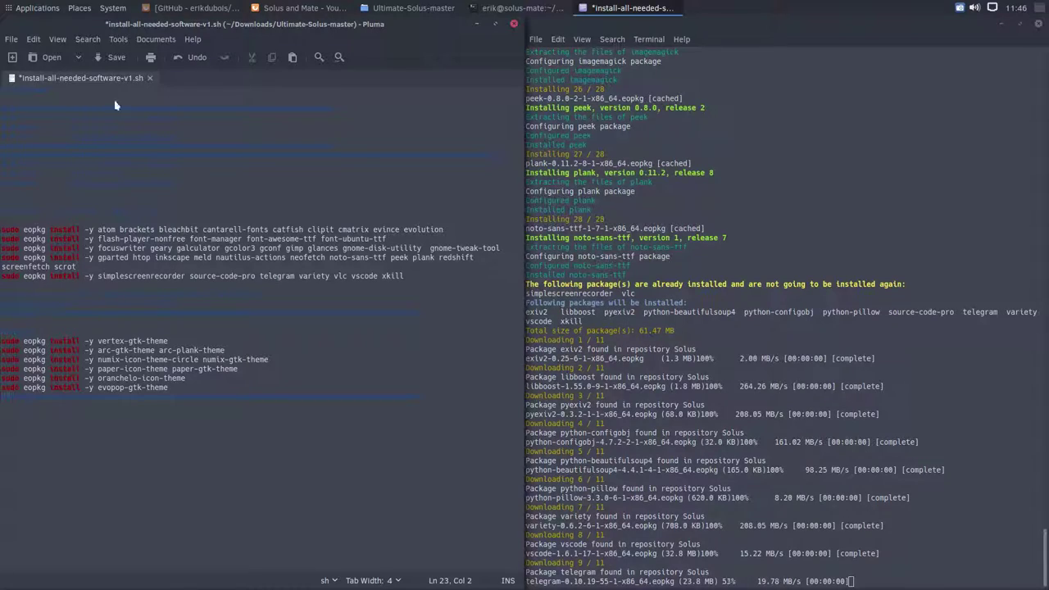
Step: Set the text editor's color scheme to Solarized Dark in the Pluma preferences
{"action": "left_click", "coordinate": [34, 40]}
{"action": "left_click", "coordinate": [49, 204]}
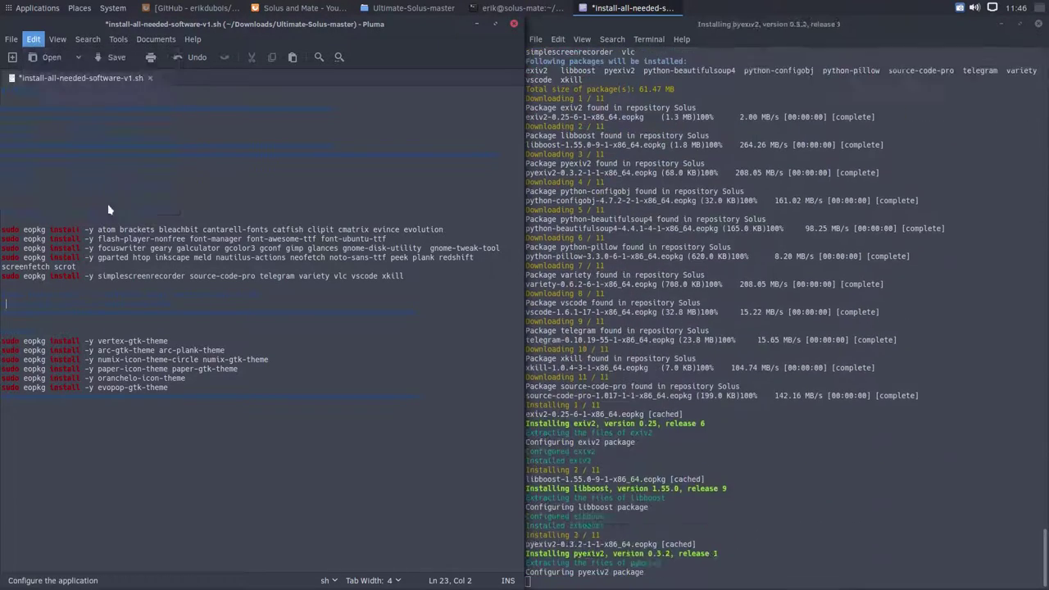
{"action": "left_click", "coordinate": [253, 200]}
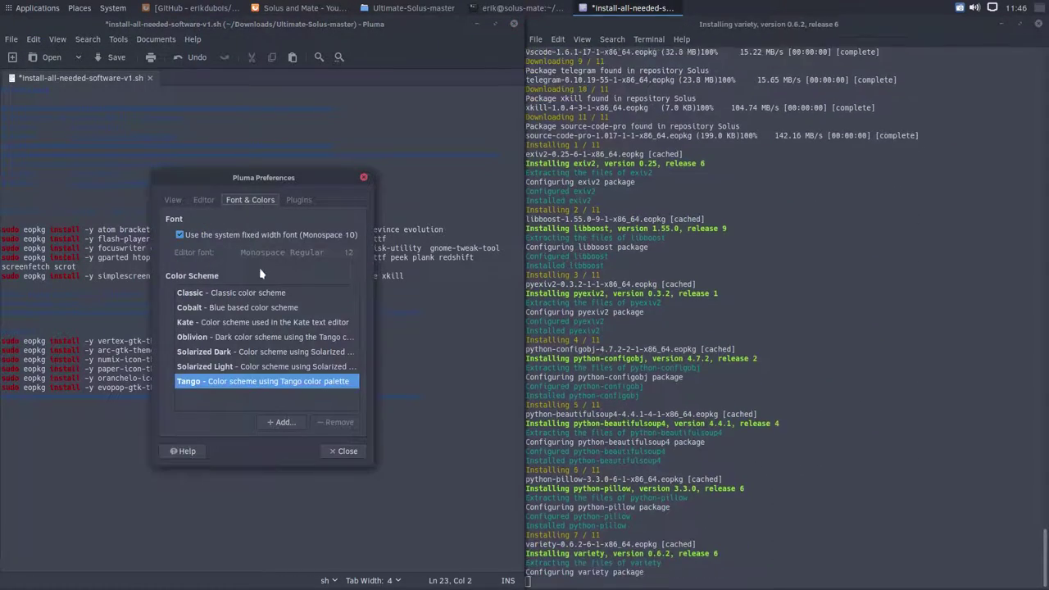
{"action": "left_click", "coordinate": [232, 336]}
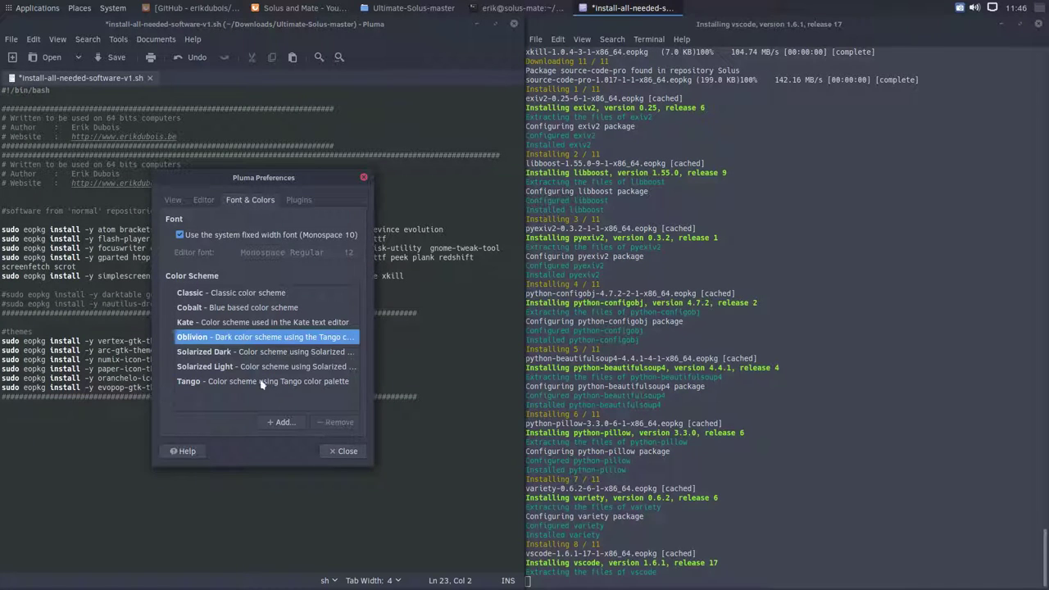
{"action": "left_click", "coordinate": [240, 357]}
{"action": "left_click", "coordinate": [261, 340]}
{"action": "left_click", "coordinate": [272, 353]}
{"action": "left_click", "coordinate": [344, 451]}
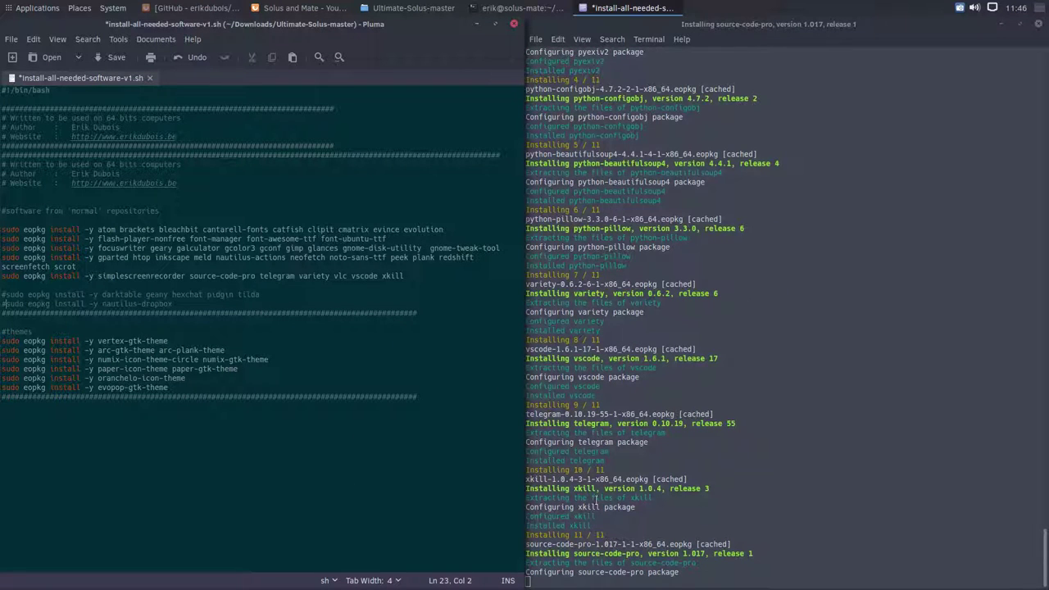
Step: Check the script's themes section against the terminal output and highlight -y arc-gtk-theme arc-plank-theme
{"action": "left_click", "coordinate": [725, 525]}
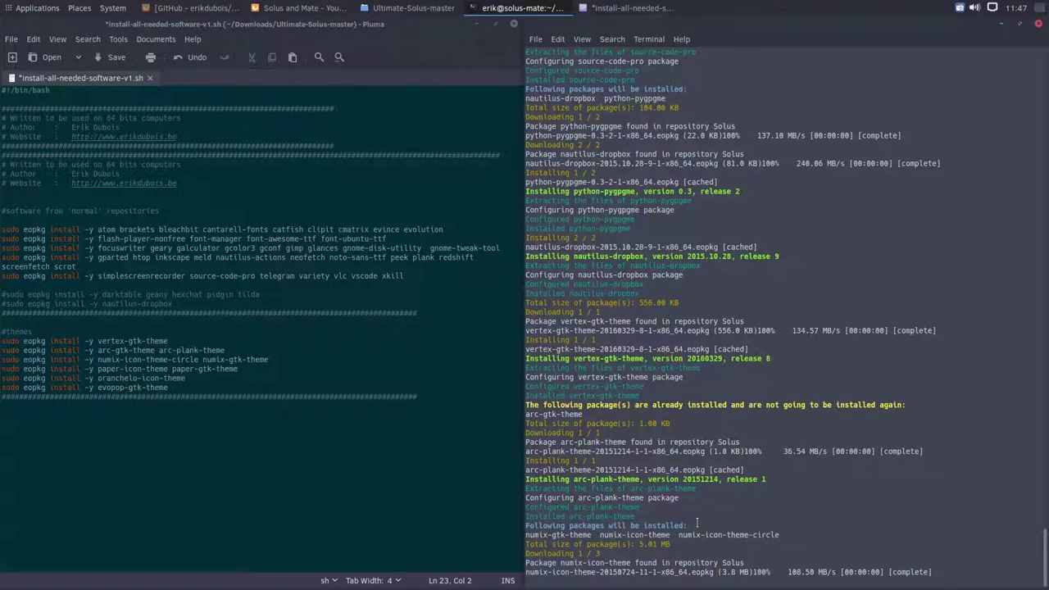
{"action": "left_click", "coordinate": [175, 324]}
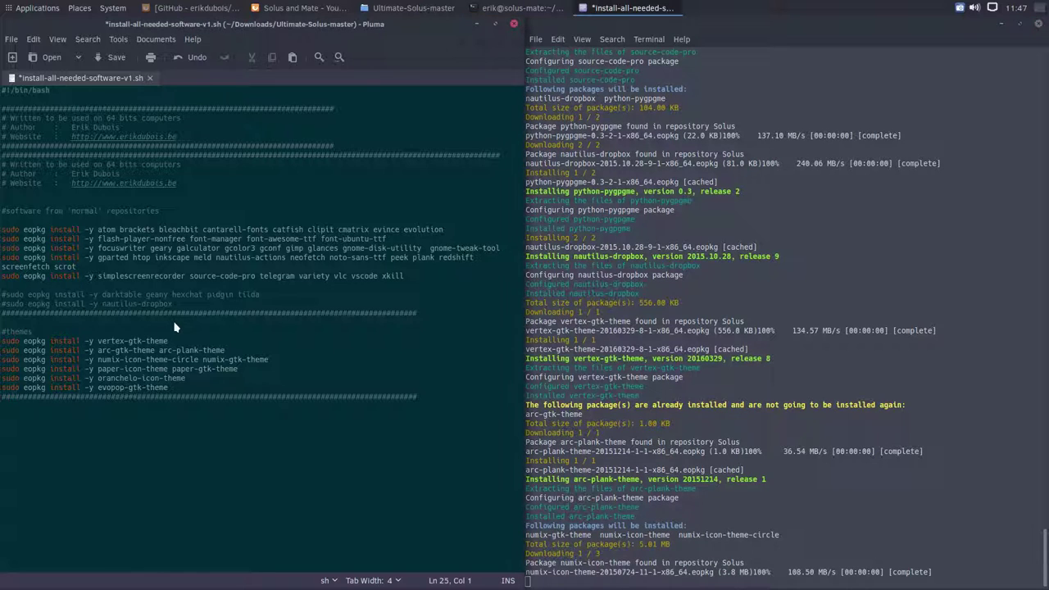
{"action": "left_click", "coordinate": [187, 354]}
{"action": "key", "text": "End"}
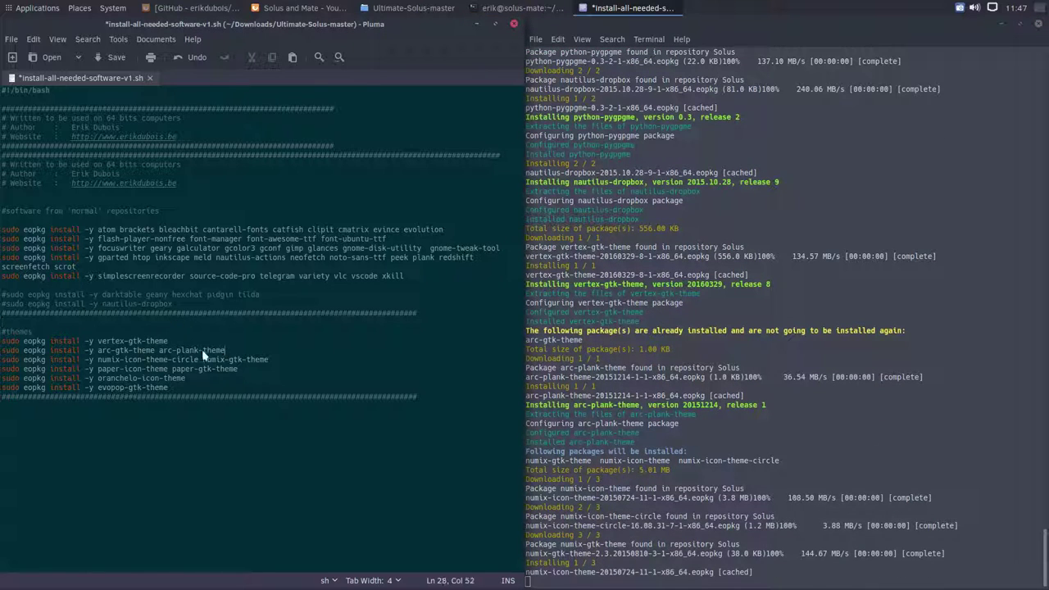
{"action": "key", "text": "ctrl+shift+Left"}
{"action": "key", "text": "ctrl+shift+Left"}
{"action": "key", "text": "ctrl+shift+Left"}
{"action": "key", "text": "ctrl+shift+Left"}
{"action": "key", "text": "ctrl+shift+Left"}
{"action": "key", "text": "ctrl+shift+Left"}
{"action": "key", "text": "ctrl+shift+Left"}
{"action": "key", "text": "ctrl+shift+Left"}
{"action": "key", "text": "ctrl+shift+Left"}
{"action": "key", "text": "ctrl+shift+Left"}
{"action": "key", "text": "ctrl+shift+Left"}
{"action": "key", "text": "ctrl+shift+Left"}
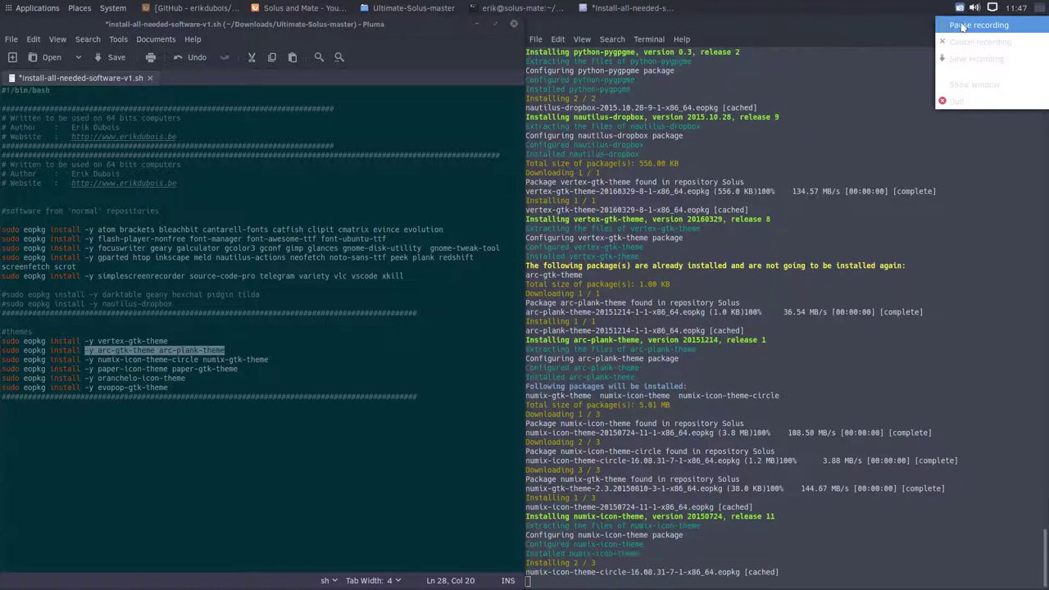
Step: Compare the script's final evopop-gtk-theme install line with the last installed package in the terminal output
{"action": "left_click", "coordinate": [189, 406]}
{"action": "left_click_drag", "start_coordinate": [168, 387], "coordinate": [89, 387]}
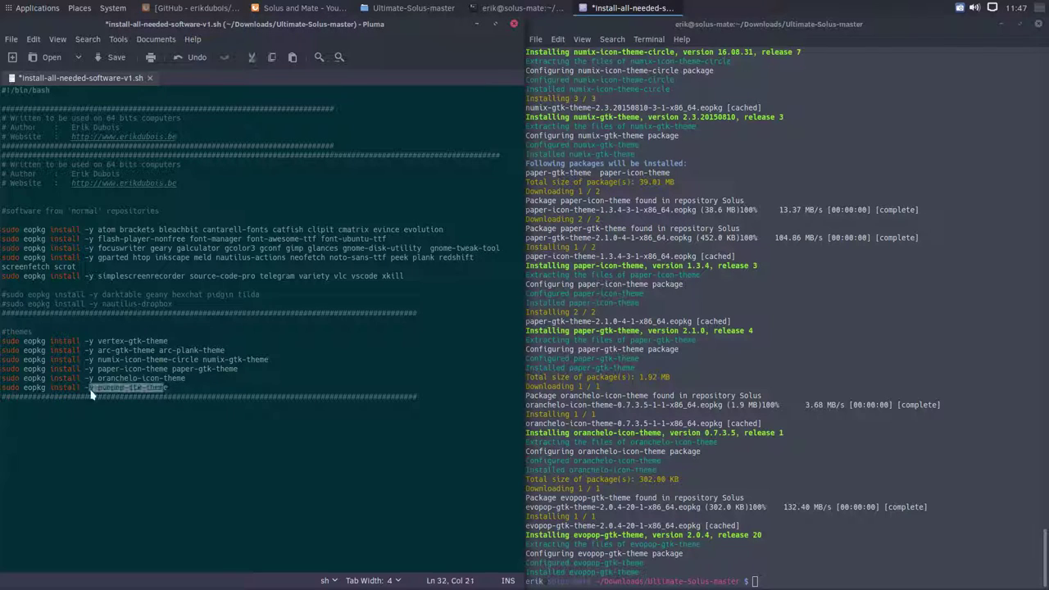
{"action": "left_click_drag", "start_coordinate": [654, 573], "coordinate": [506, 577]}
{"action": "left_click", "coordinate": [282, 447]}
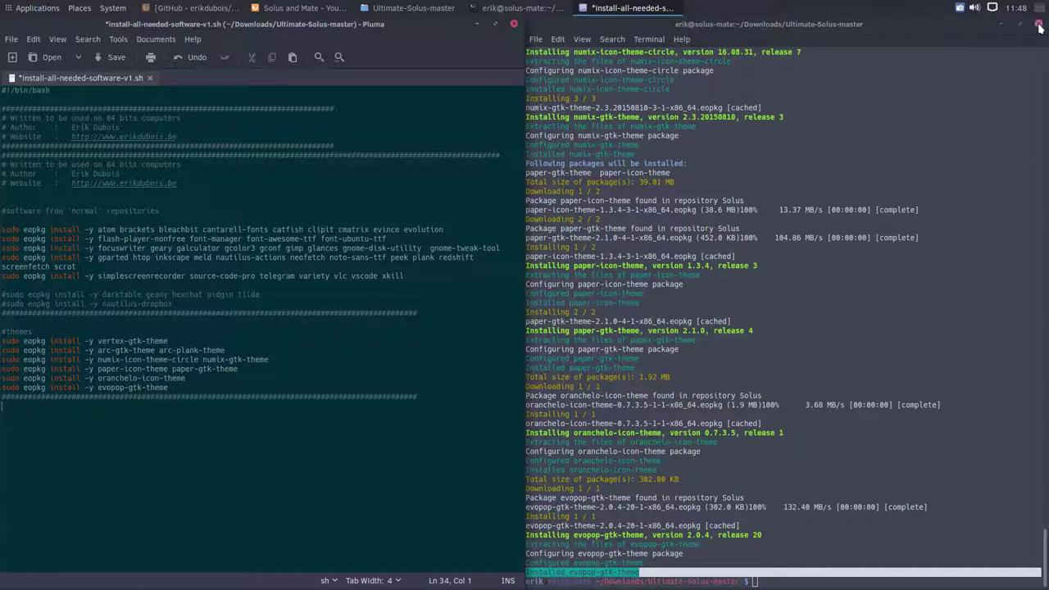
Step: Close install-all-needed-software-v1.sh in the editor without saving its changes
{"action": "left_click_drag", "start_coordinate": [944, 28], "coordinate": [1044, 91]}
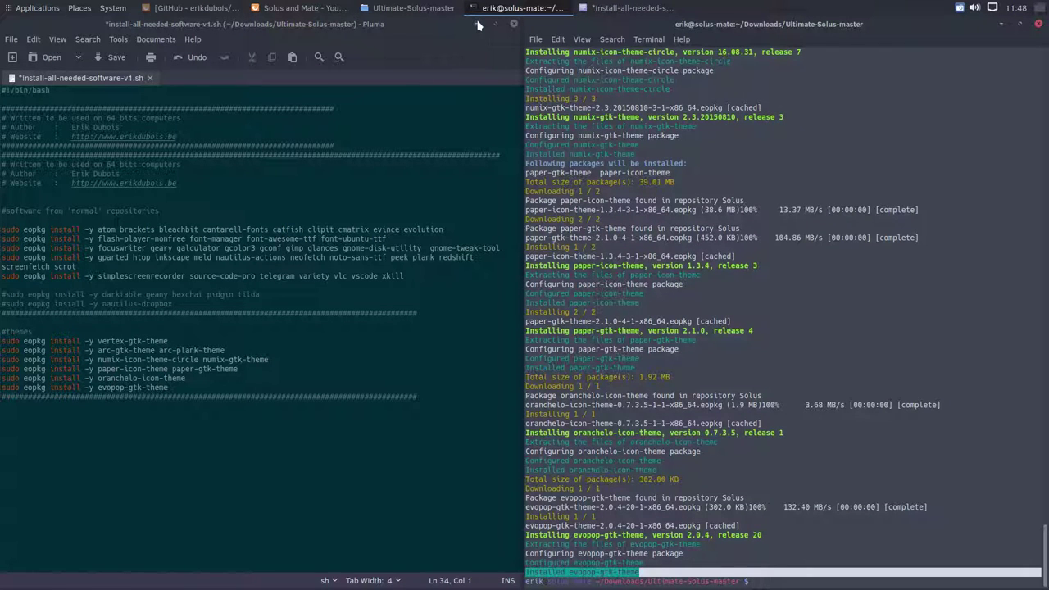
{"action": "left_click", "coordinate": [514, 24]}
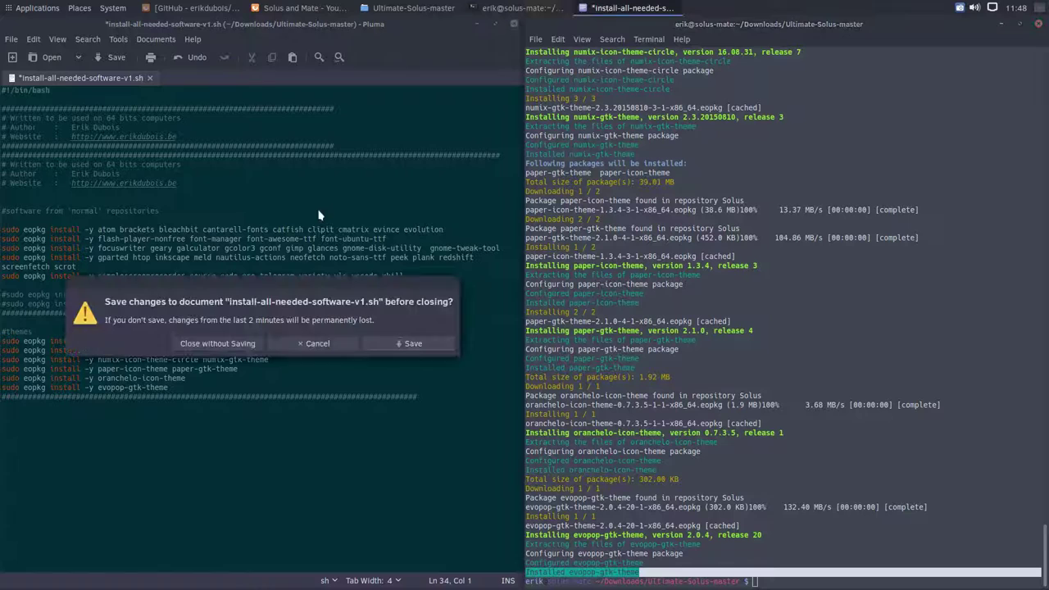
{"action": "left_click", "coordinate": [218, 343]}
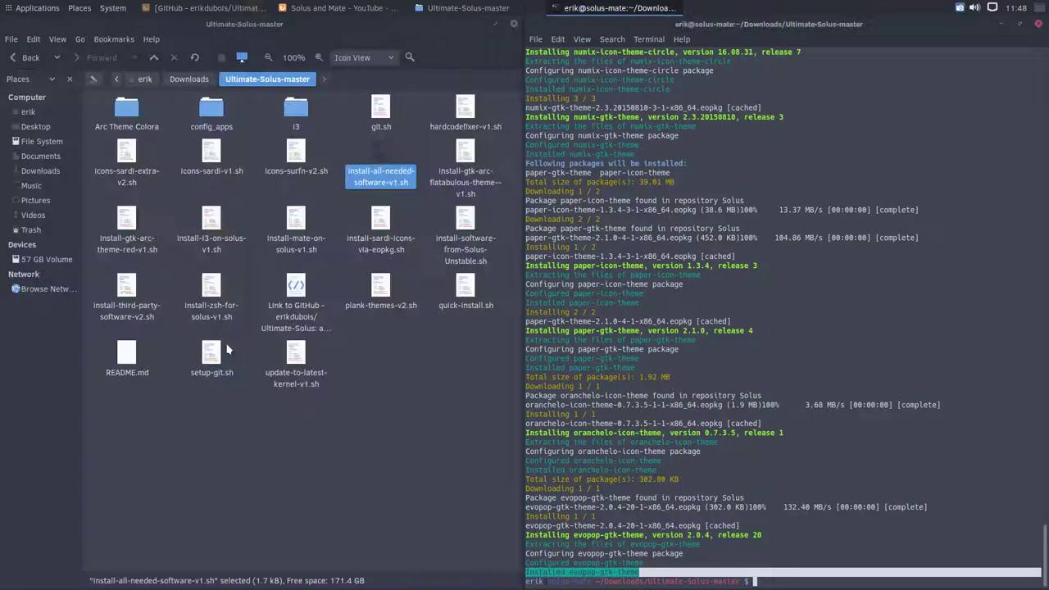
Step: Look over the Arc Flatabulous, Arc red theme and third-party software install scripts in Ultimate-Solus-master
{"action": "left_click", "coordinate": [390, 156]}
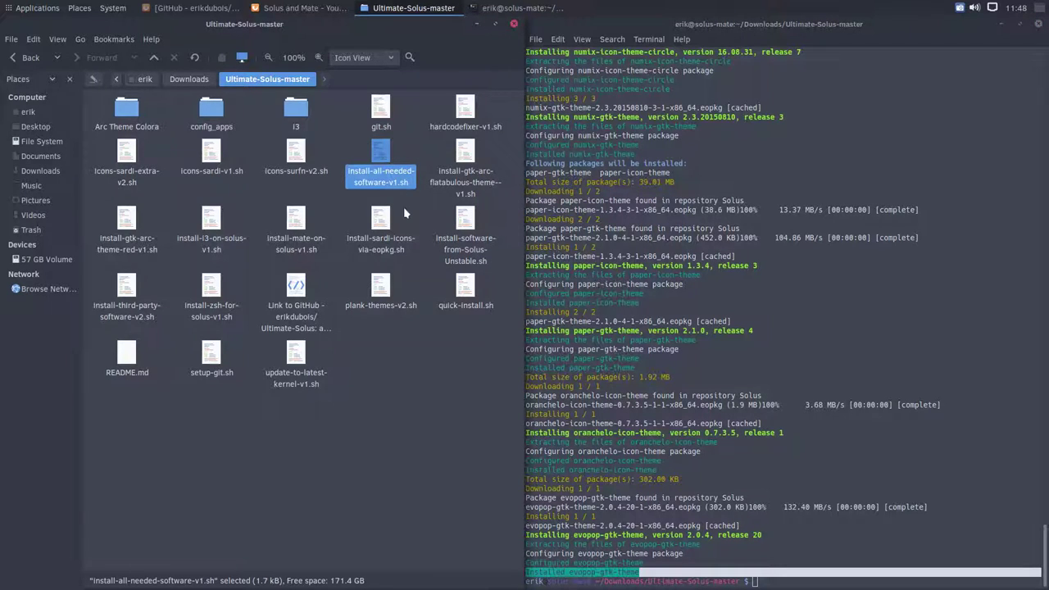
{"action": "left_click", "coordinate": [464, 154]}
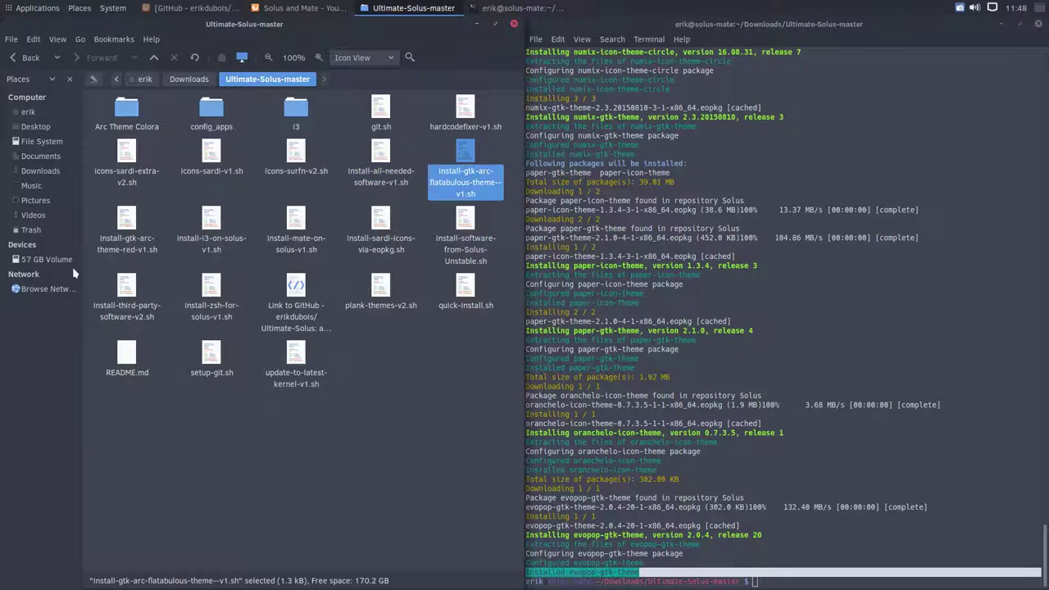
{"action": "left_click", "coordinate": [126, 232]}
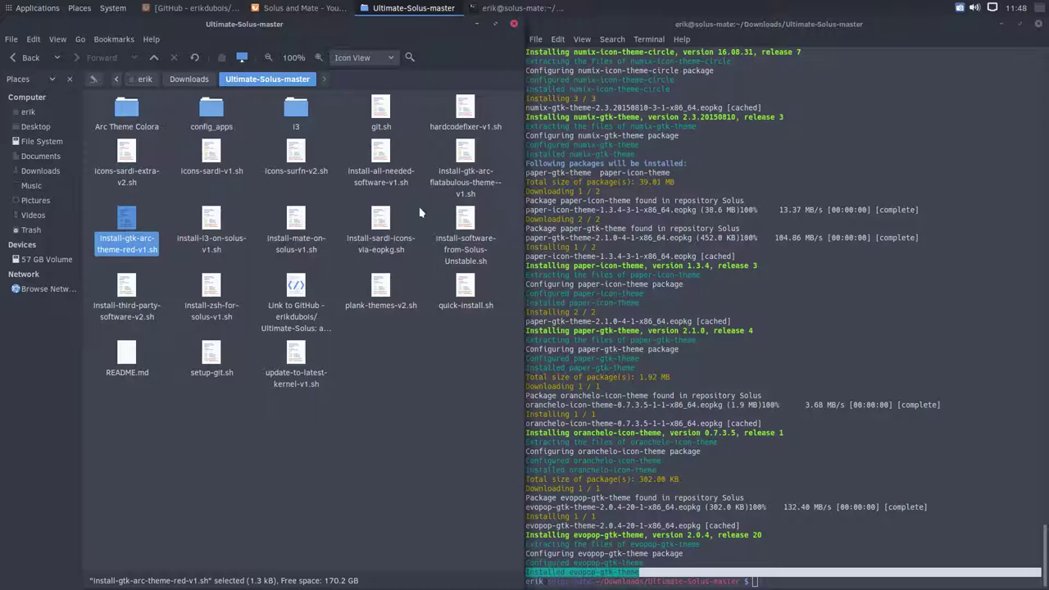
{"action": "left_click", "coordinate": [136, 307]}
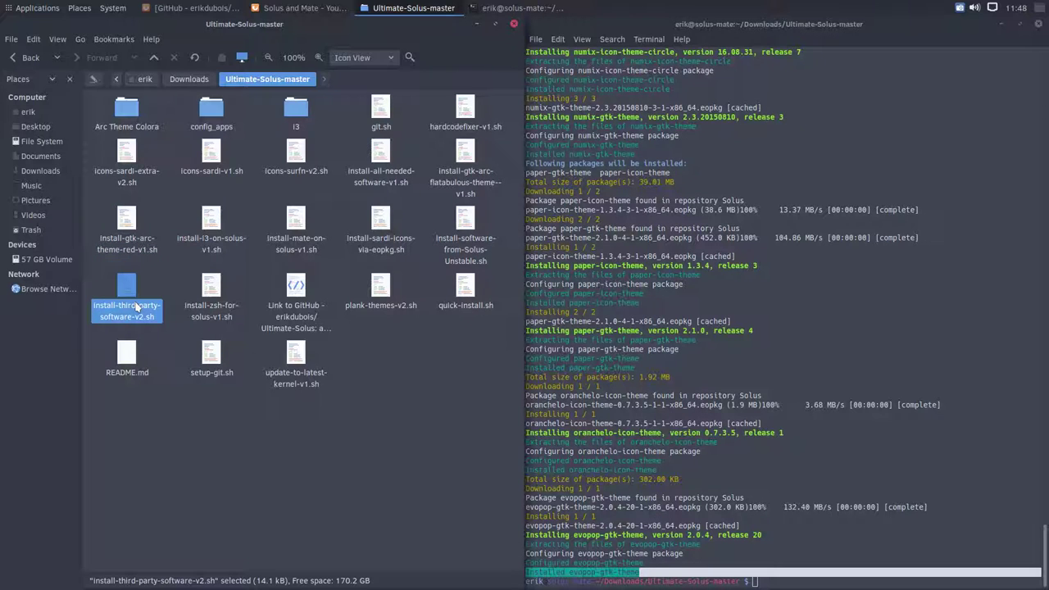
Step: Open the Software Center and examine its list of third-party applications
{"action": "left_click", "coordinate": [107, 10]}
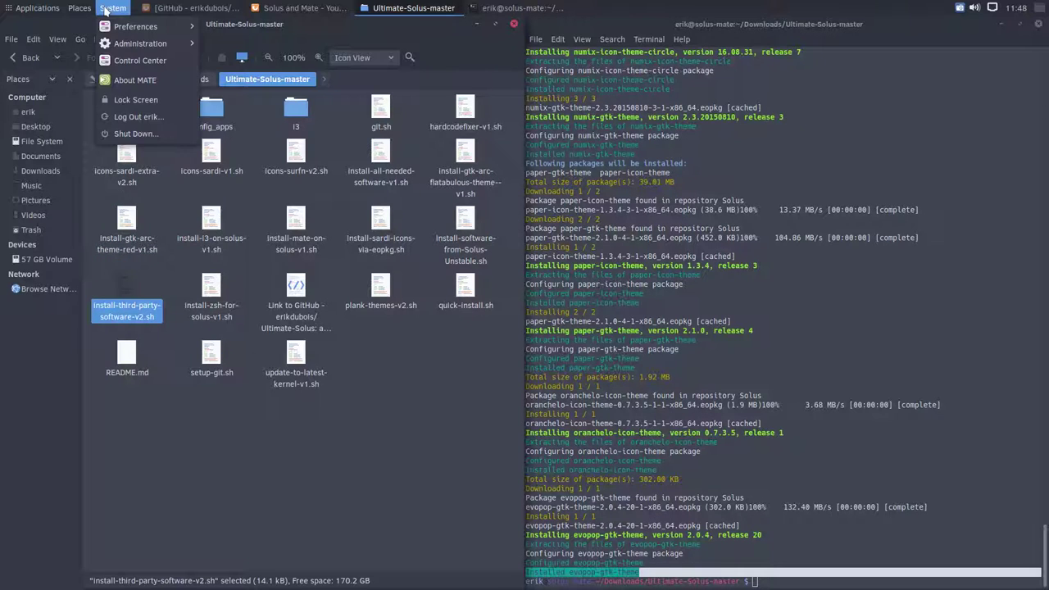
{"action": "mouse_move", "coordinate": [83, 10]}
{"action": "mouse_move", "coordinate": [129, 50]}
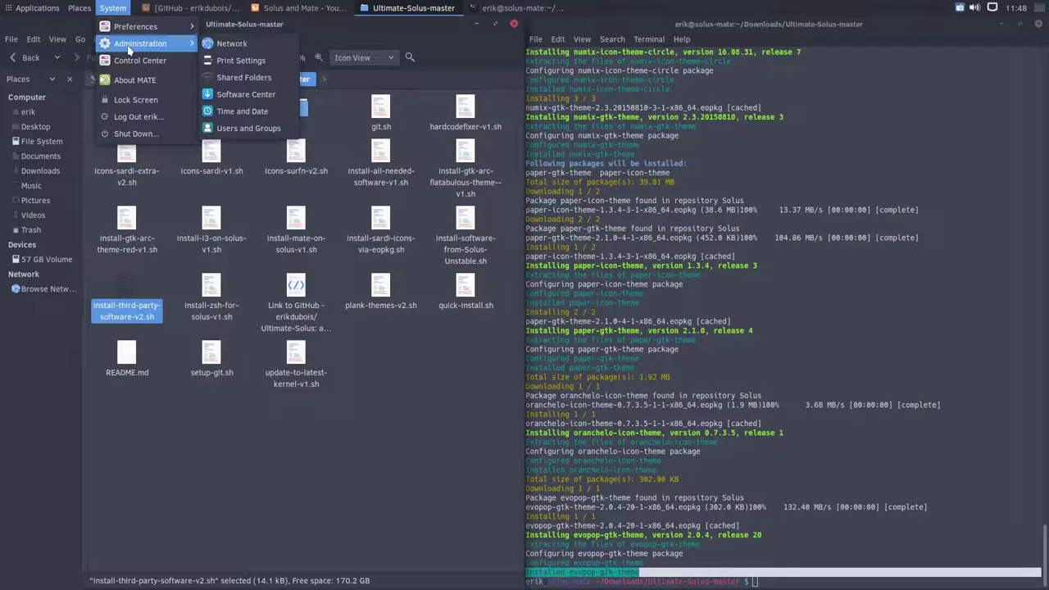
{"action": "left_click", "coordinate": [233, 94]}
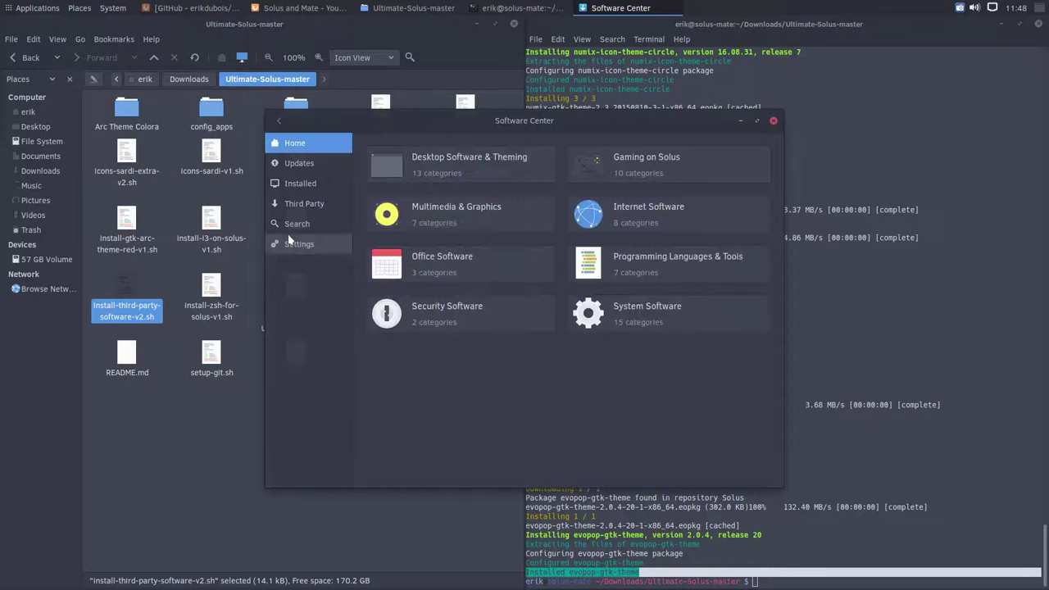
{"action": "left_click", "coordinate": [309, 205]}
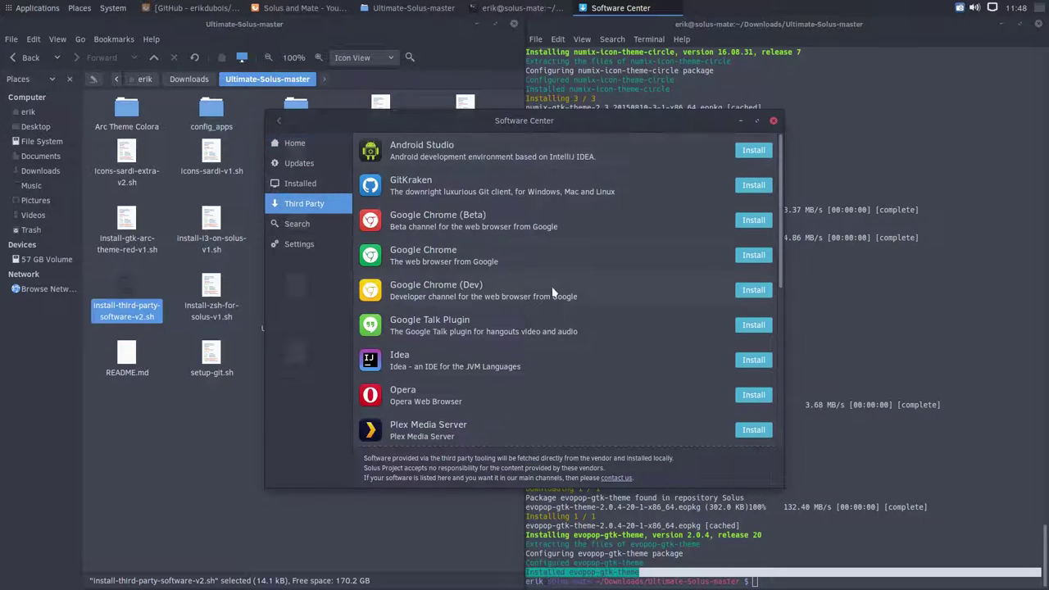
{"action": "scroll", "coordinate": [623, 434], "scroll_direction": "down", "scroll_amount": 2}
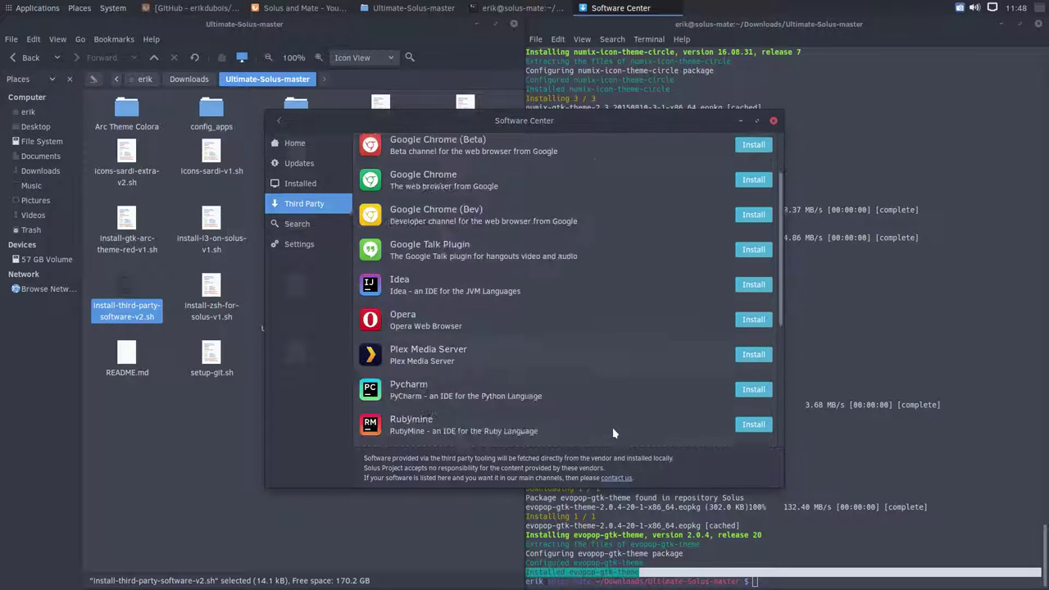
{"action": "scroll", "coordinate": [613, 433], "scroll_direction": "down", "scroll_amount": 5}
{"action": "scroll", "coordinate": [605, 415], "scroll_direction": "up", "scroll_amount": 8}
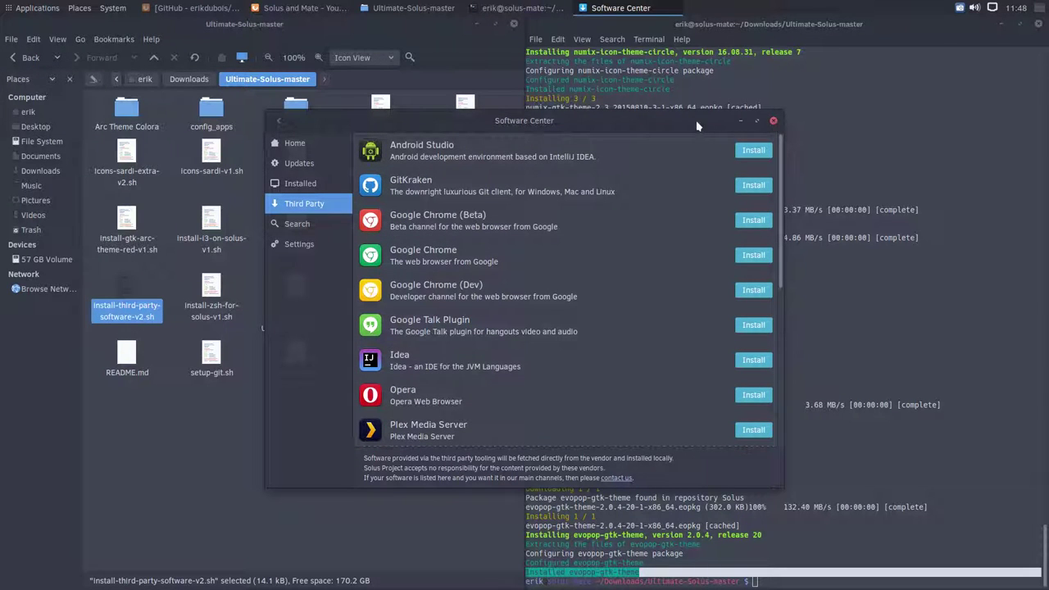
Step: Close the Software Center, clear the file selection and return to the terminal prompt
{"action": "left_click_drag", "start_coordinate": [700, 127], "coordinate": [596, 153]}
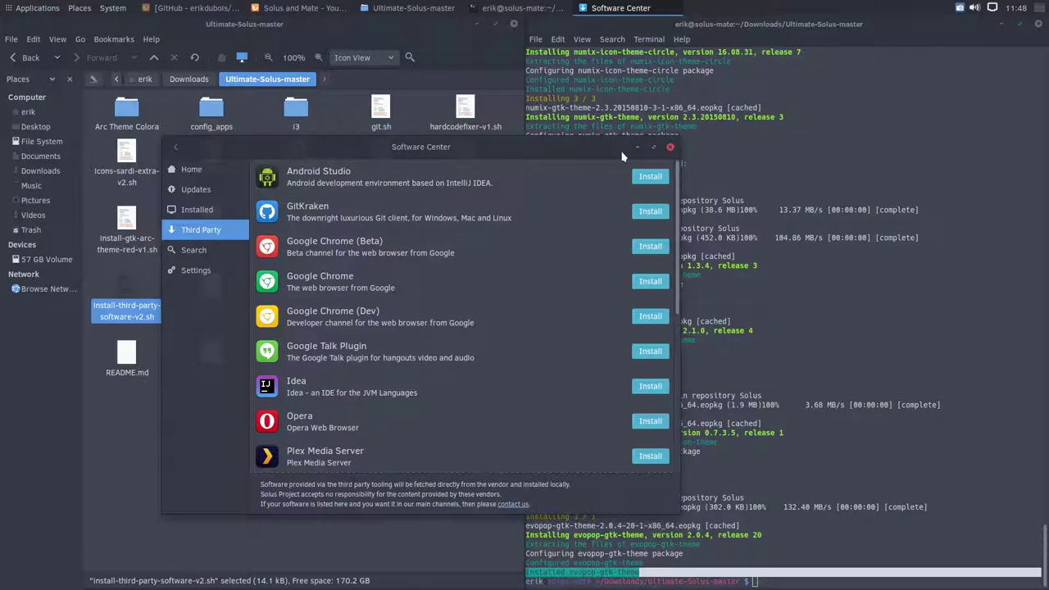
{"action": "left_click", "coordinate": [670, 147]}
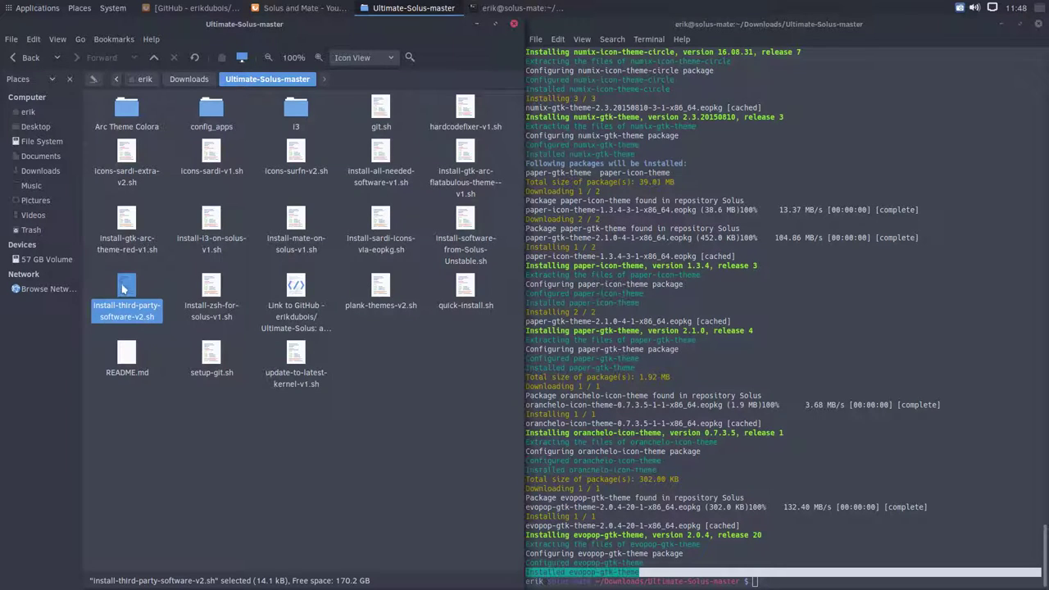
{"action": "left_click", "coordinate": [390, 426]}
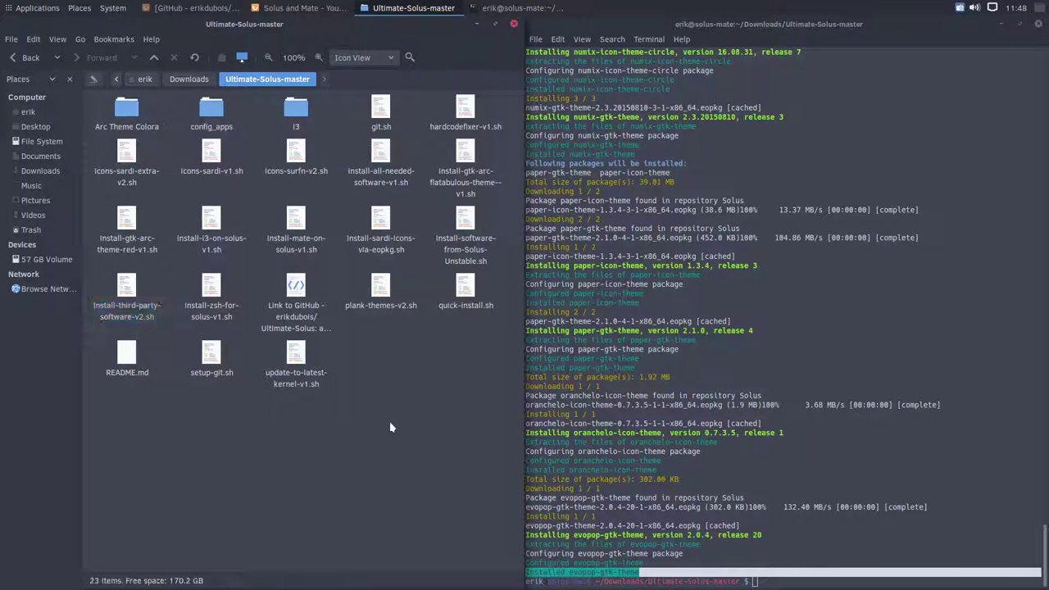
{"action": "left_click", "coordinate": [646, 495]}
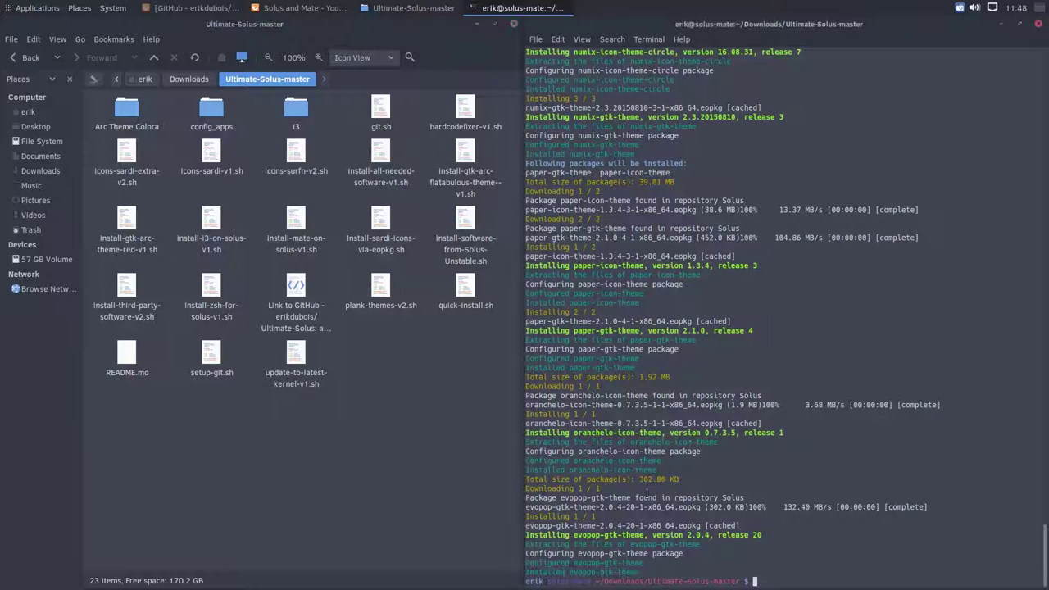
Step: Run install-gtk-arc-flatabulous-theme--v1.sh from Ultimate-Solus-master in the terminal
{"action": "type", "text": "./install-gtk-arc-f"}
{"action": "key", "text": "Tab"}
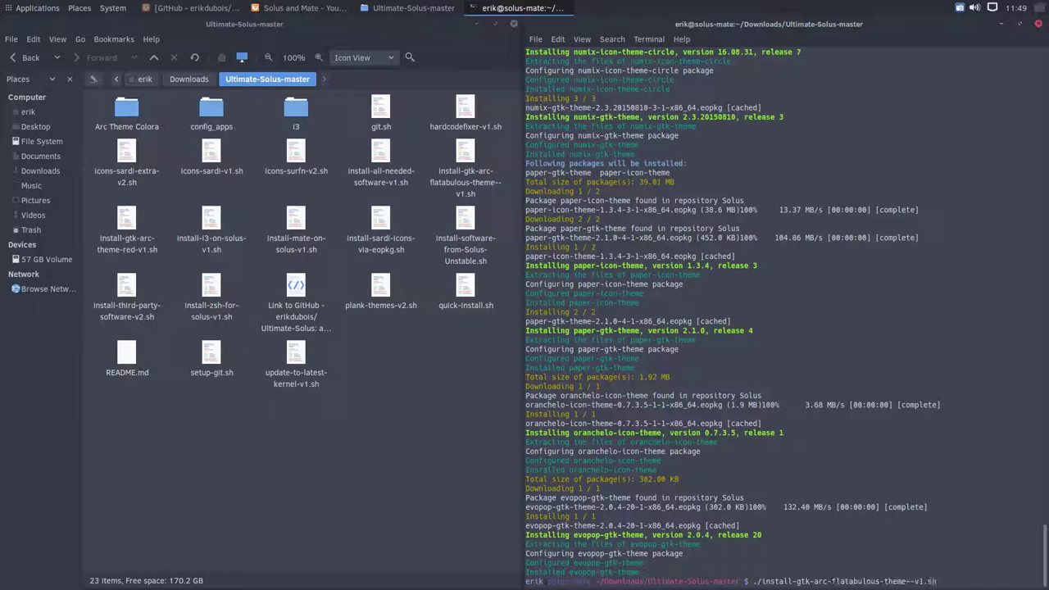
{"action": "key", "text": "Return"}
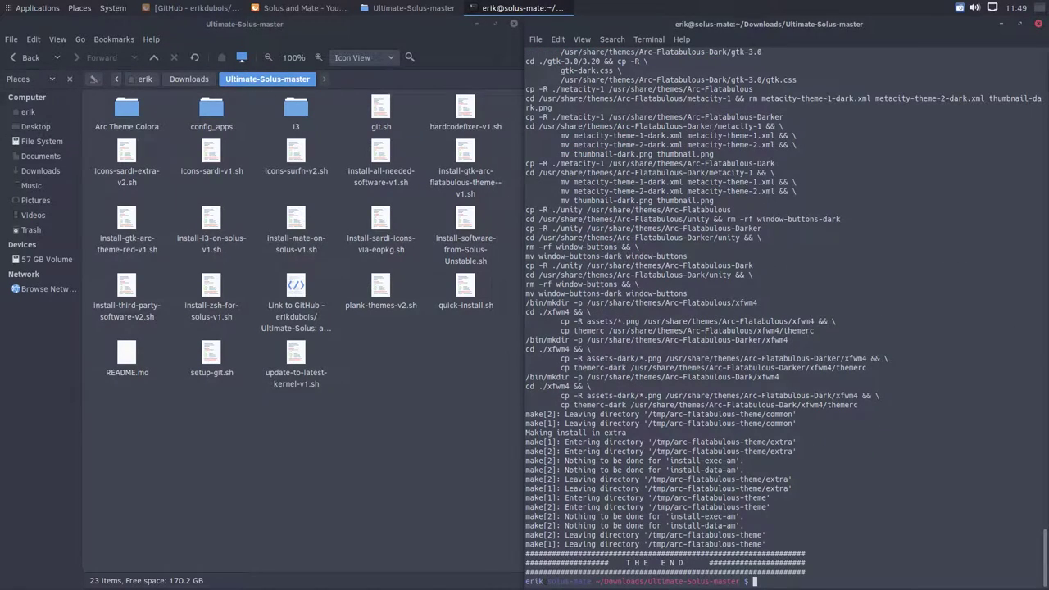
Step: Run install-gtk-arc-theme-red-v1.sh in the terminal to install the Arc red theme
{"action": "type", "text": "./arc"}
{"action": "key", "text": "BackSpace"}
{"action": "key", "text": "BackSpace"}
{"action": "key", "text": "BackSpace"}
{"action": "type", "text": "ins"}
{"action": "key", "text": "Tab"}
{"action": "type", "text": "gt"}
{"action": "key", "text": "Tab"}
{"action": "type", "text": "r"}
{"action": "key", "text": "Tab"}
{"action": "key", "text": "Return"}
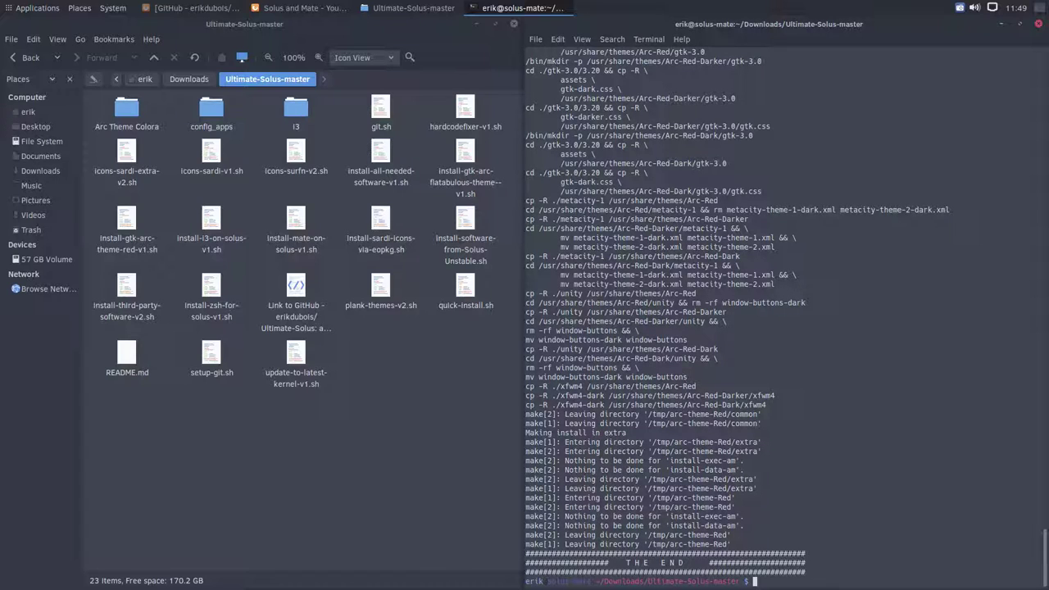
Step: Run plank-themes-v2.sh in the terminal to install the Plank themes
{"action": "type", "text": "./p"}
{"action": "key", "text": "Tab"}
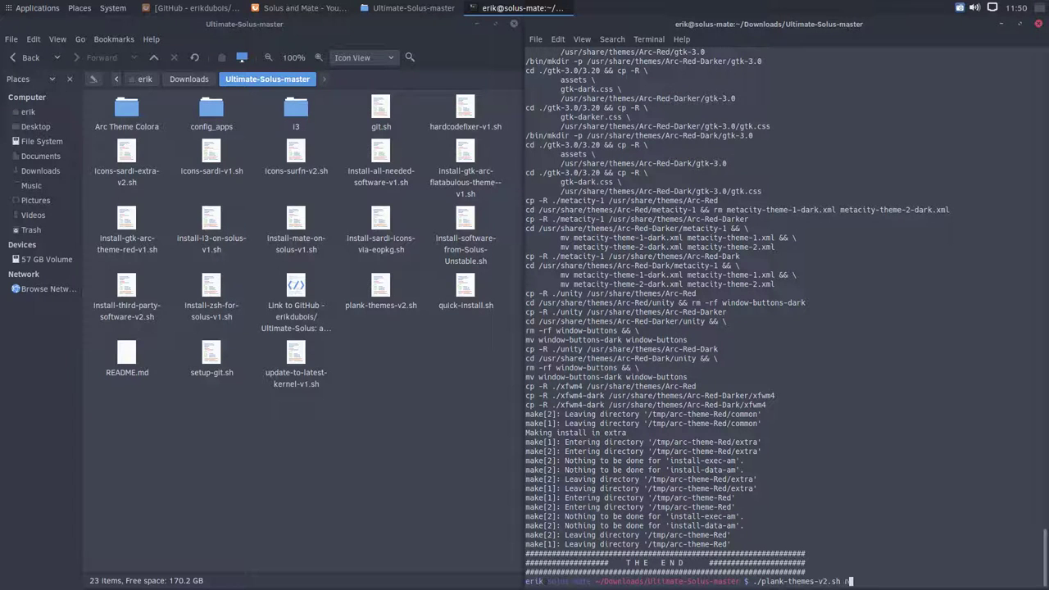
{"action": "key", "text": "Return"}
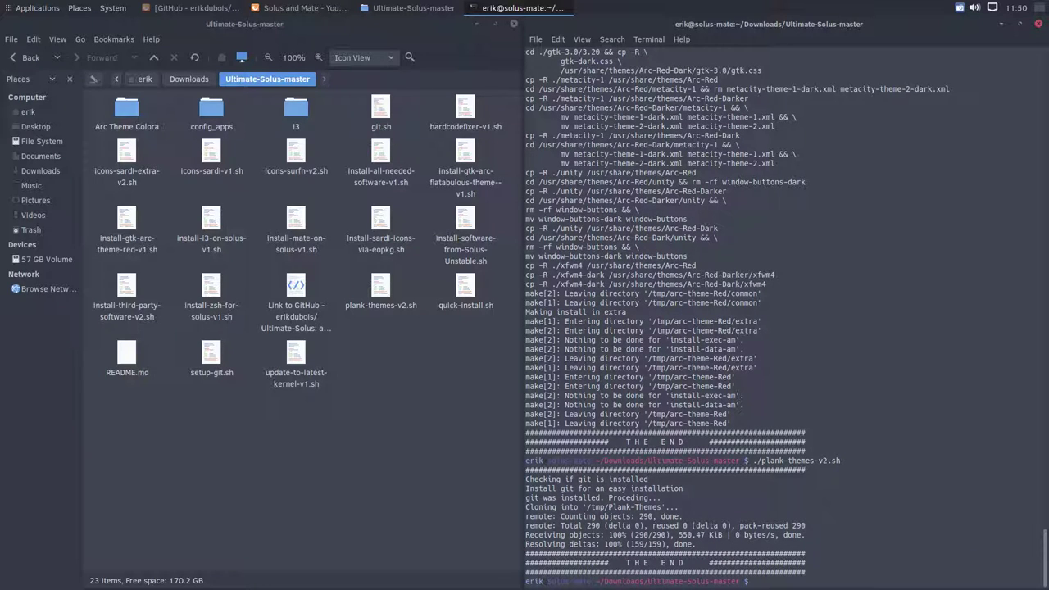
Step: Display the contents of plank-themes-v2.sh, examine the lines that create the hidden Plank folders, and close the editor
{"action": "double_click", "coordinate": [384, 295]}
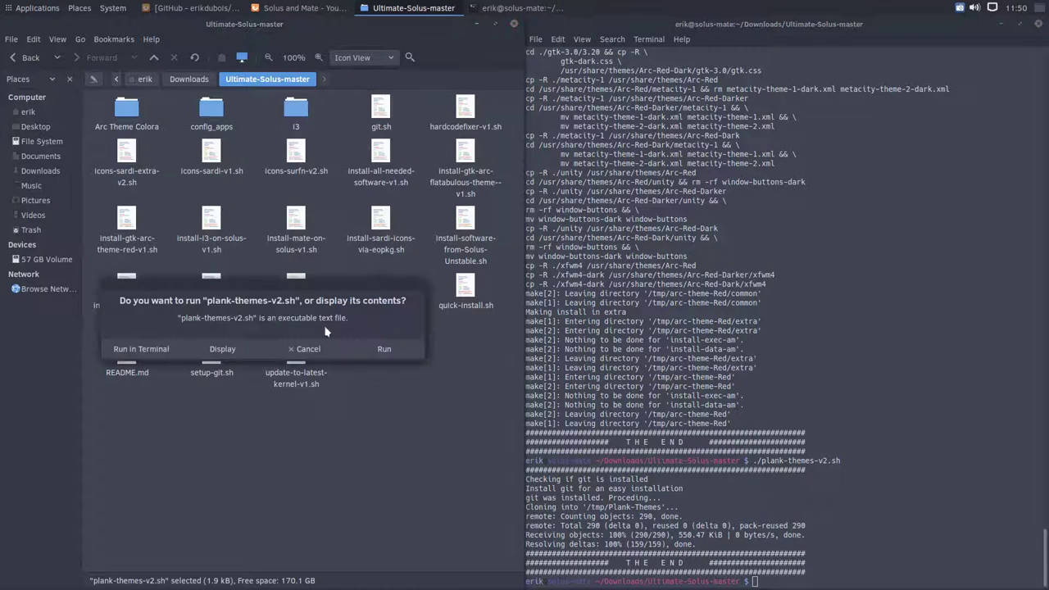
{"action": "left_click", "coordinate": [238, 351]}
{"action": "scroll", "coordinate": [340, 508], "scroll_direction": "down", "scroll_amount": 2}
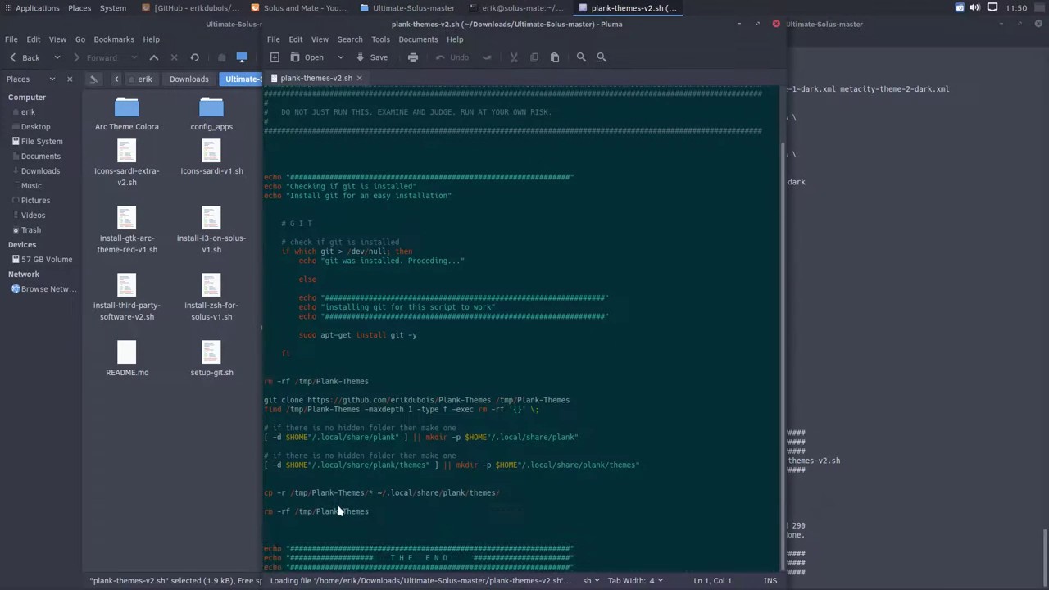
{"action": "left_click_drag", "start_coordinate": [641, 465], "coordinate": [266, 445]}
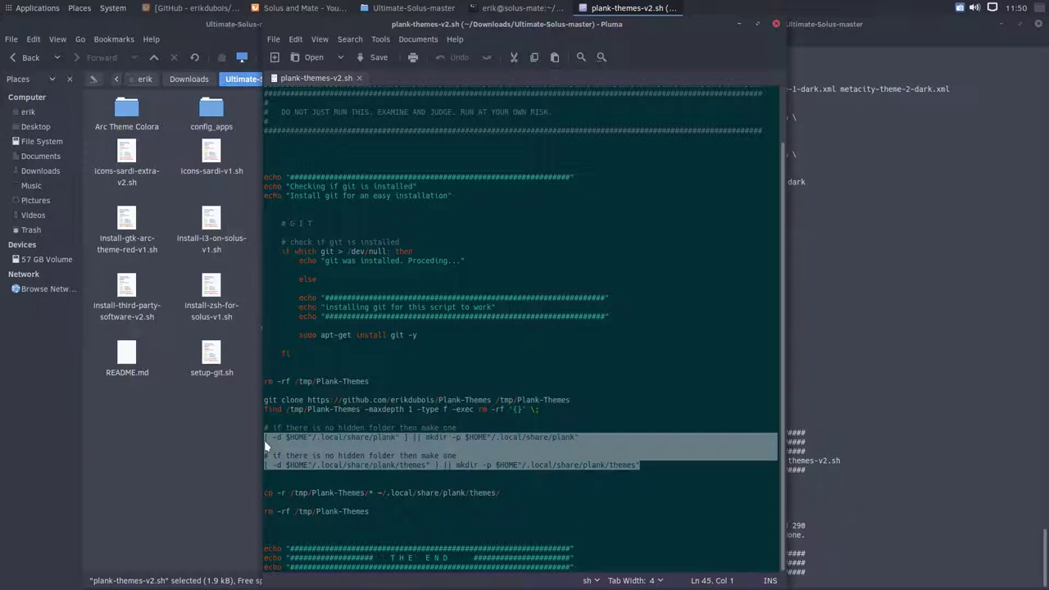
{"action": "left_click", "coordinate": [776, 24]}
{"action": "left_click", "coordinate": [343, 419]}
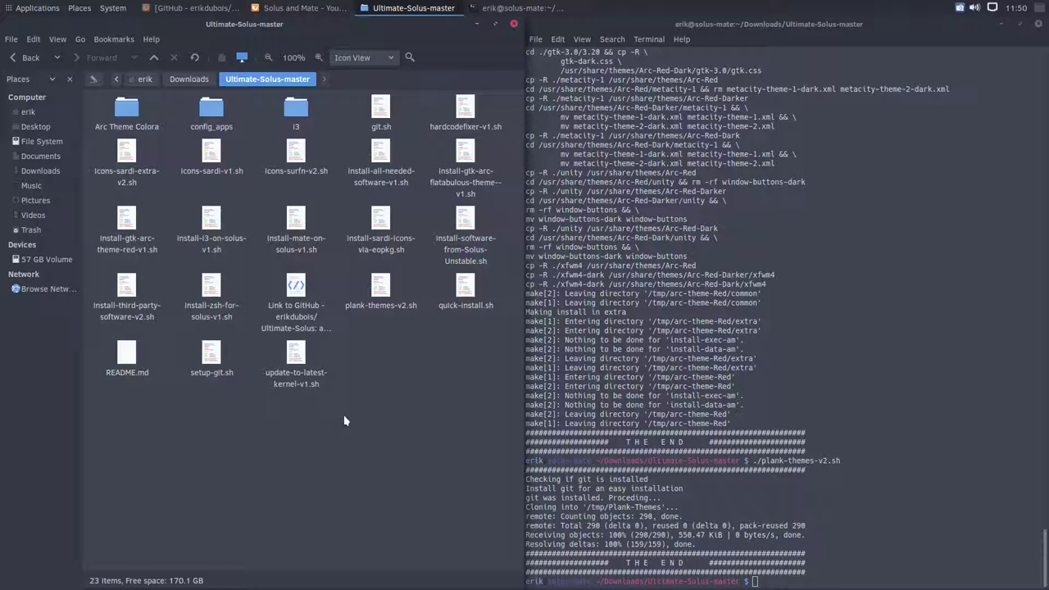
Step: Look through the installed applications by category, including Accessories, Internet and Programming
{"action": "left_click", "coordinate": [37, 8]}
{"action": "mouse_move", "coordinate": [34, 31]}
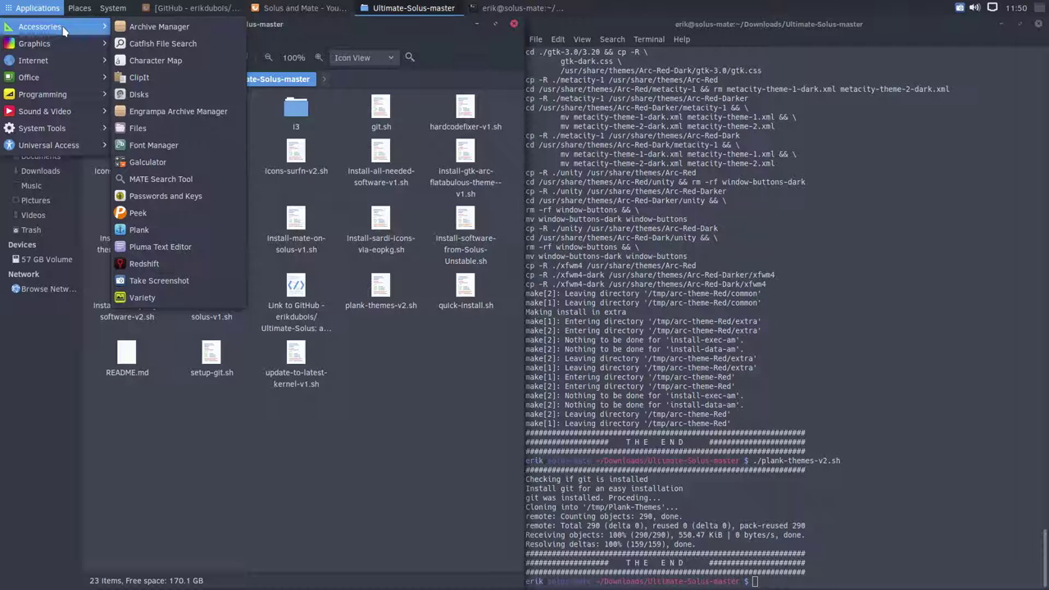
{"action": "mouse_move", "coordinate": [59, 51]}
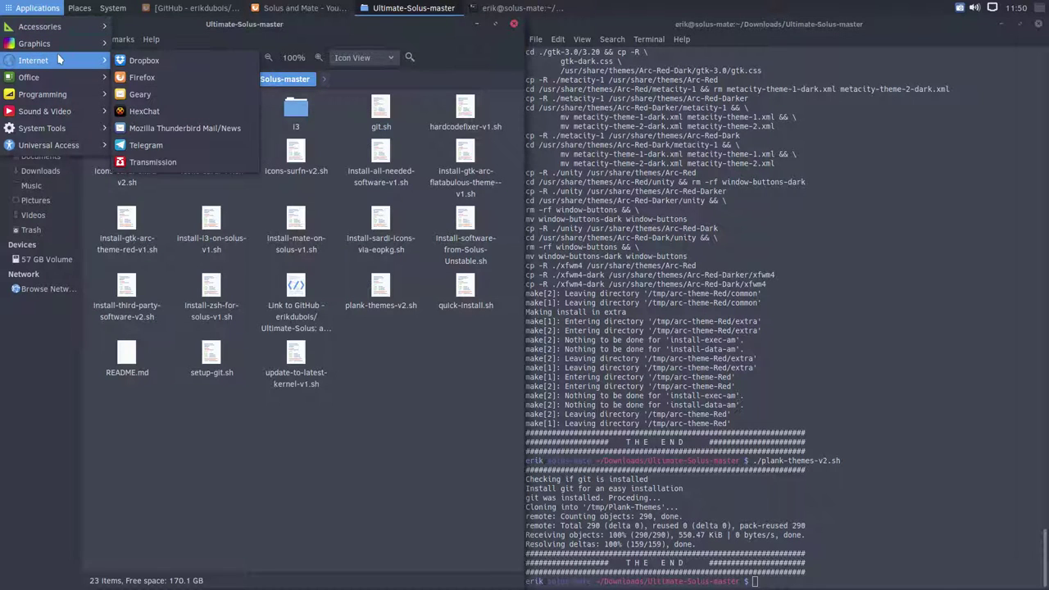
{"action": "mouse_move", "coordinate": [53, 78]}
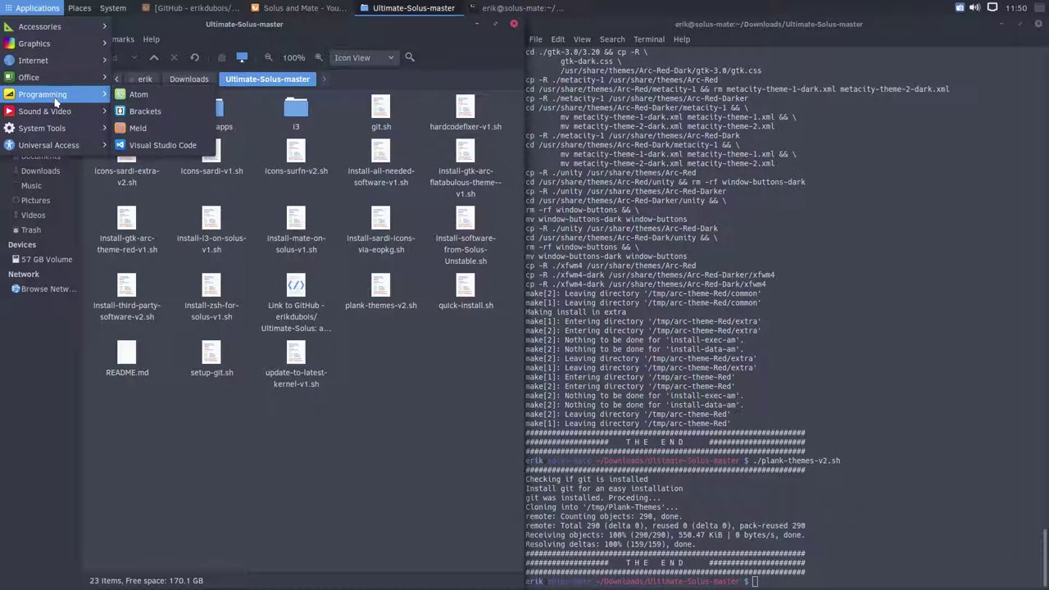
{"action": "mouse_move", "coordinate": [65, 131]}
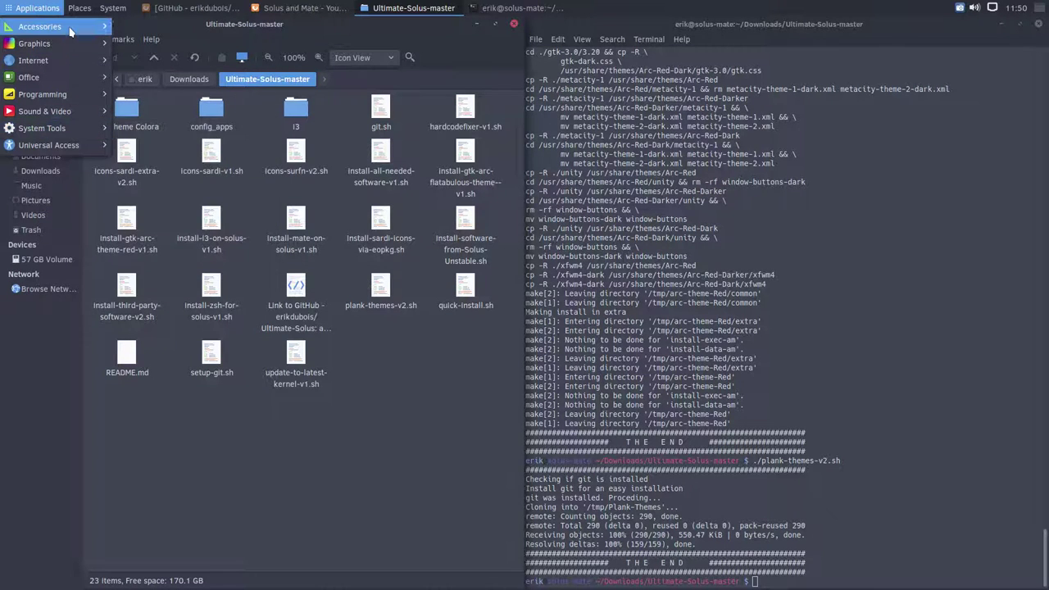
{"action": "mouse_move", "coordinate": [71, 31]}
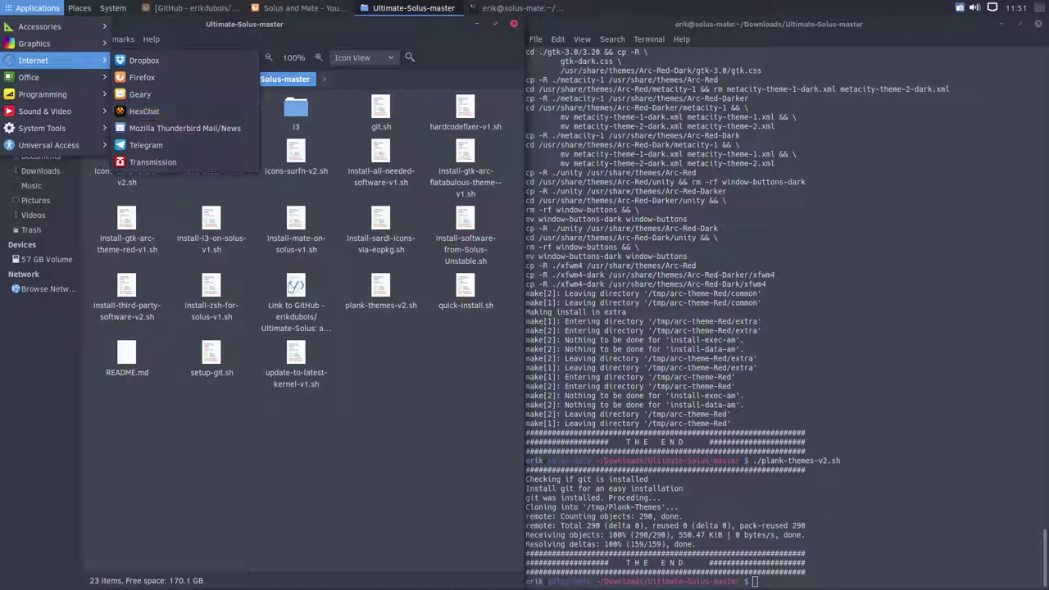
{"action": "left_click", "coordinate": [291, 287]}
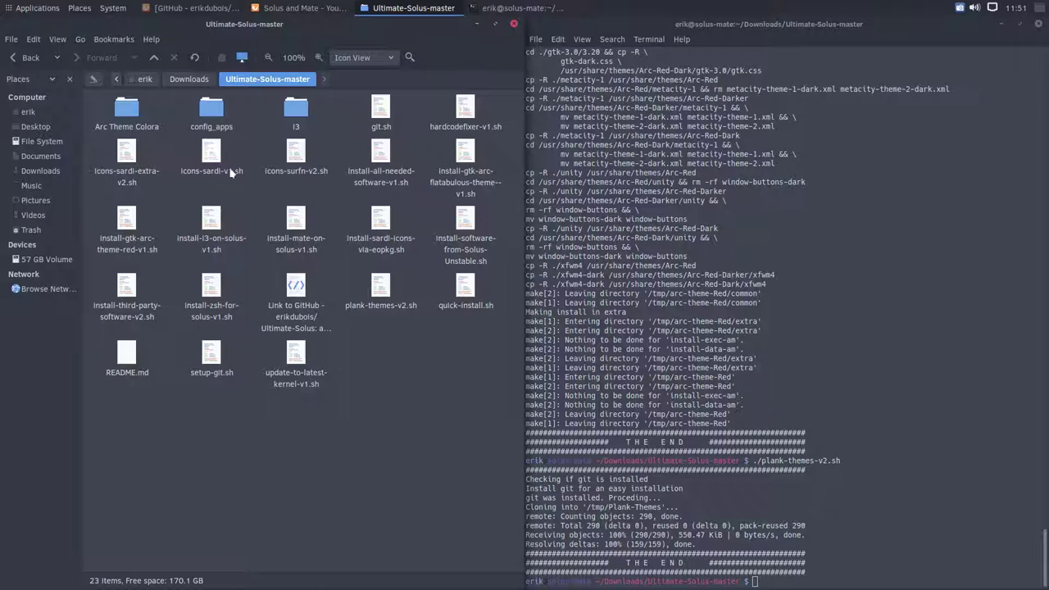
Step: Check the hardcodefixer and icon scripts in the folder and run icons-sardi-v1.sh in the terminal
{"action": "left_click", "coordinate": [463, 114]}
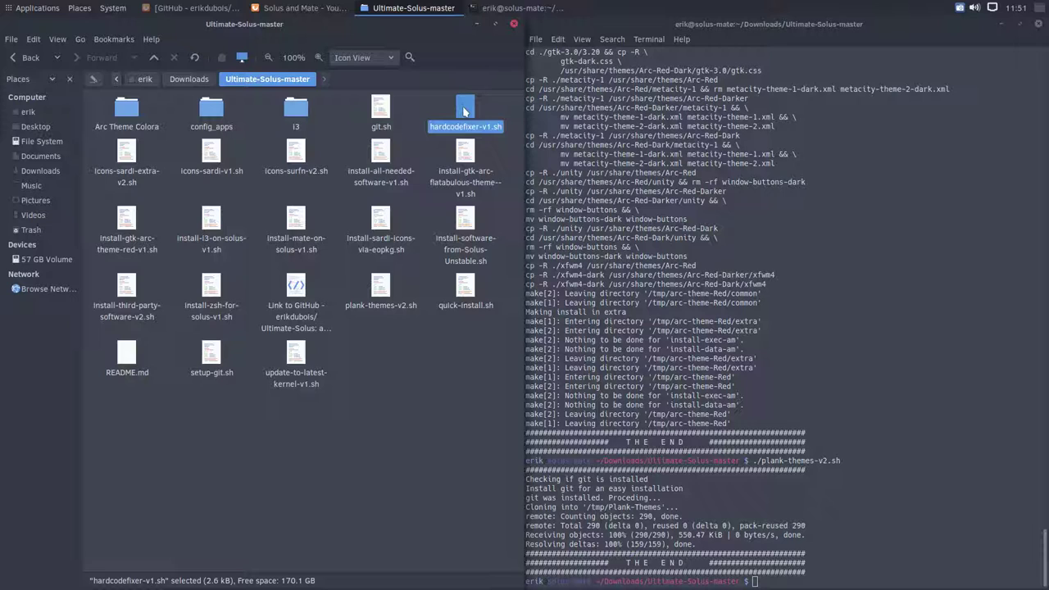
{"action": "left_click", "coordinate": [211, 152]}
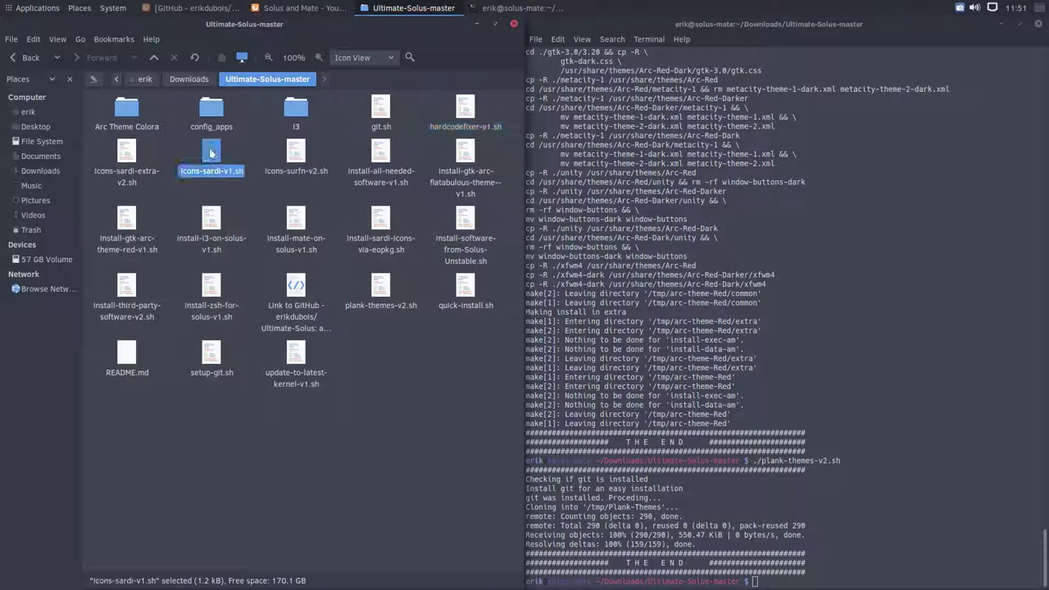
{"action": "left_click", "coordinate": [294, 151]}
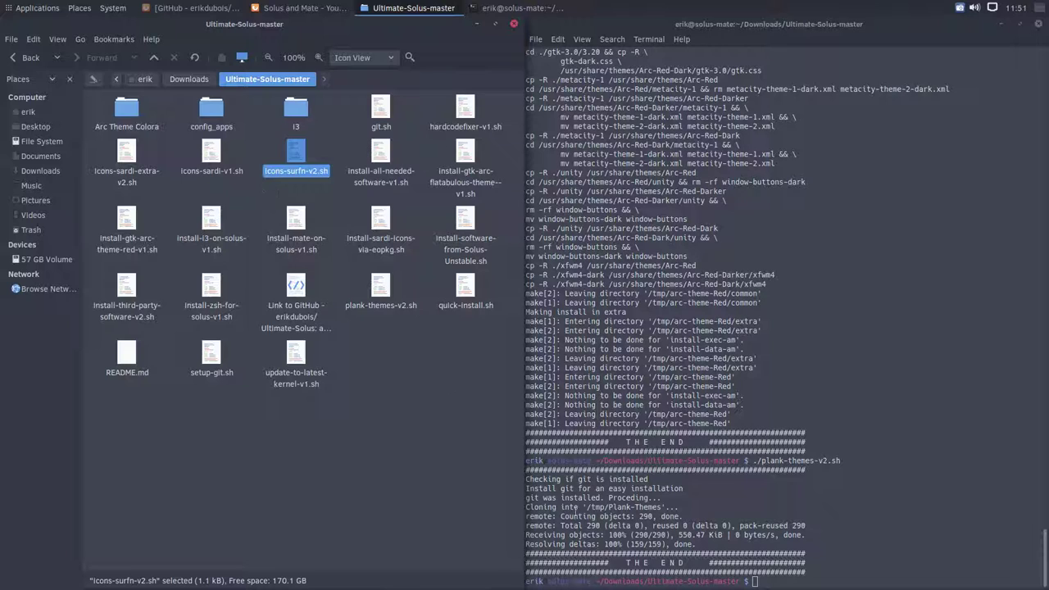
{"action": "left_click", "coordinate": [703, 489]}
{"action": "type", "text": "./"}
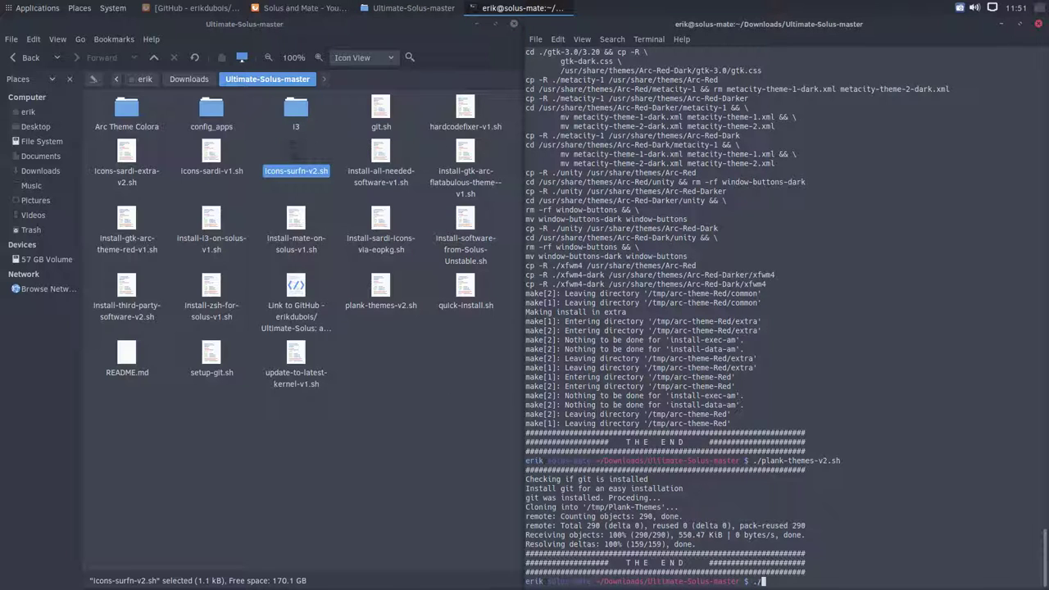
{"action": "type", "text": "icons"}
{"action": "key", "text": "BackSpace"}
{"action": "type", "text": "icons-su"}
{"action": "type", "text": "rdi-v1.sh"}
{"action": "key", "text": "Return"}
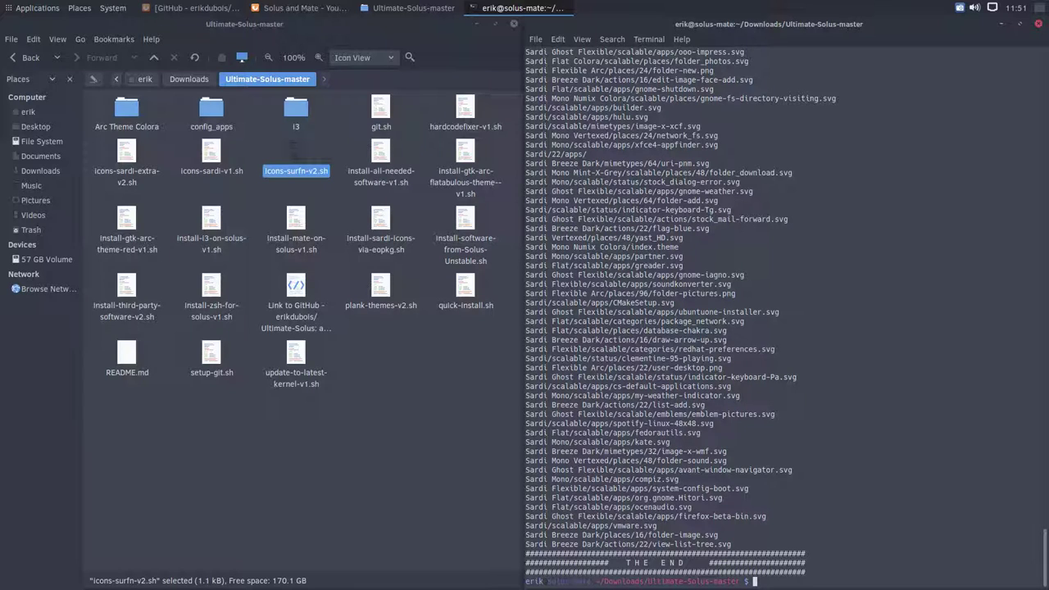
Step: Run icons-surfn-v2.sh in the terminal, interrupting the slow download and restarting the script
{"action": "type", "text": "./icons-su"}
{"action": "key", "text": "Tab"}
{"action": "key", "text": "Return"}
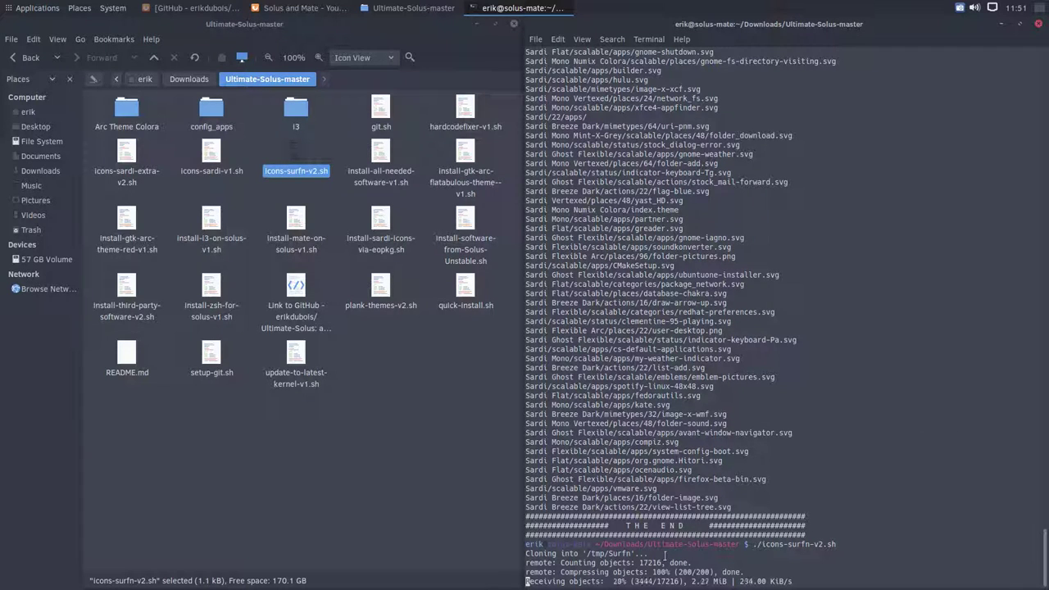
{"action": "key", "text": "ctrl+c"}
{"action": "key", "text": "Up"}
{"action": "key", "text": "Return"}
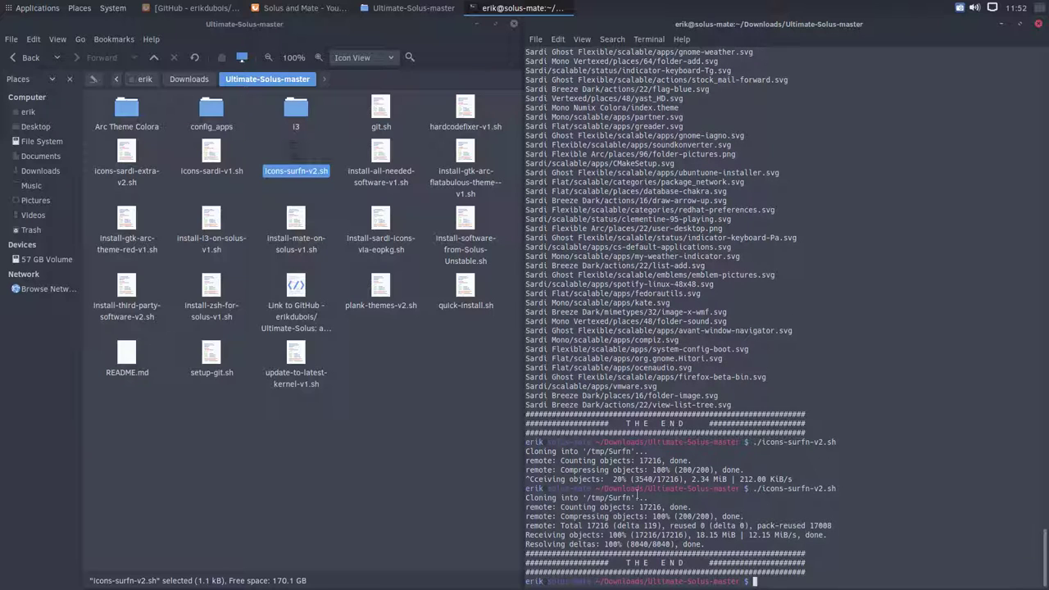
Step: Point out icons-sardi-extra-v2.sh in the folder and minimize the file manager and terminal windows
{"action": "left_click", "coordinate": [119, 158]}
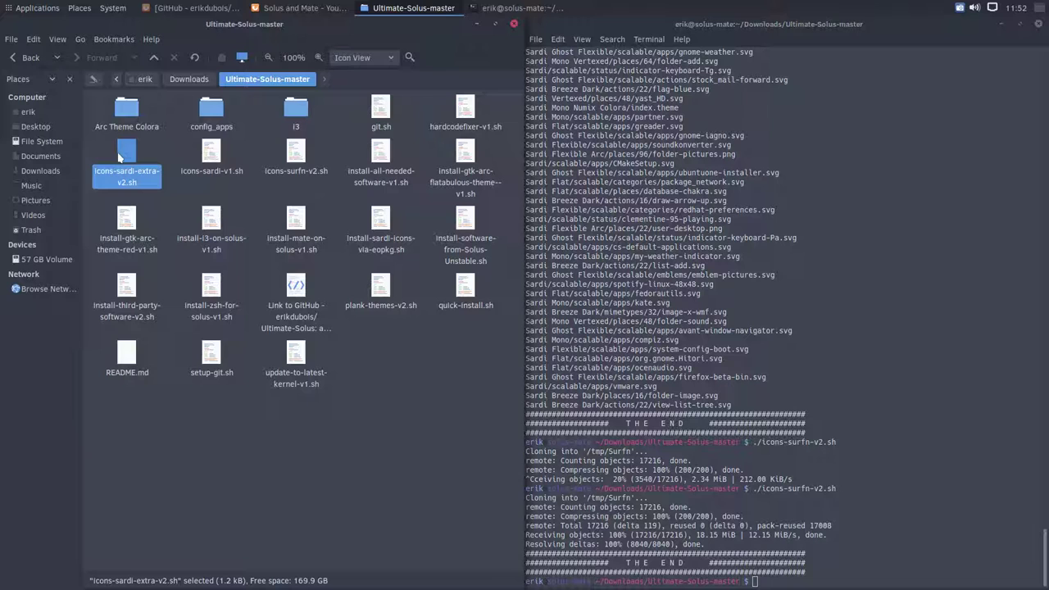
{"action": "left_click", "coordinate": [479, 24]}
{"action": "left_click", "coordinate": [1001, 24]}
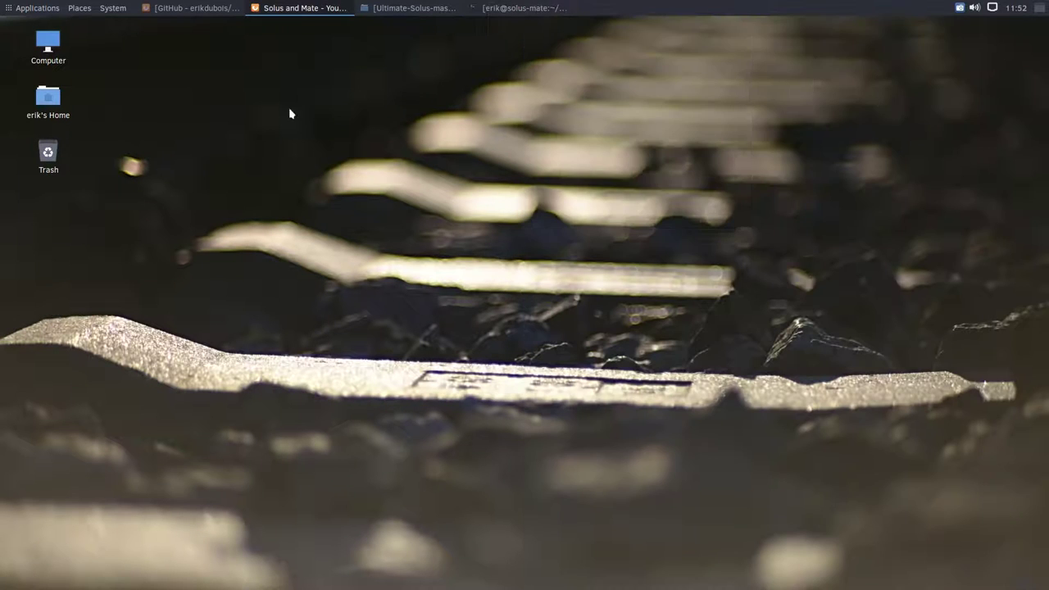
Step: Open the Appearance Preferences from the system's look and feel settings
{"action": "left_click", "coordinate": [113, 8]}
{"action": "mouse_move", "coordinate": [36, 8]}
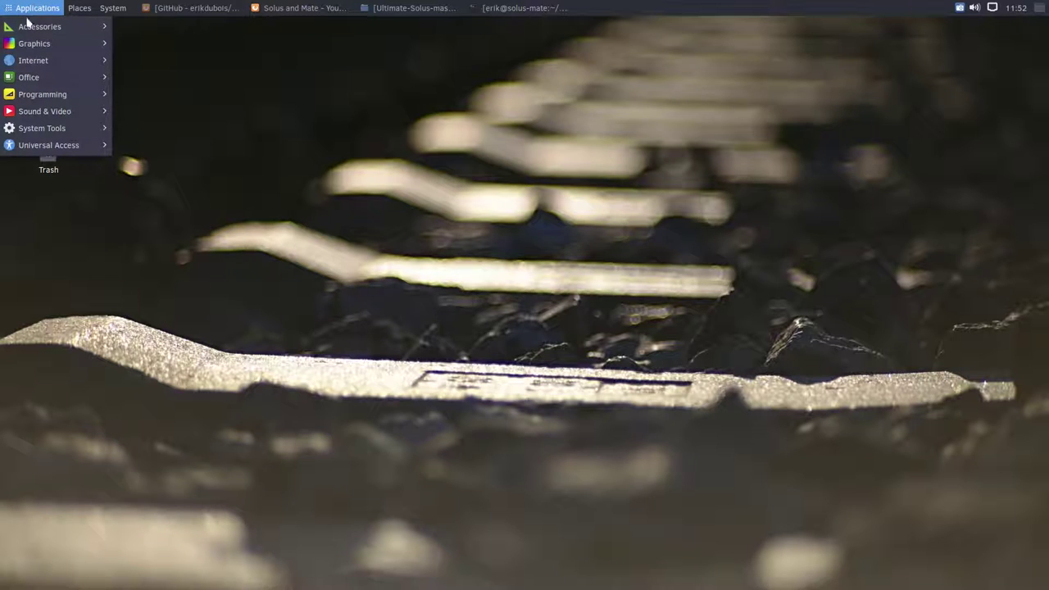
{"action": "mouse_move", "coordinate": [113, 7]}
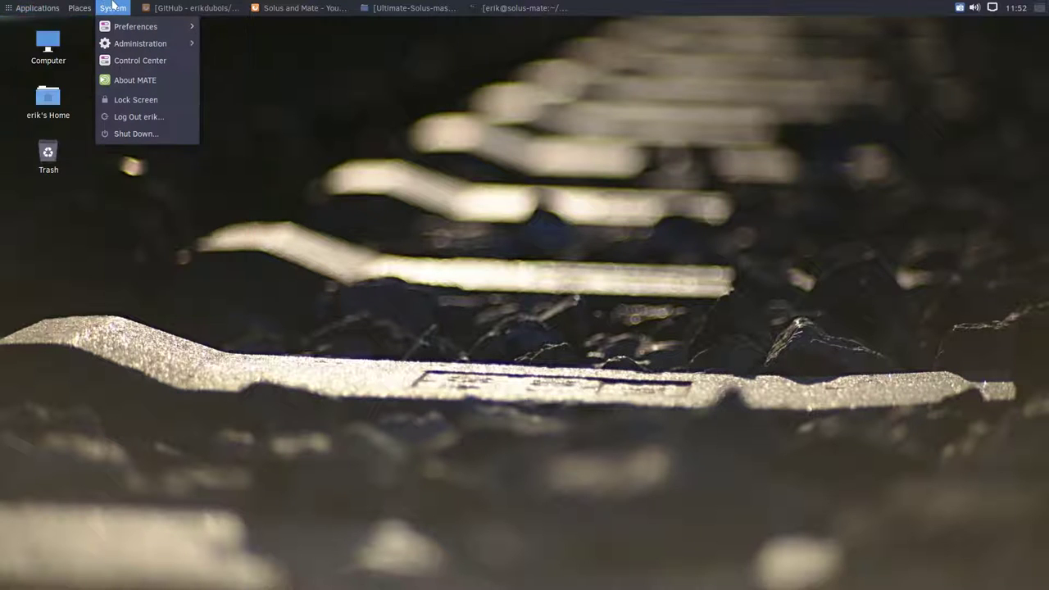
{"action": "mouse_move", "coordinate": [190, 27]}
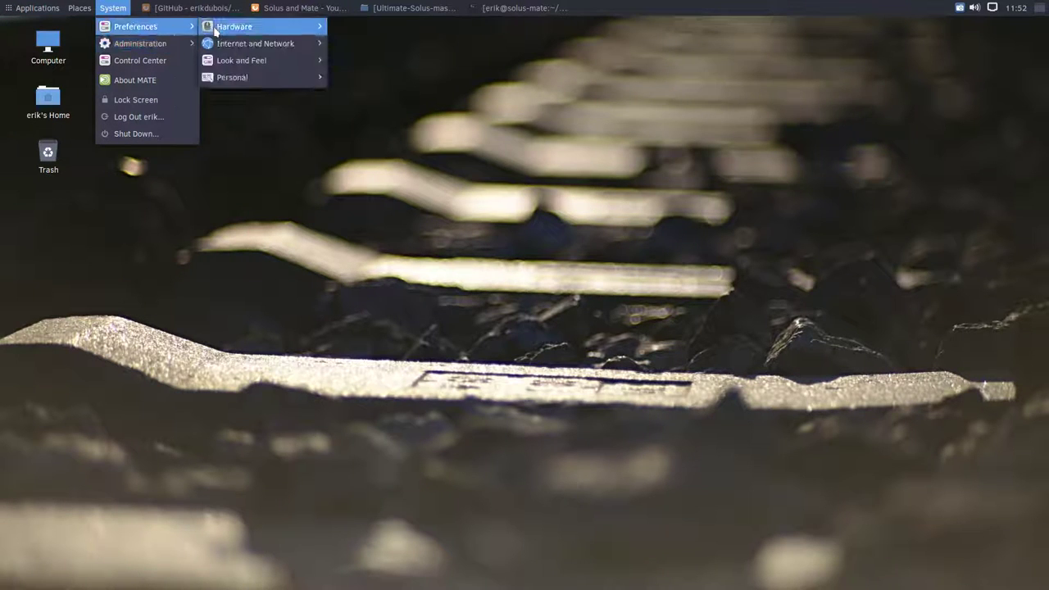
{"action": "mouse_move", "coordinate": [261, 62]}
{"action": "left_click", "coordinate": [344, 60]}
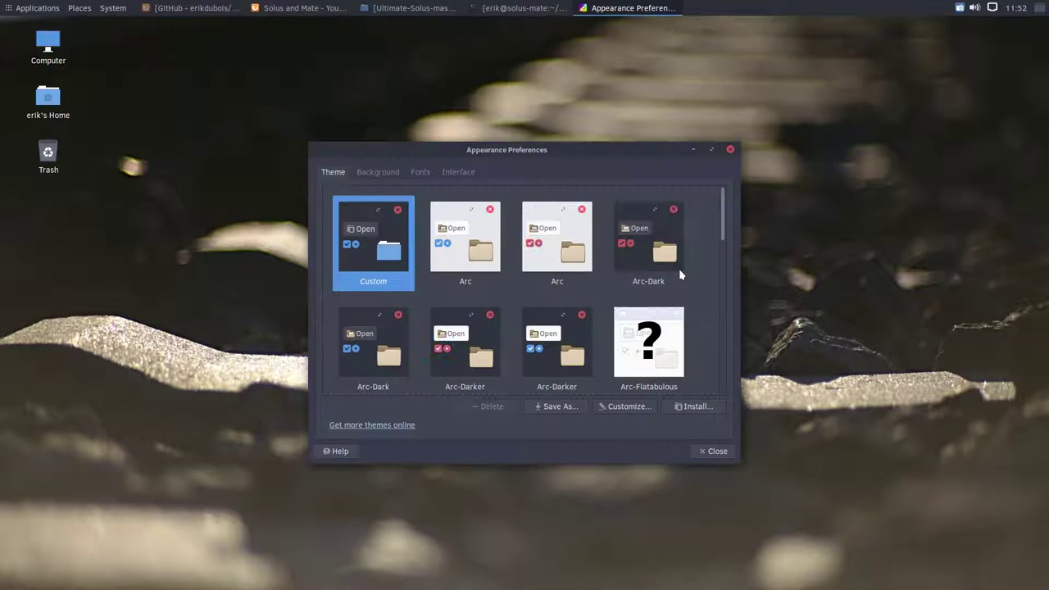
Step: Customize the current theme by setting its controls to Arc-Red-Dark, and look over the other available control themes
{"action": "left_click", "coordinate": [622, 406]}
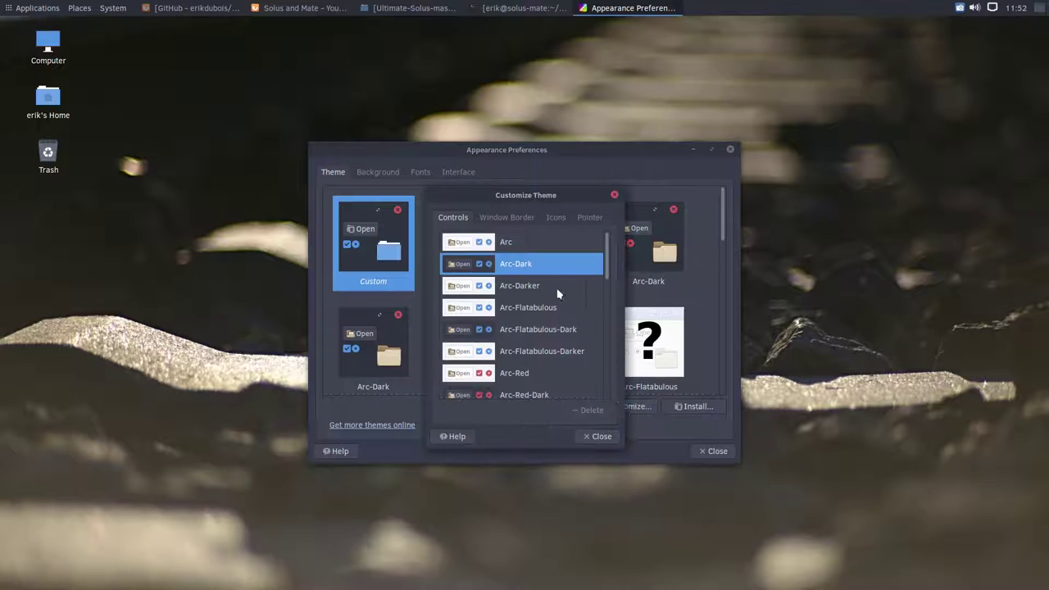
{"action": "scroll", "coordinate": [529, 373], "scroll_direction": "down", "scroll_amount": 1}
{"action": "left_click", "coordinate": [503, 374]}
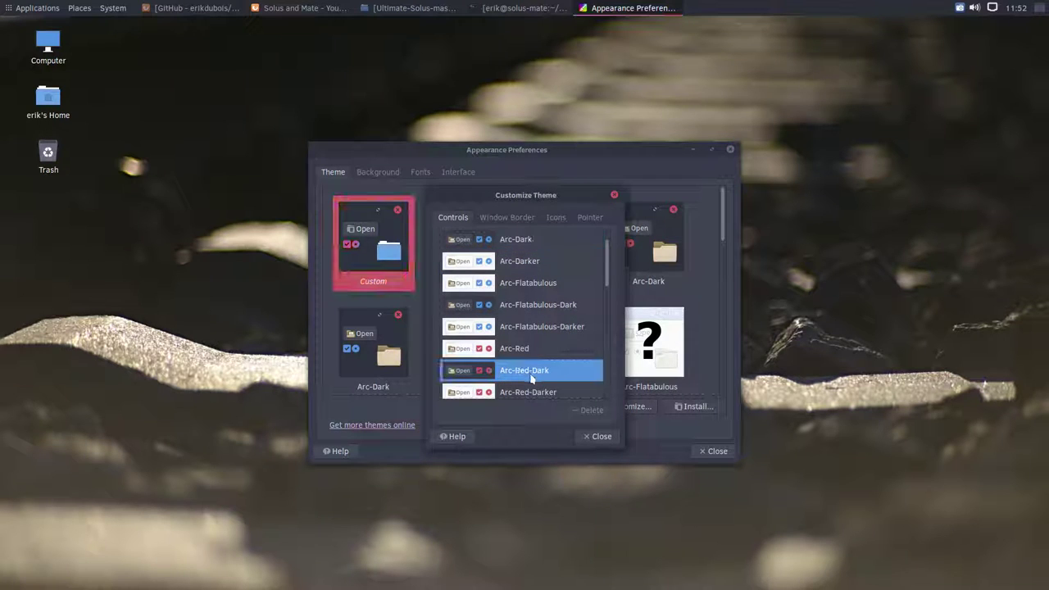
{"action": "scroll", "coordinate": [530, 378], "scroll_direction": "down", "scroll_amount": 2}
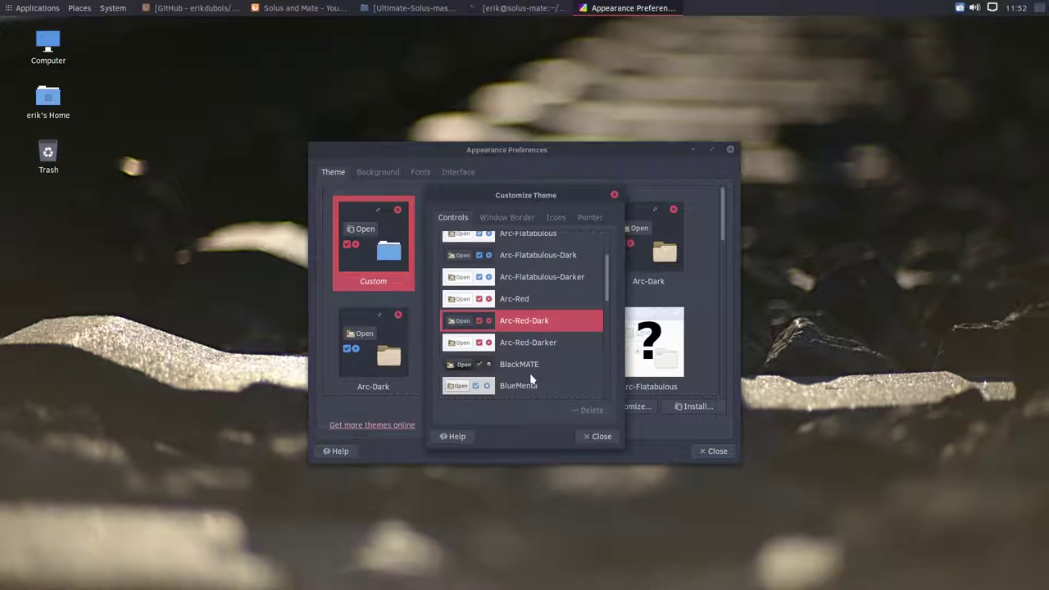
{"action": "scroll", "coordinate": [531, 377], "scroll_direction": "down", "scroll_amount": 2}
{"action": "scroll", "coordinate": [531, 378], "scroll_direction": "up", "scroll_amount": 4}
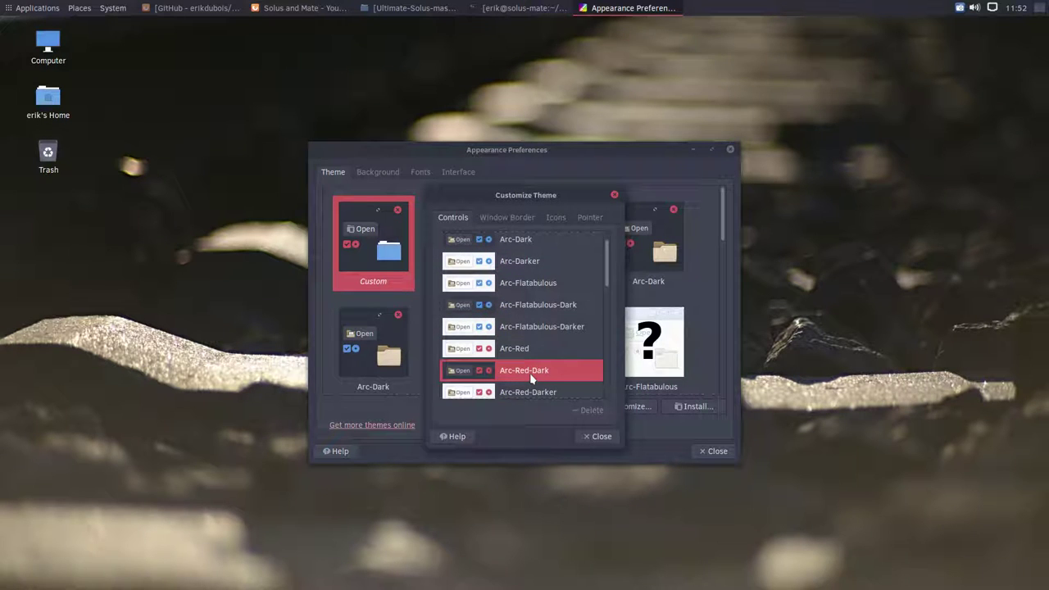
{"action": "scroll", "coordinate": [531, 377], "scroll_direction": "up", "scroll_amount": 1}
Step: Set the custom theme's icons to Sardi Flexible after trying Sardi Arc, and close the appearance preferences
{"action": "left_click", "coordinate": [554, 218]}
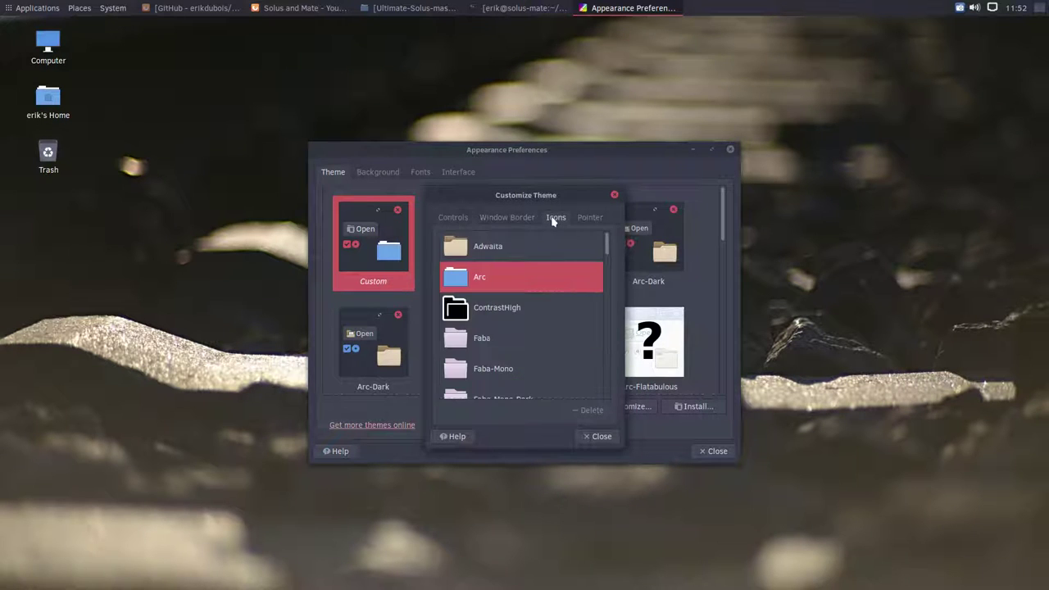
{"action": "scroll", "coordinate": [537, 329], "scroll_direction": "down", "scroll_amount": 15}
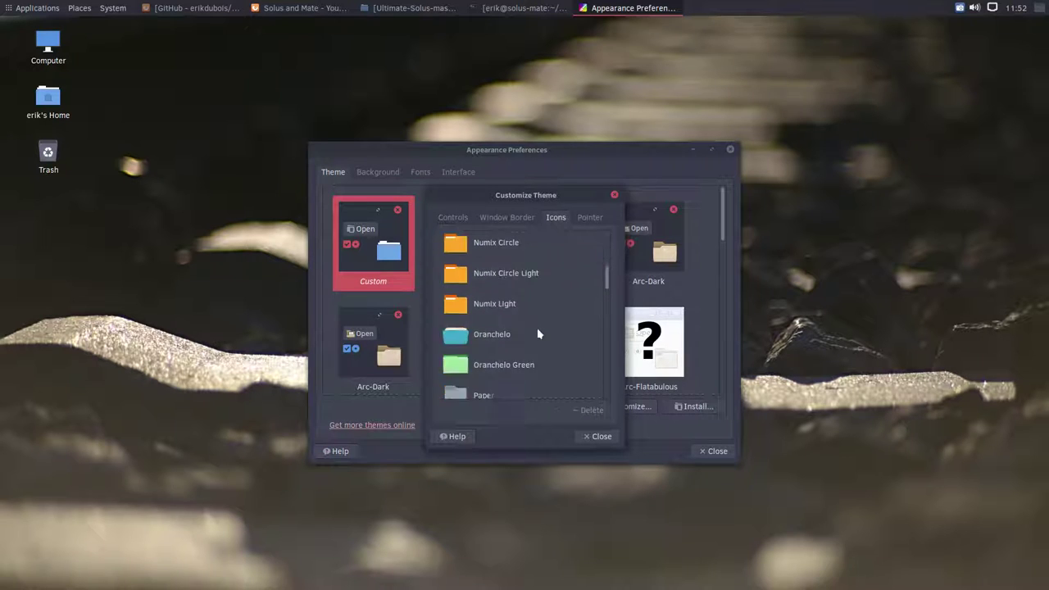
{"action": "scroll", "coordinate": [537, 332], "scroll_direction": "up", "scroll_amount": 4}
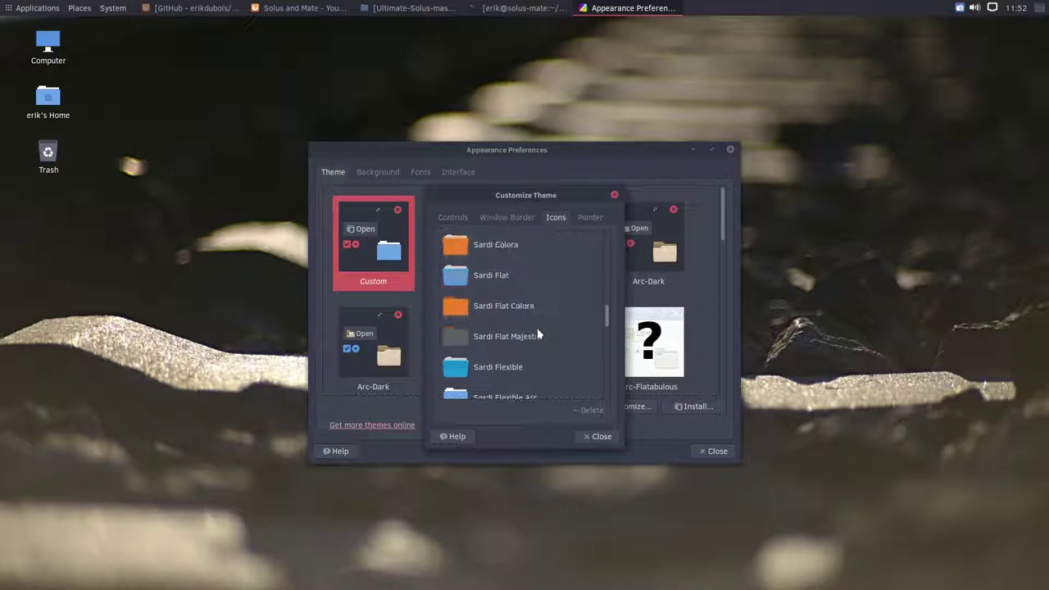
{"action": "scroll", "coordinate": [537, 332], "scroll_direction": "up", "scroll_amount": 1}
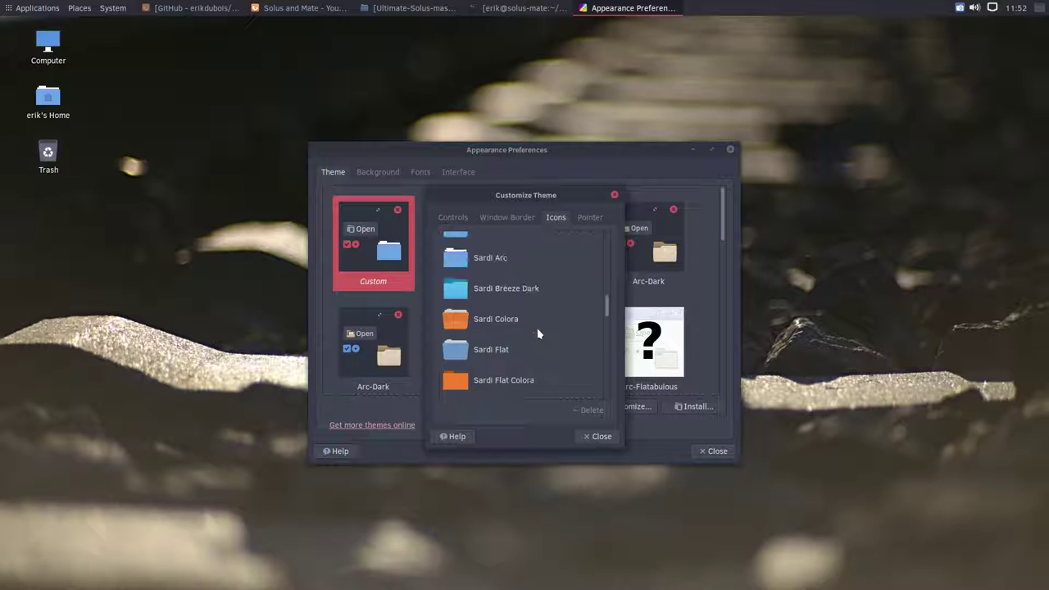
{"action": "scroll", "coordinate": [537, 331], "scroll_direction": "up", "scroll_amount": 2}
{"action": "left_click", "coordinate": [465, 310]}
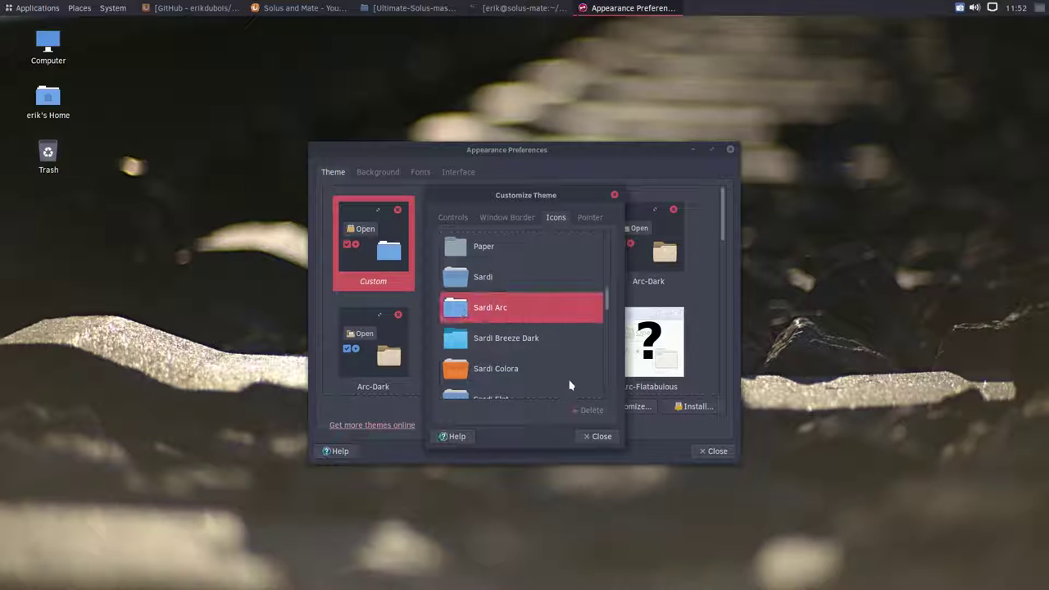
{"action": "scroll", "coordinate": [512, 332], "scroll_direction": "down", "scroll_amount": 6}
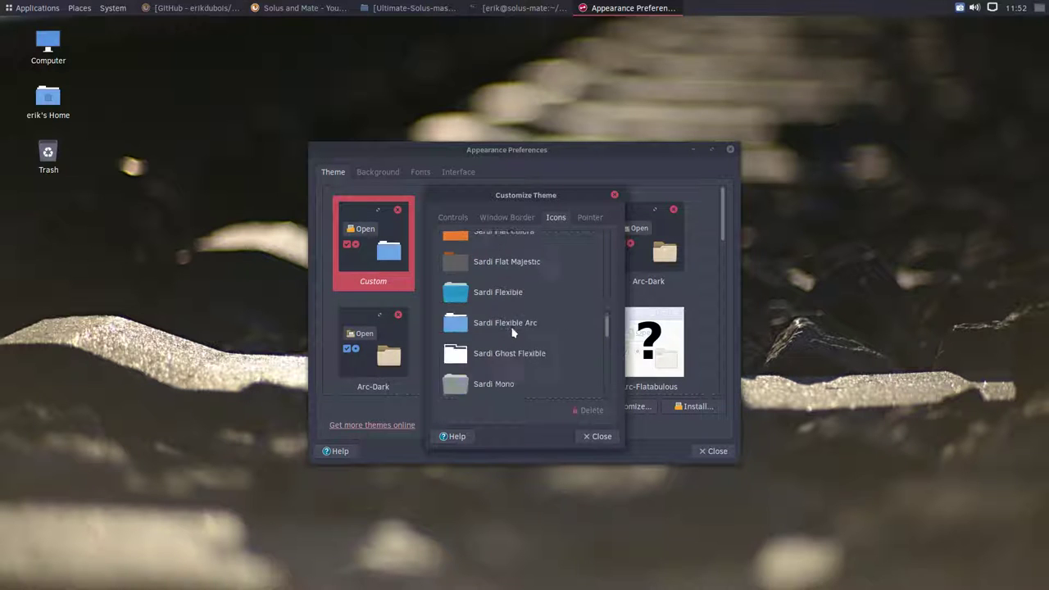
{"action": "left_click", "coordinate": [473, 297]}
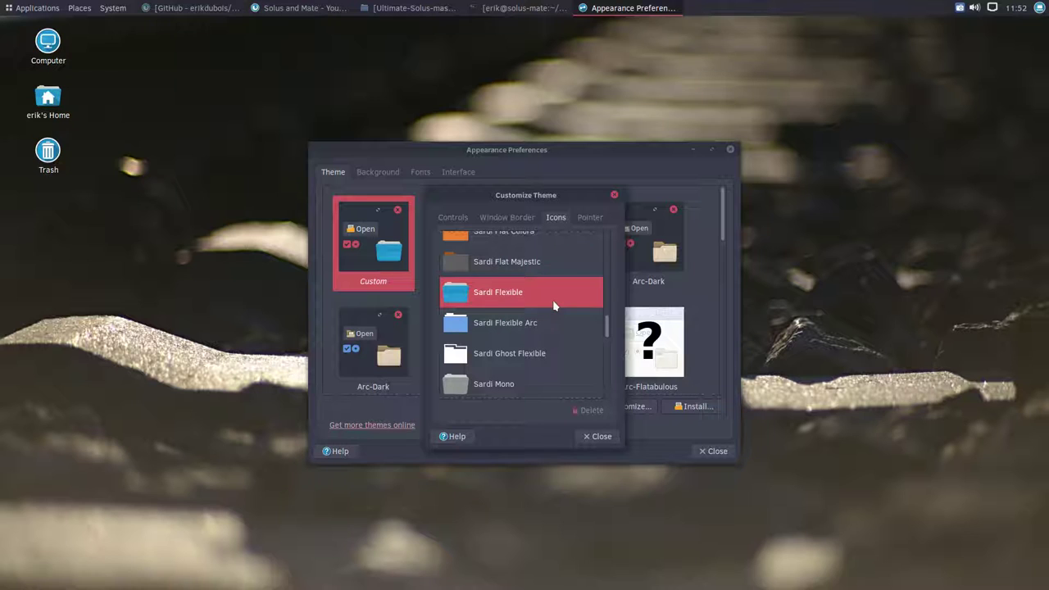
{"action": "left_click", "coordinate": [597, 436]}
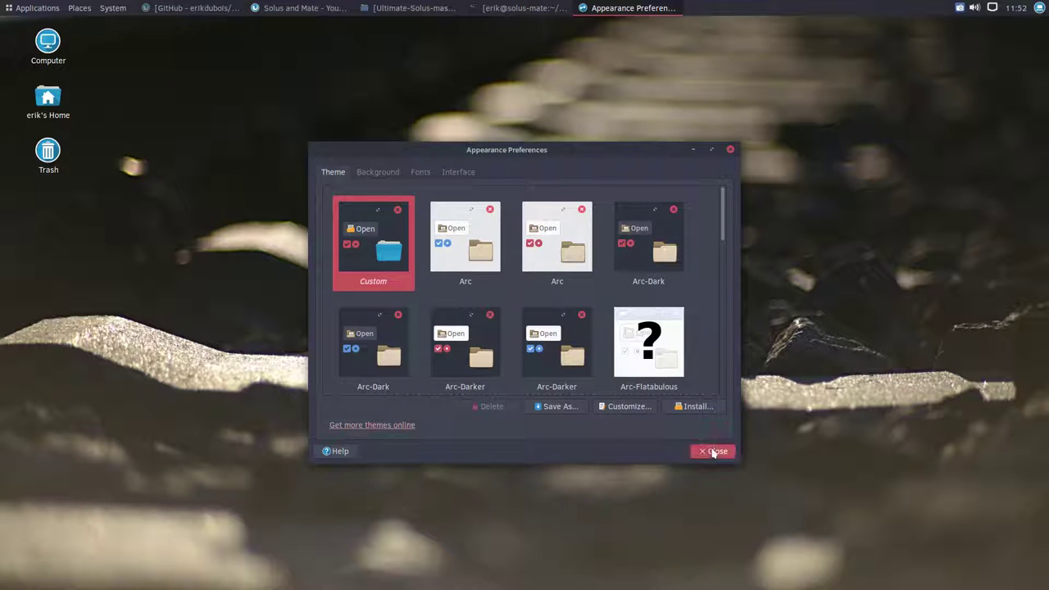
{"action": "left_click", "coordinate": [712, 450]}
Step: Look over the applications, places and system menus to check the new icons on their entries
{"action": "left_click", "coordinate": [51, 5]}
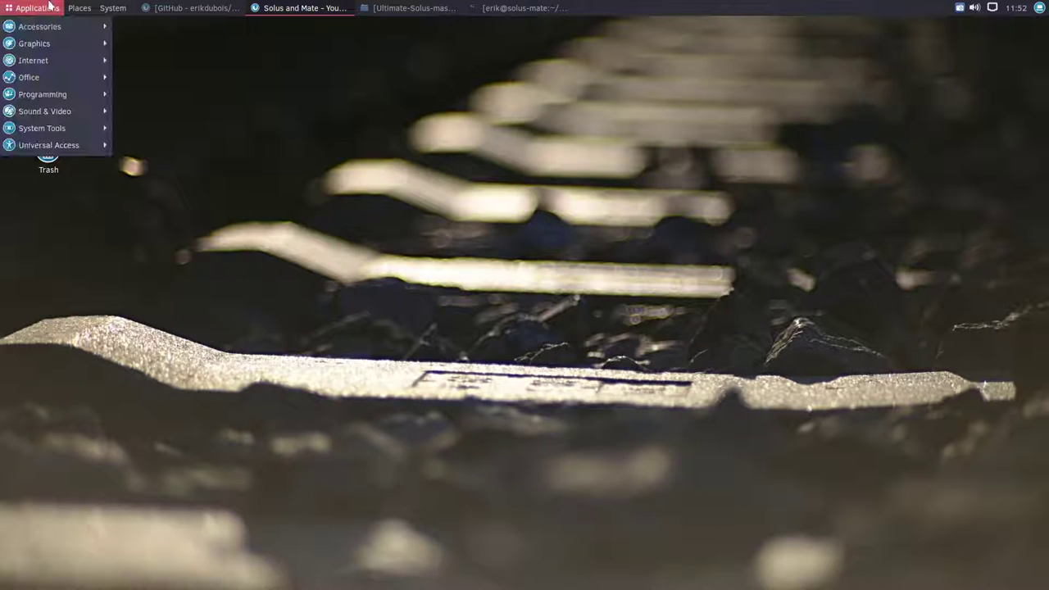
{"action": "mouse_move", "coordinate": [49, 27]}
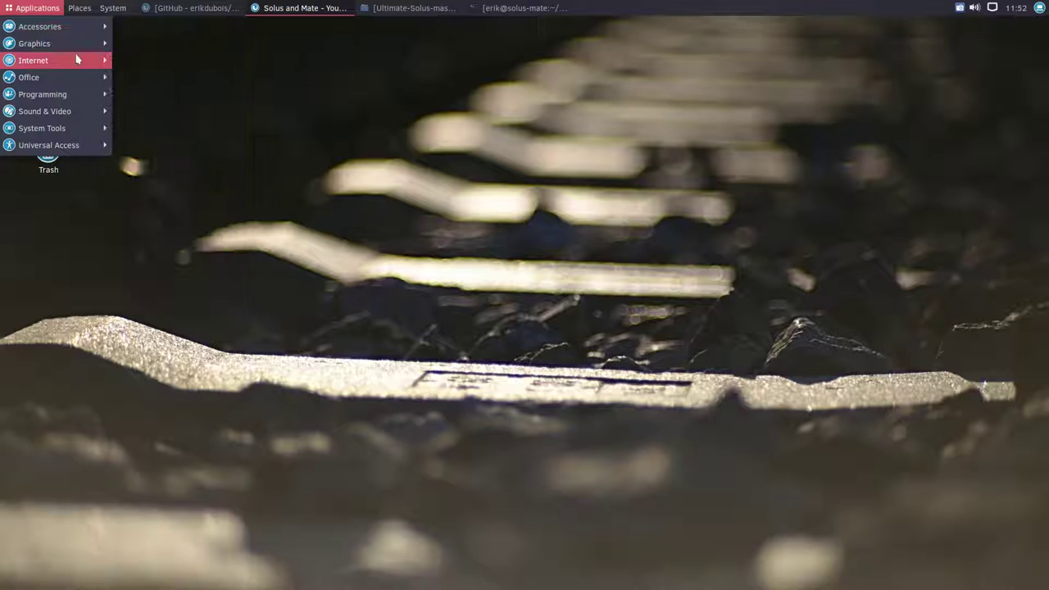
{"action": "mouse_move", "coordinate": [62, 64]}
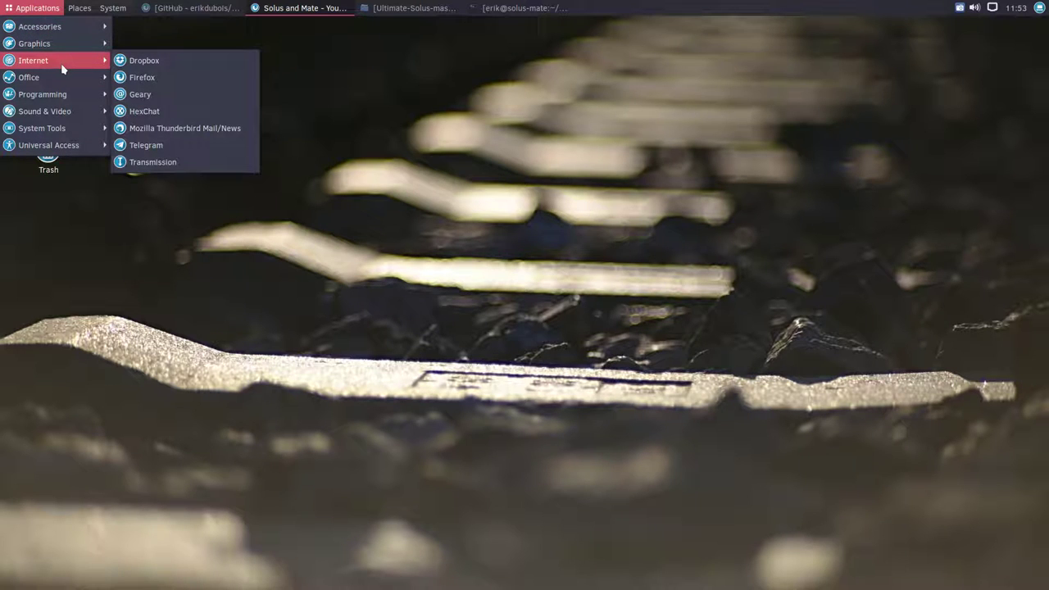
{"action": "mouse_move", "coordinate": [65, 96]}
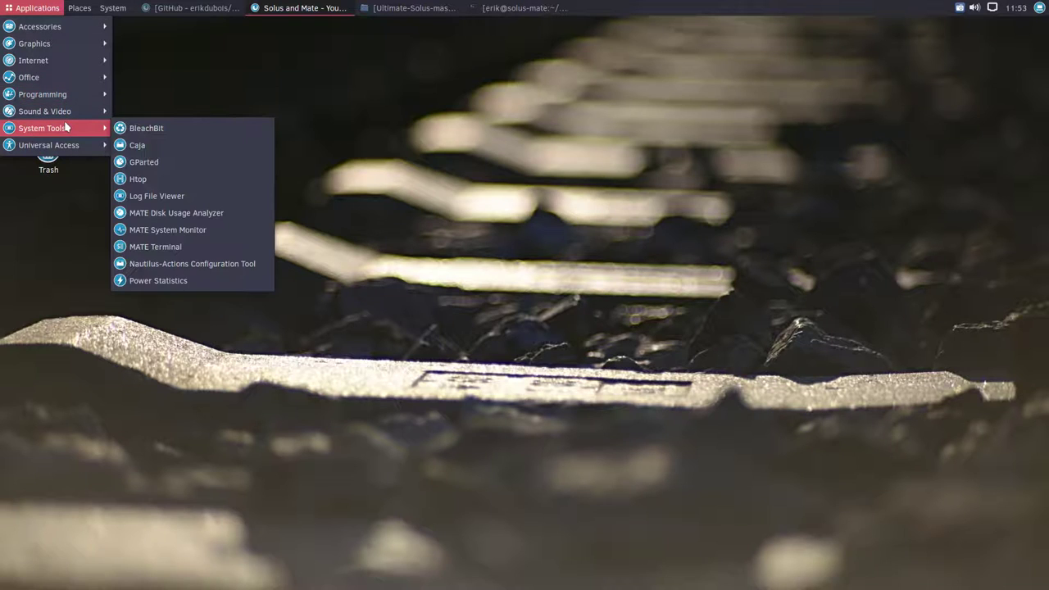
{"action": "mouse_move", "coordinate": [81, 13]}
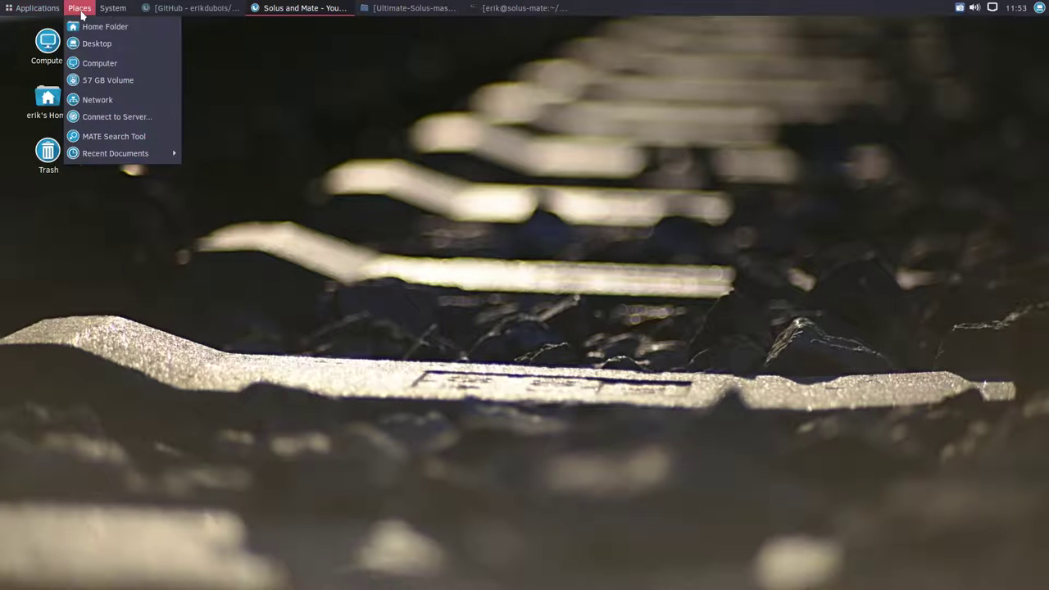
{"action": "mouse_move", "coordinate": [115, 14]}
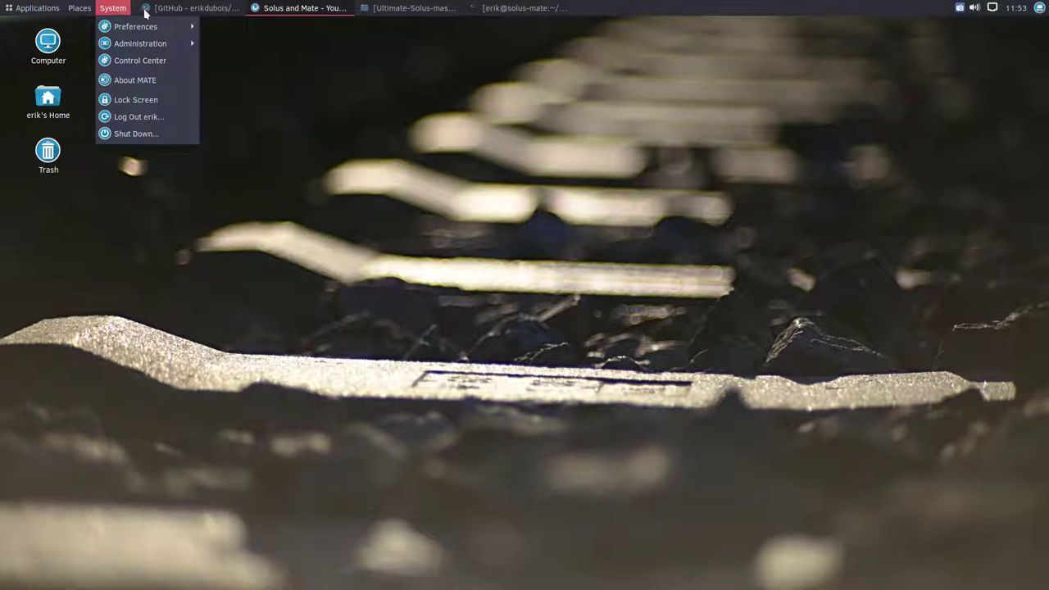
{"action": "left_click", "coordinate": [367, 160]}
Step: Open the home folder in the file manager, go to /usr/share/applications and maximize the window
{"action": "left_click", "coordinate": [79, 8]}
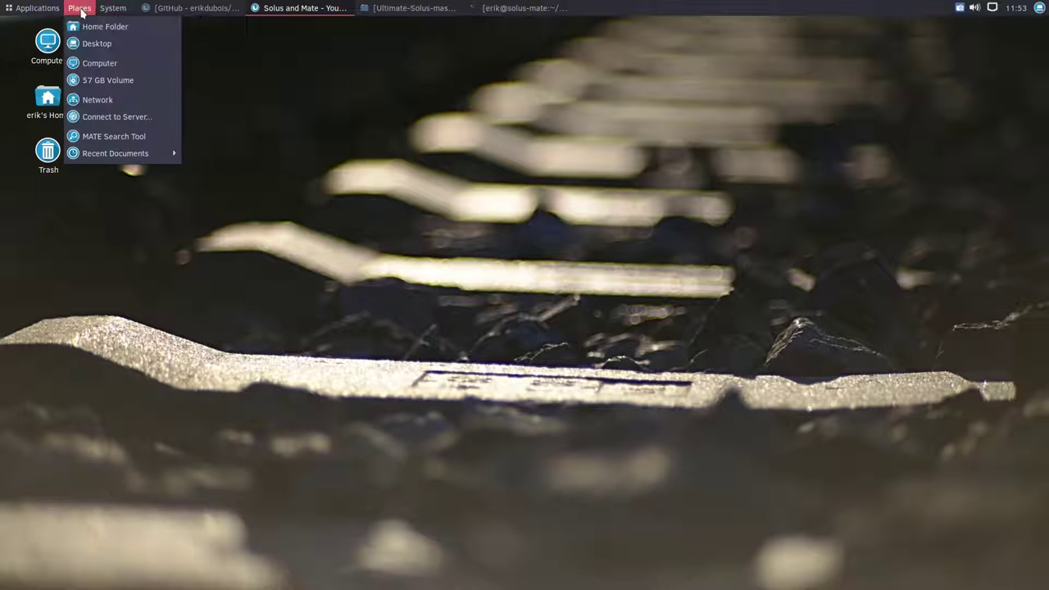
{"action": "left_click", "coordinate": [86, 25]}
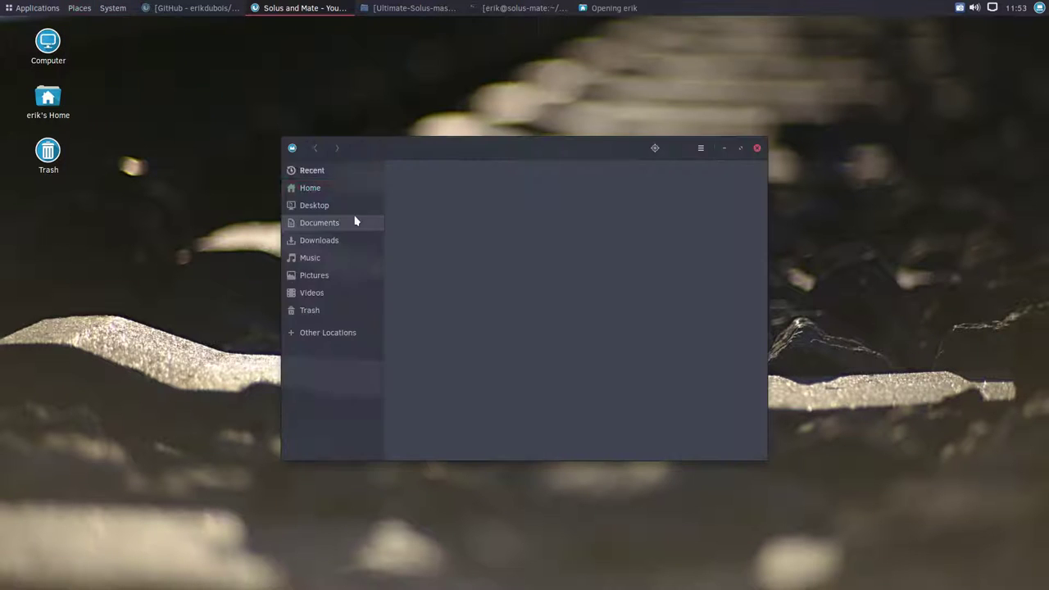
{"action": "left_click", "coordinate": [339, 331]}
{"action": "left_click", "coordinate": [433, 191]}
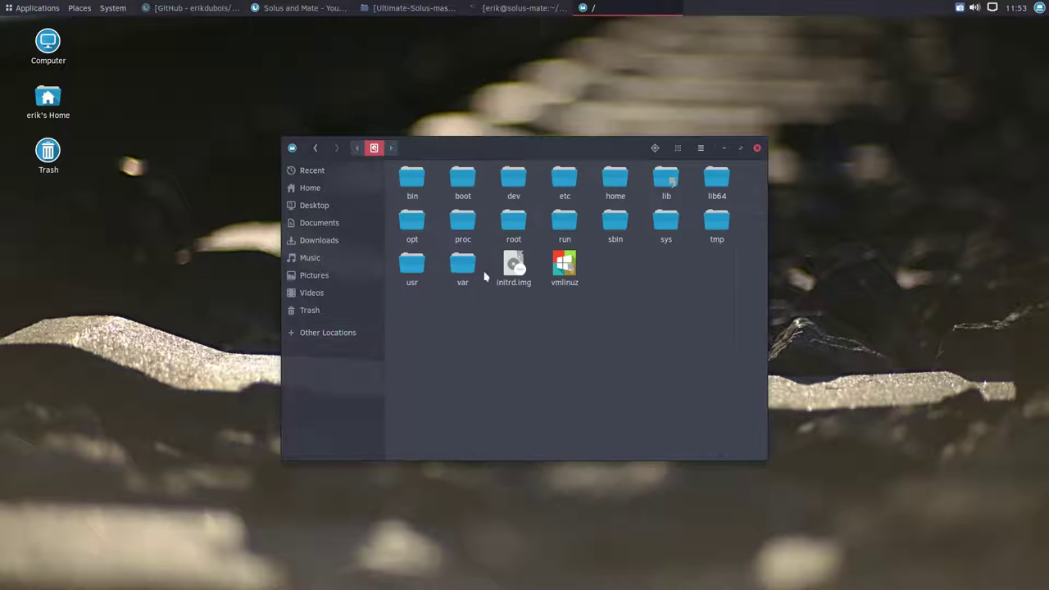
{"action": "double_click", "coordinate": [422, 268]}
{"action": "double_click", "coordinate": [415, 221]}
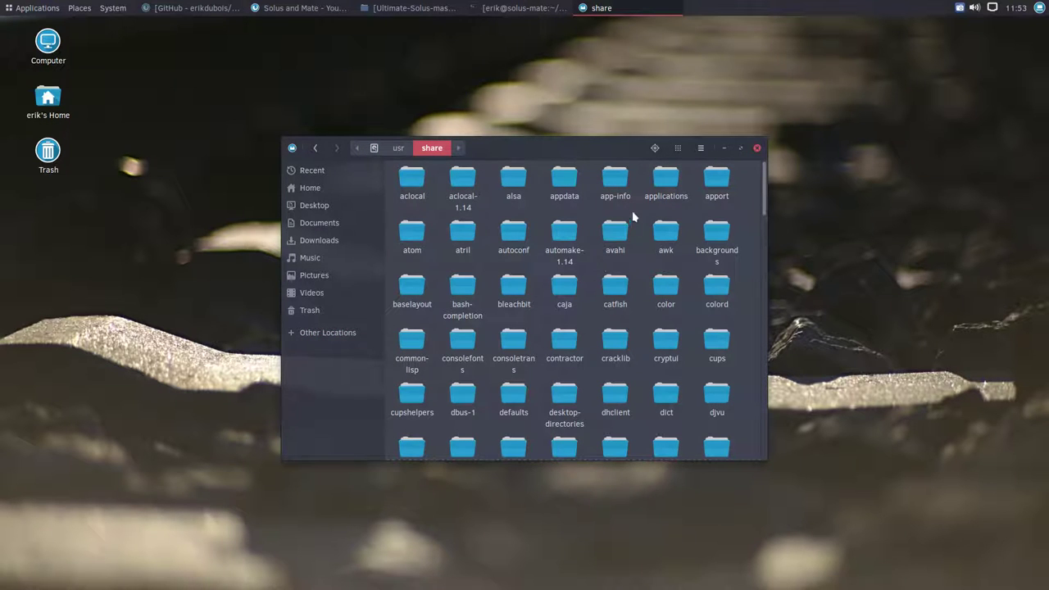
{"action": "double_click", "coordinate": [663, 184]}
{"action": "double_click", "coordinate": [597, 149]}
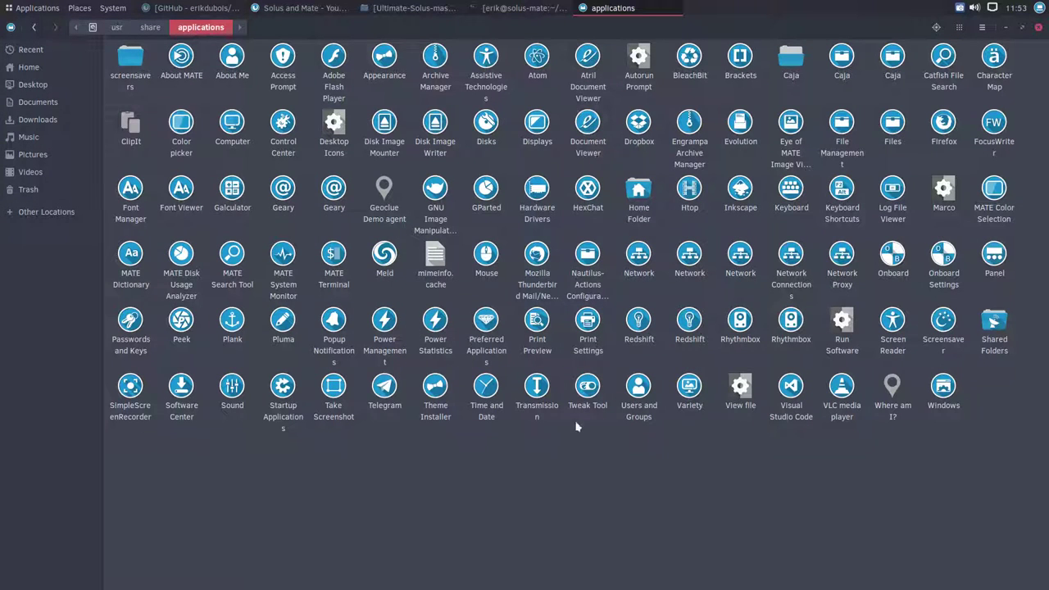
Step: Look through all applications available for opening the ClipIt launcher file, and cancel the selection
{"action": "left_click", "coordinate": [129, 125]}
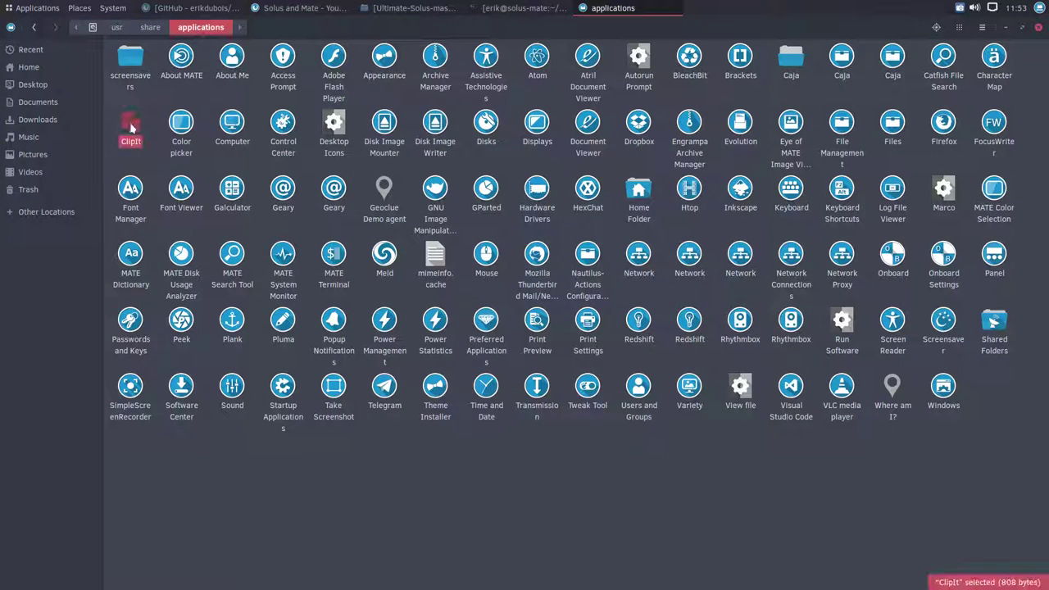
{"action": "right_click", "coordinate": [130, 127]}
{"action": "left_click", "coordinate": [255, 157]}
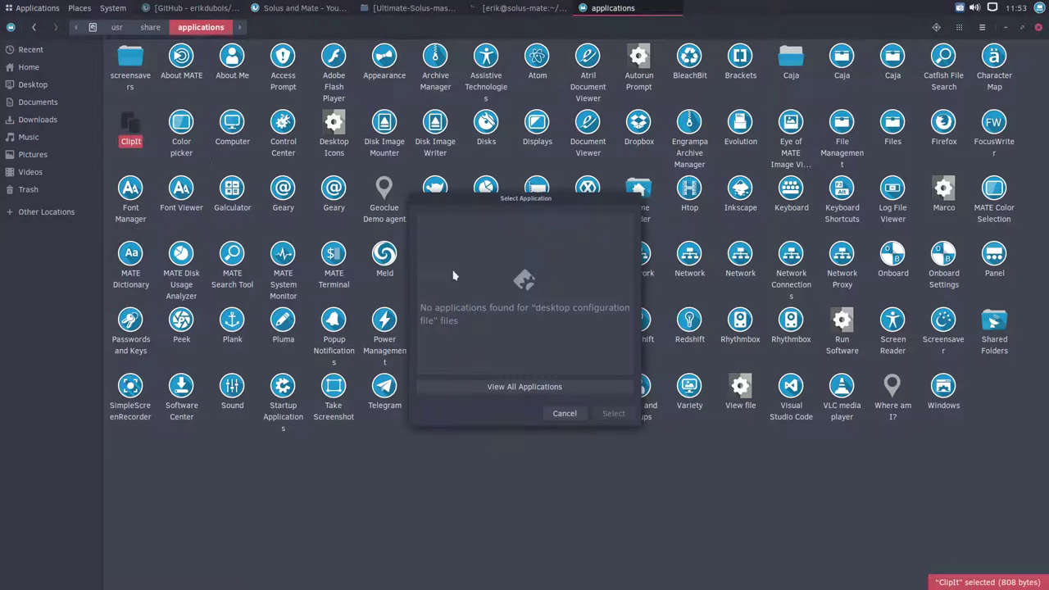
{"action": "left_click", "coordinate": [530, 381]}
{"action": "left_click", "coordinate": [471, 287]}
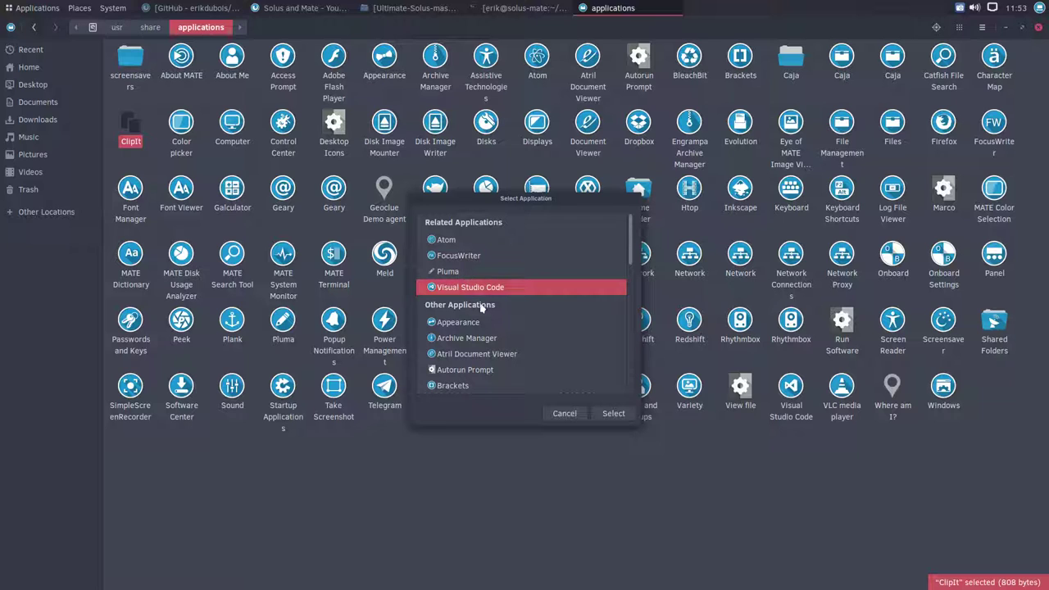
{"action": "scroll", "coordinate": [481, 305], "scroll_direction": "down", "scroll_amount": 10}
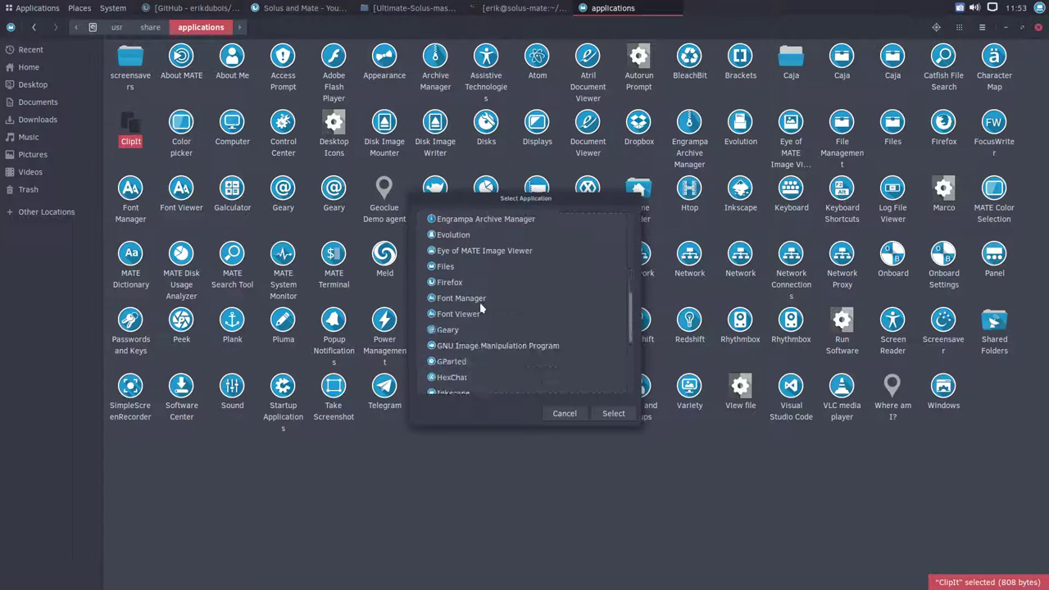
{"action": "scroll", "coordinate": [480, 307], "scroll_direction": "up", "scroll_amount": 10}
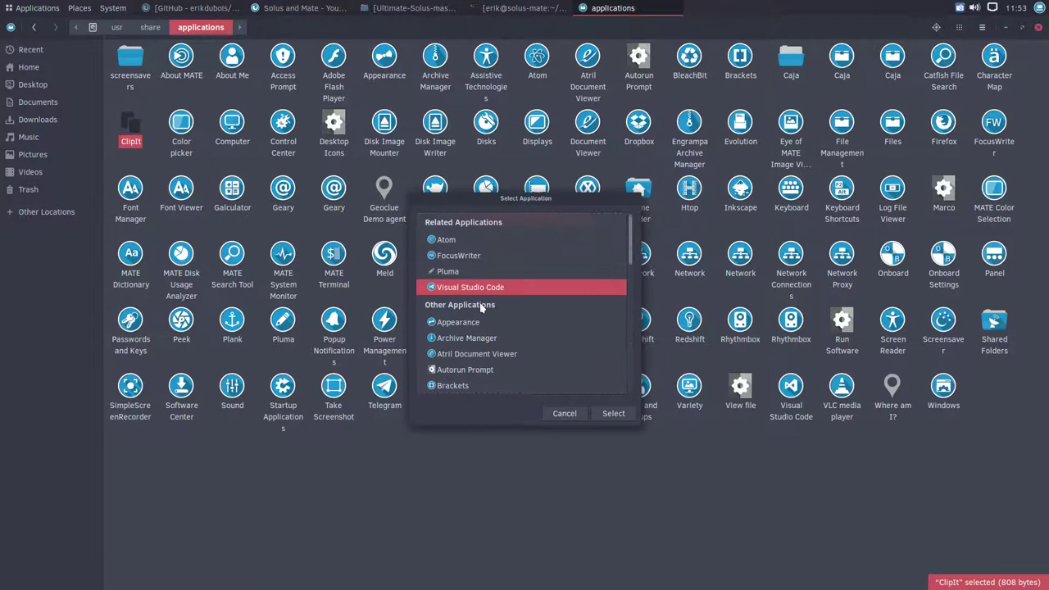
{"action": "scroll", "coordinate": [481, 306], "scroll_direction": "down", "scroll_amount": 10}
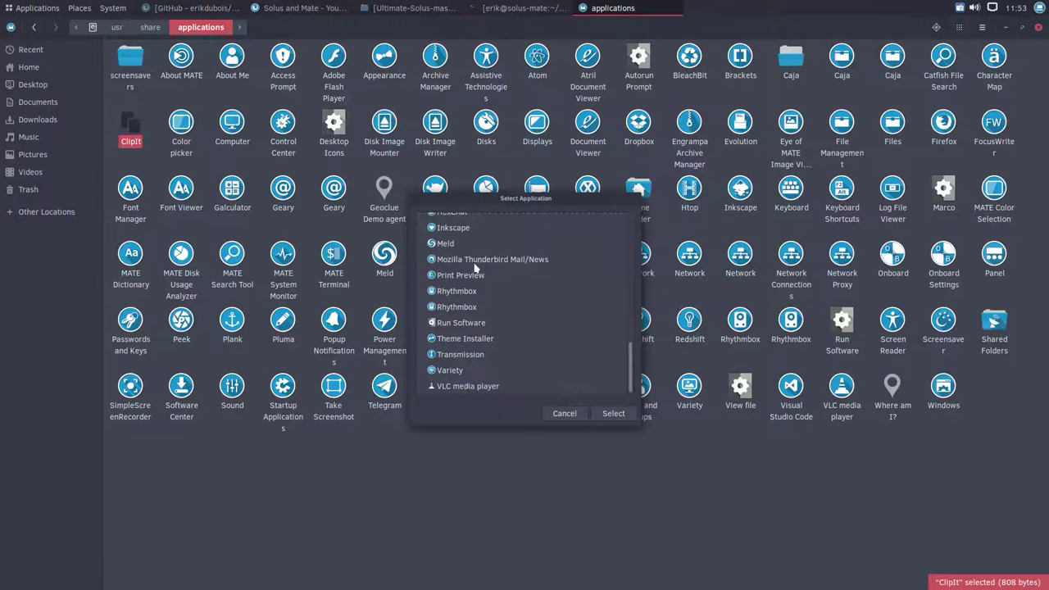
{"action": "scroll", "coordinate": [474, 267], "scroll_direction": "up", "scroll_amount": 10}
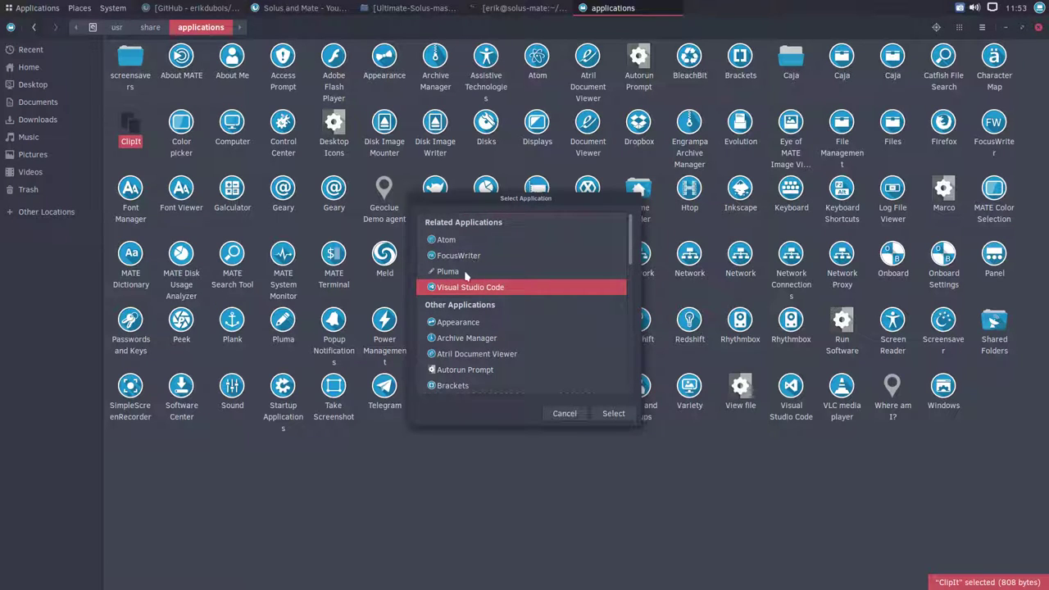
{"action": "left_click", "coordinate": [565, 415]}
Step: Open the Software Center from the system administration tools and show its third-party software
{"action": "left_click", "coordinate": [107, 7]}
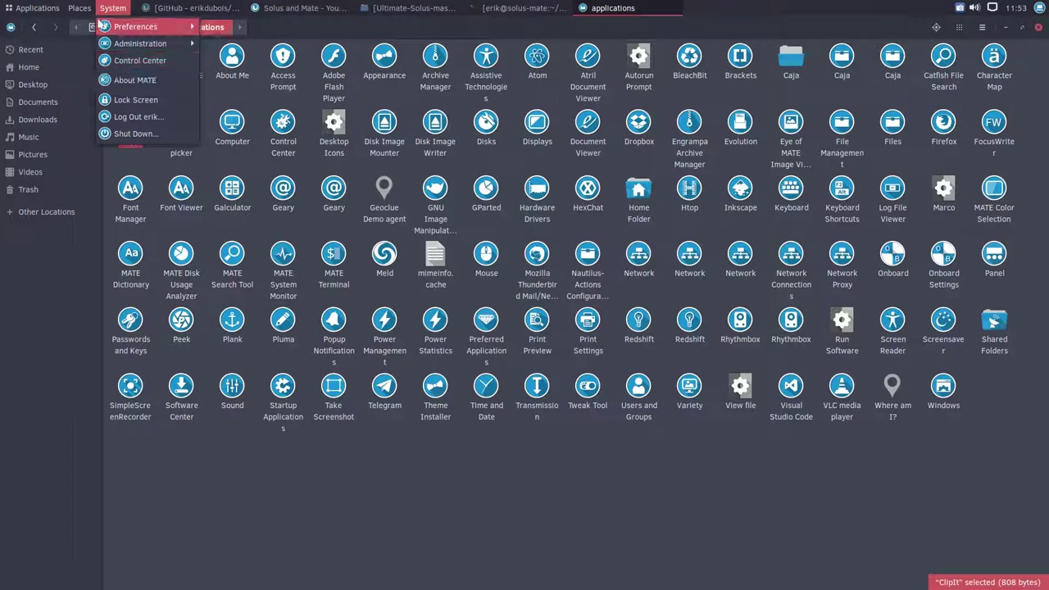
{"action": "mouse_move", "coordinate": [86, 15]}
{"action": "mouse_move", "coordinate": [144, 45]}
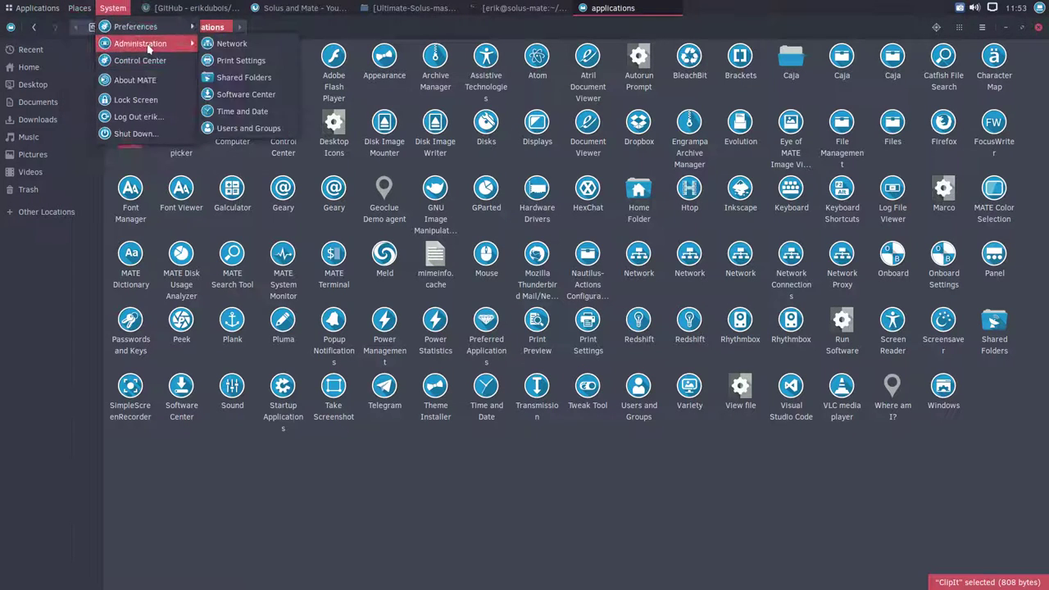
{"action": "left_click", "coordinate": [246, 95]}
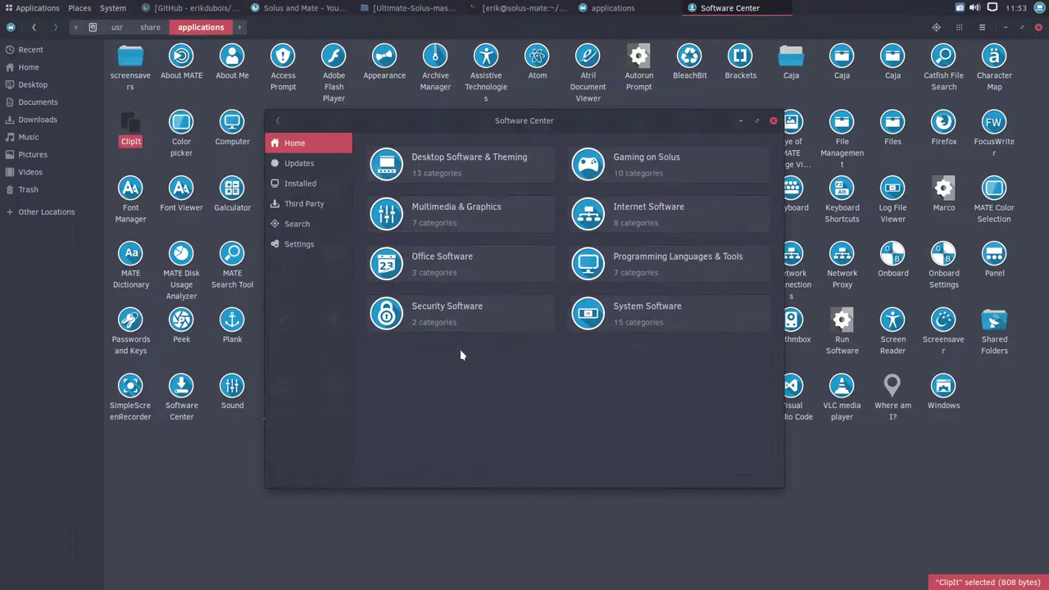
{"action": "left_click", "coordinate": [308, 205]}
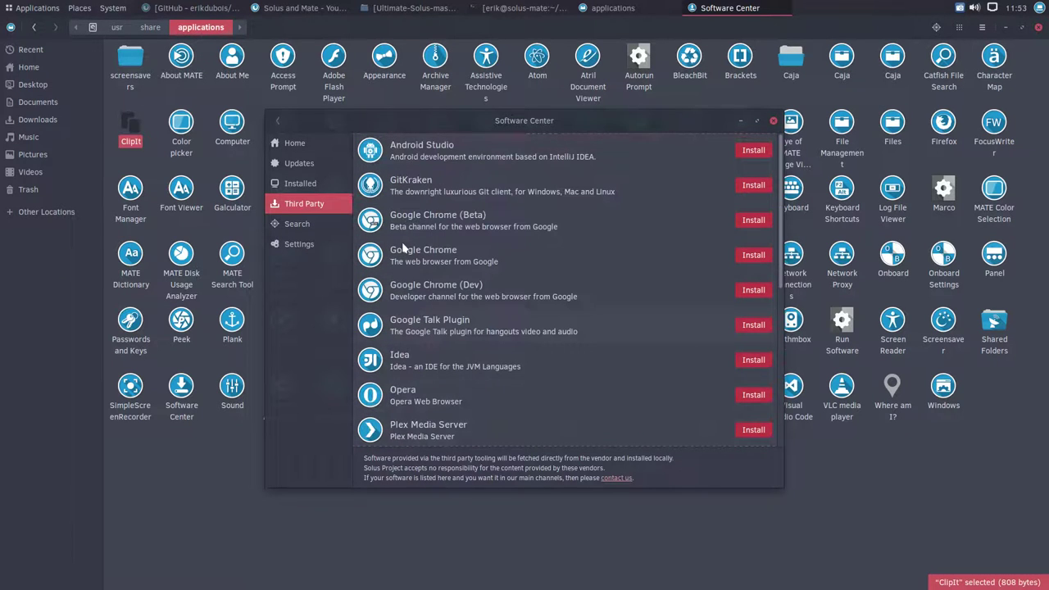
Step: Install Sublime Text from the third-party software and authenticate with the account password
{"action": "scroll", "coordinate": [403, 249], "scroll_direction": "down", "scroll_amount": 5}
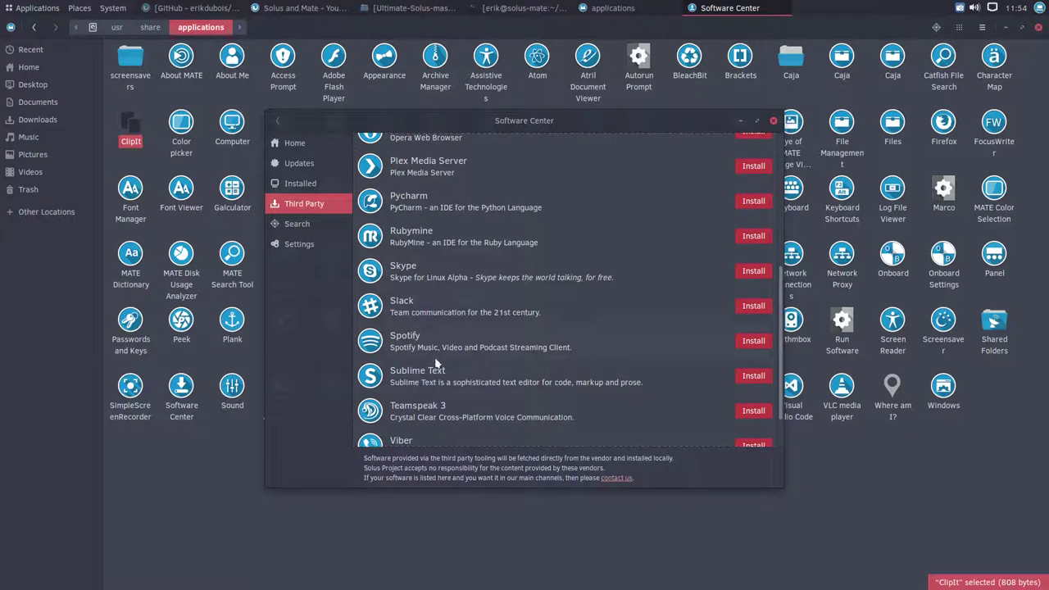
{"action": "left_click", "coordinate": [752, 375]}
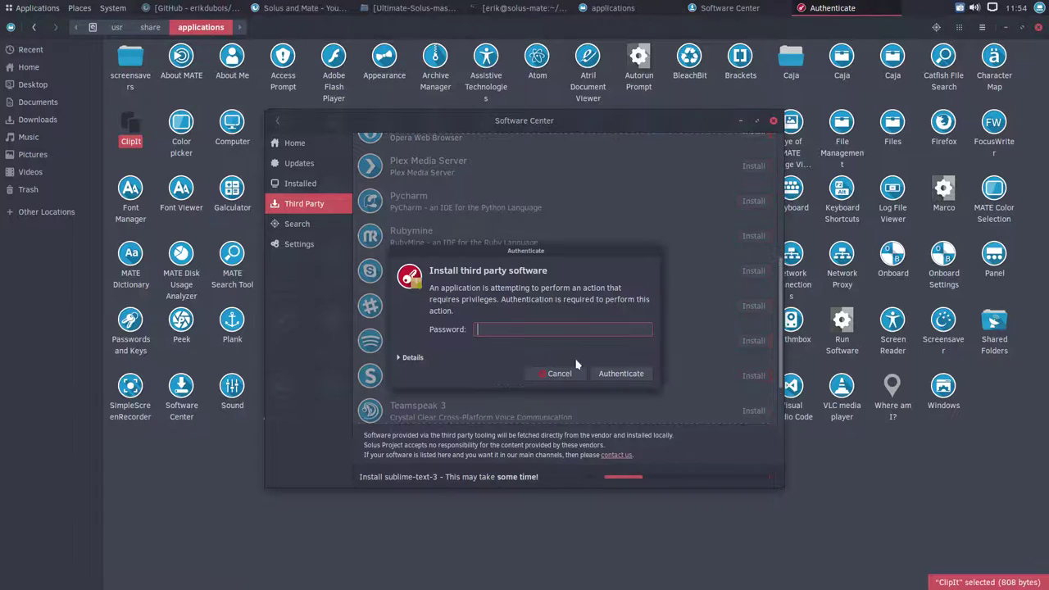
{"action": "type", "text": "*********"}
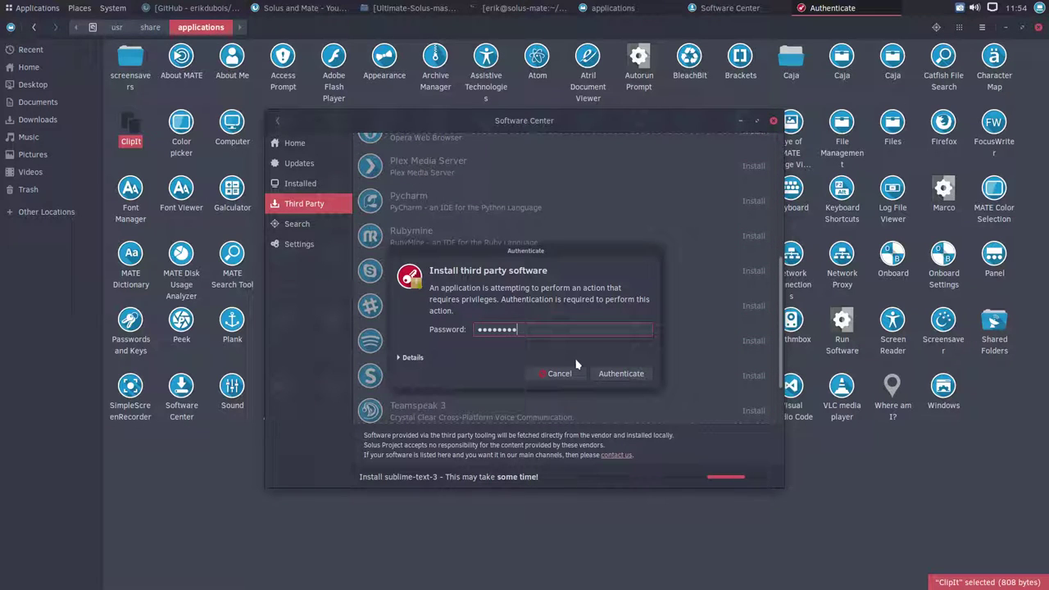
{"action": "key", "text": "Return"}
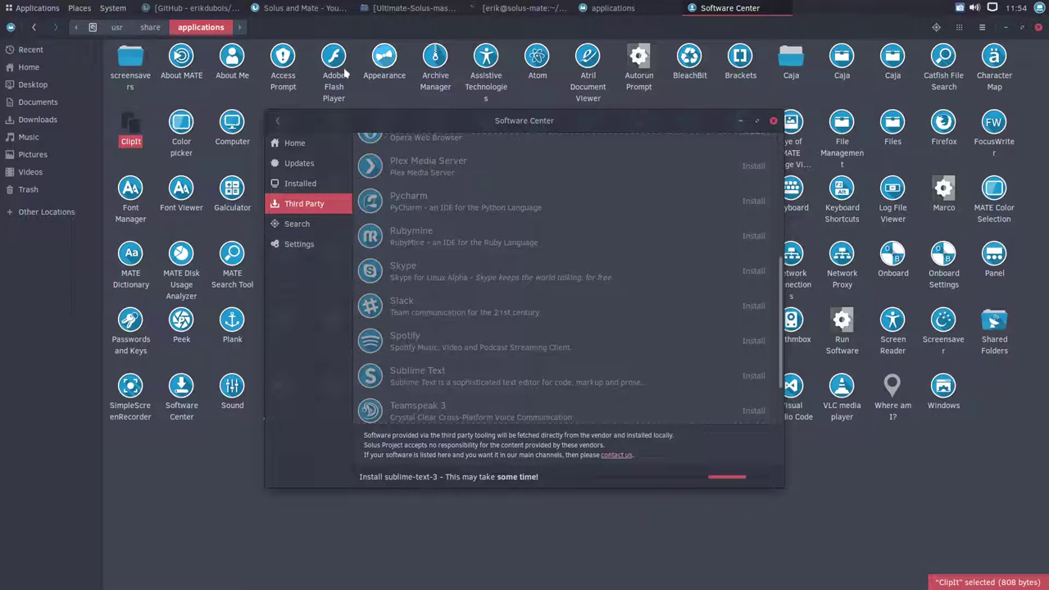
Step: Locate the install-third-party-software-v2.sh script in the Ultimate-Solus-master folder and return to the applications folder
{"action": "left_click", "coordinate": [393, 7]}
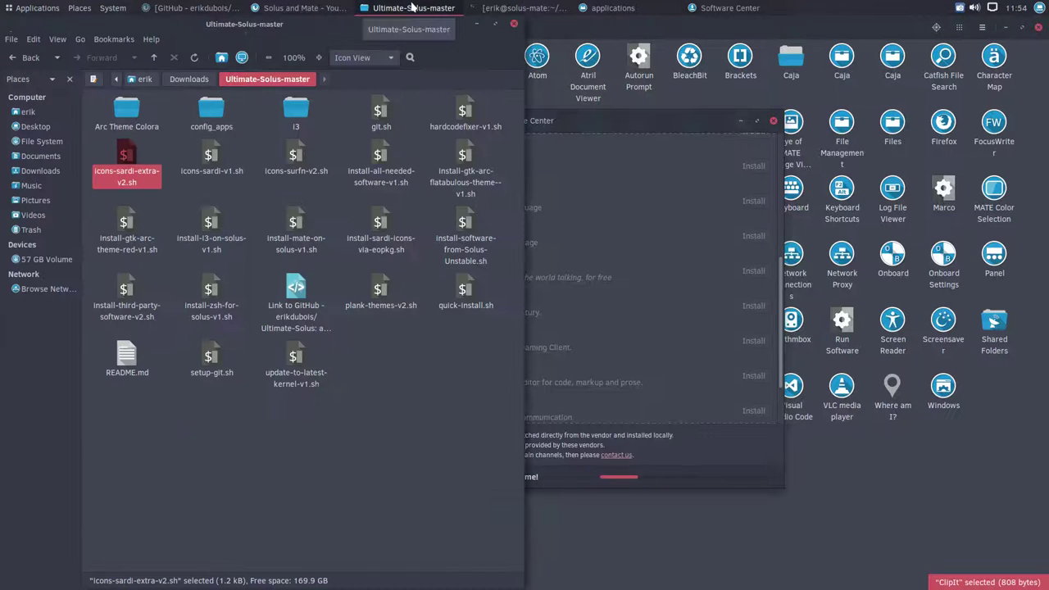
{"action": "left_click", "coordinate": [172, 205]}
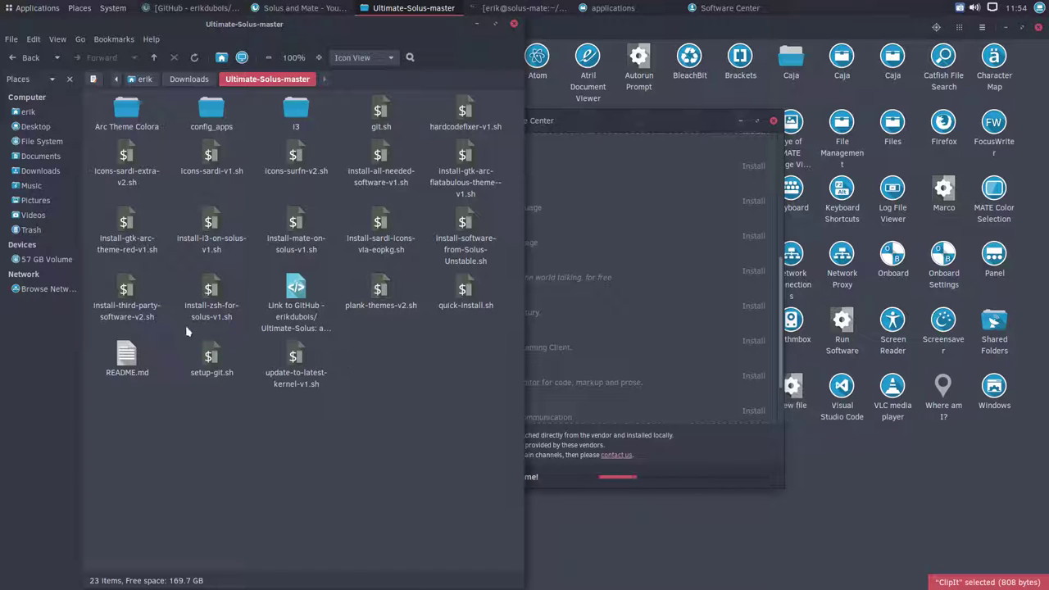
{"action": "left_click", "coordinate": [129, 285]}
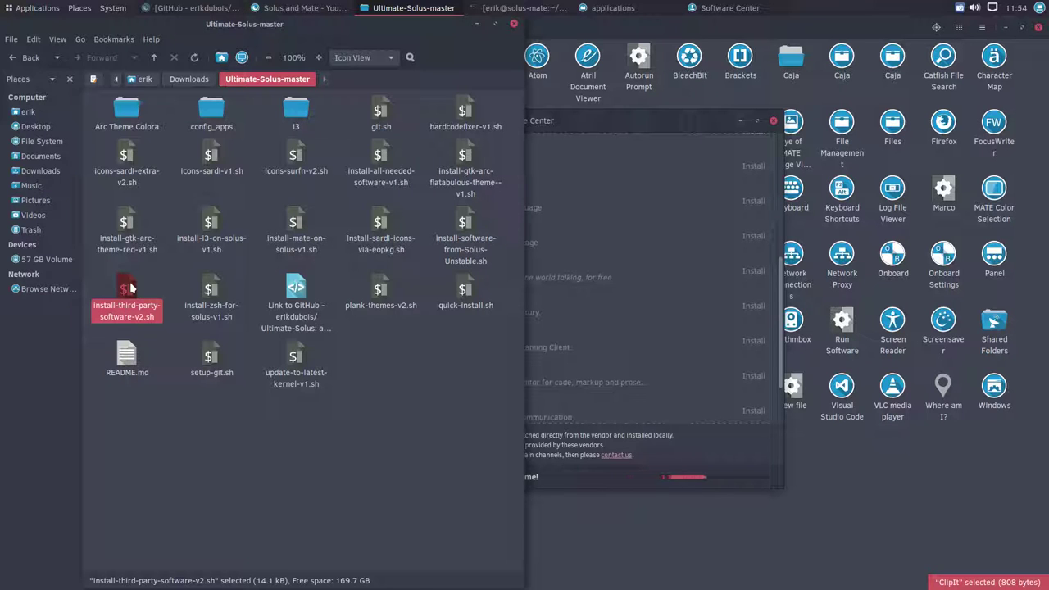
{"action": "left_click", "coordinate": [642, 123]}
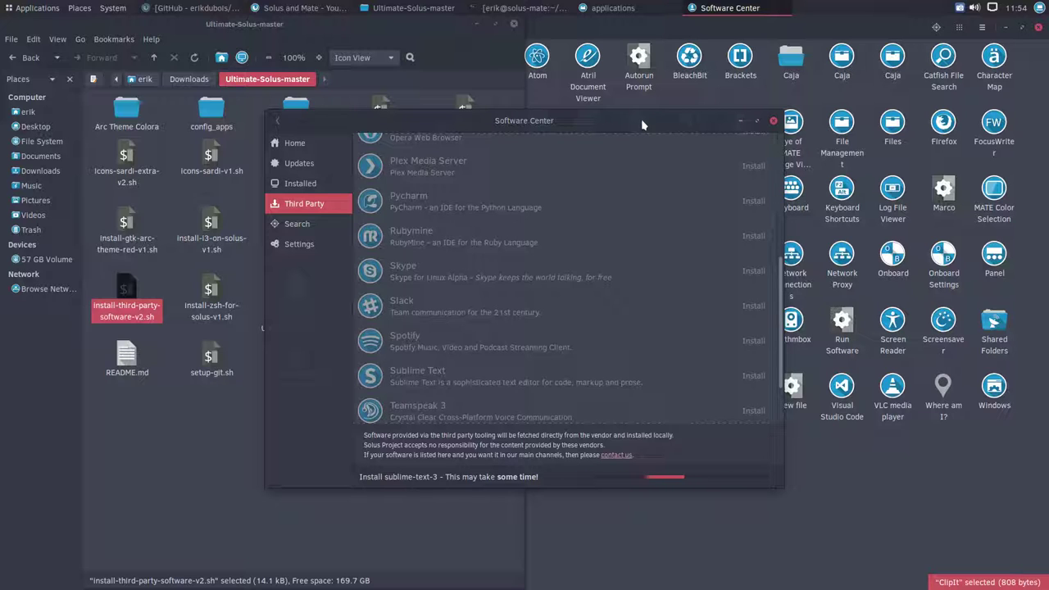
{"action": "left_click_drag", "start_coordinate": [707, 130], "coordinate": [448, 172]}
{"action": "left_click", "coordinate": [639, 434]}
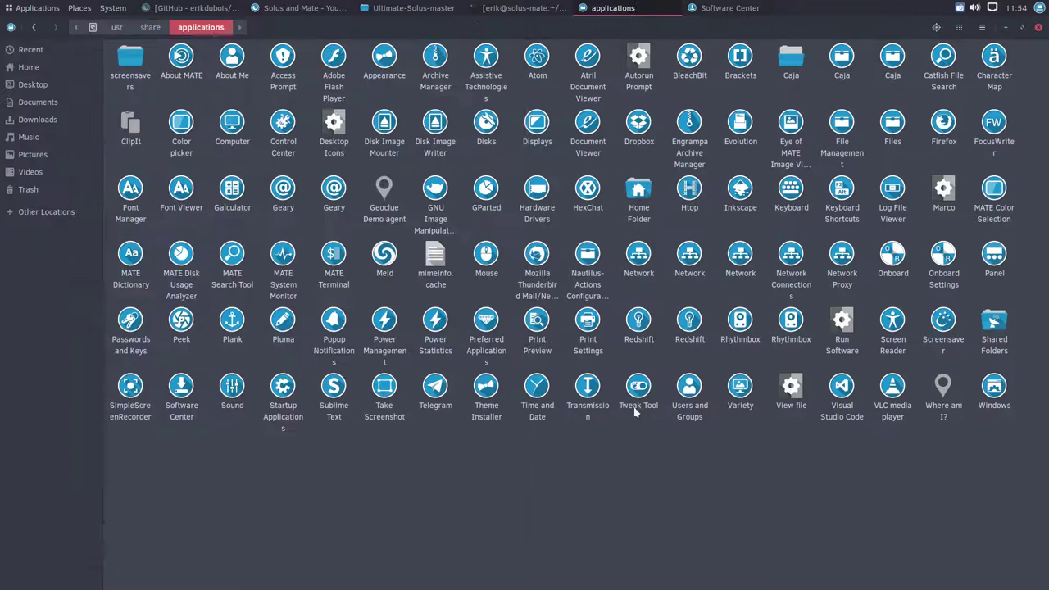
Step: Open the ClipIt launcher file with Sublime Text, maximize the editor and enlarge its text
{"action": "left_click", "coordinate": [130, 127]}
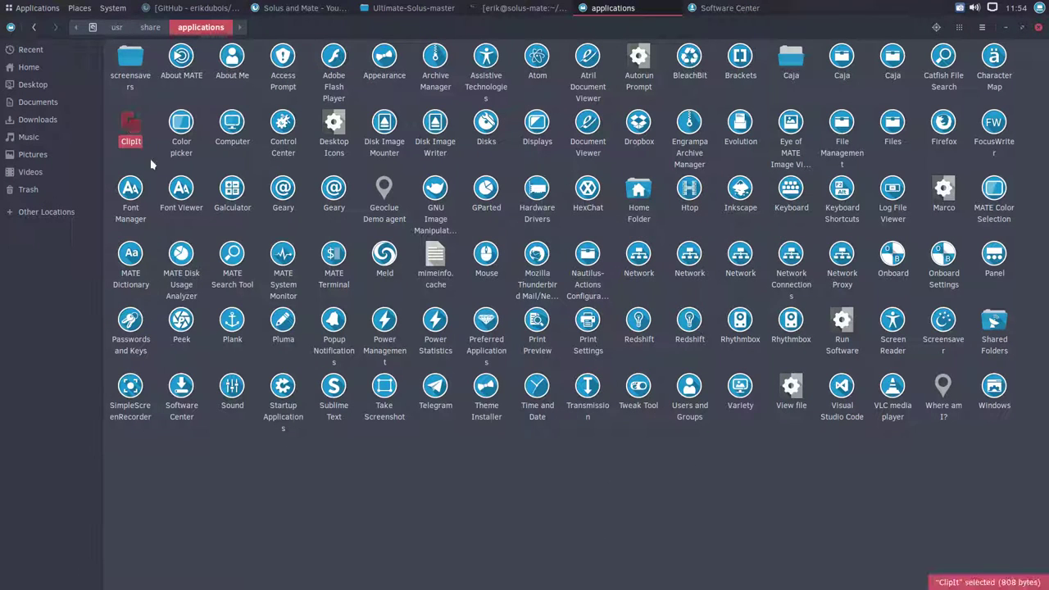
{"action": "right_click", "coordinate": [130, 127]}
{"action": "left_click", "coordinate": [203, 157]}
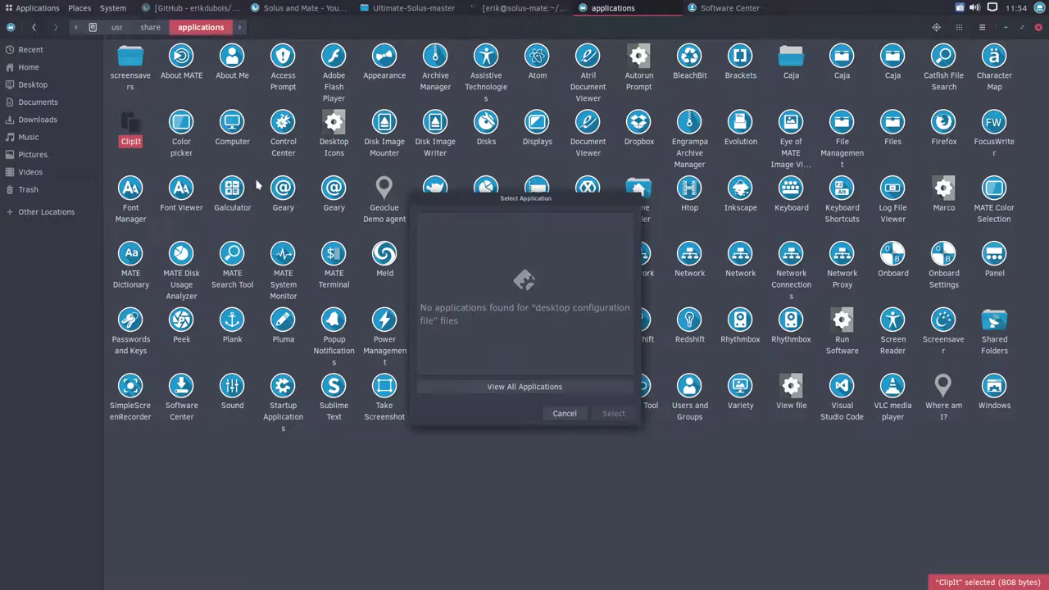
{"action": "left_click", "coordinate": [555, 386]}
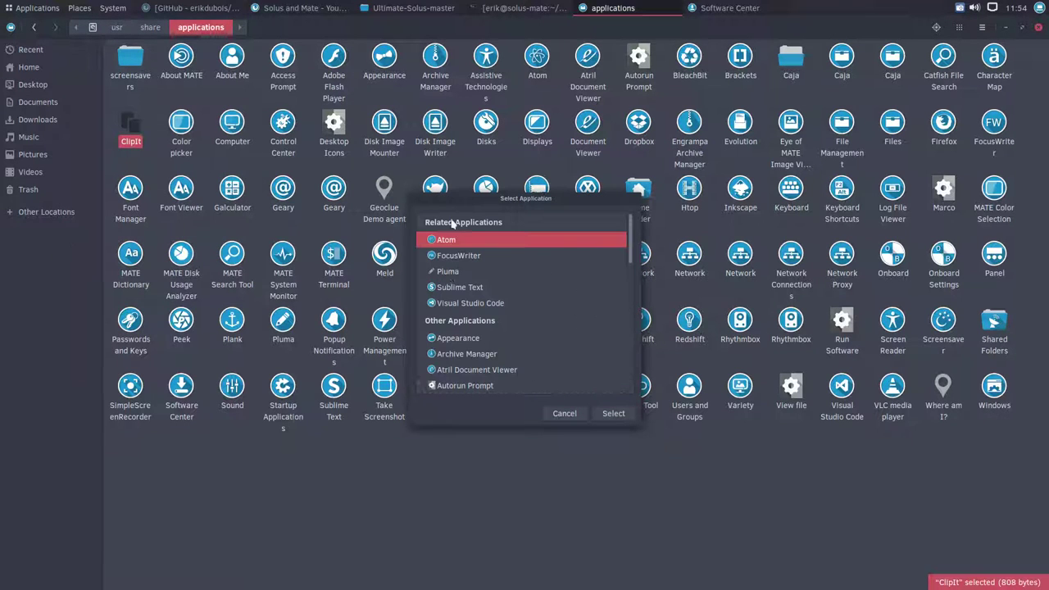
{"action": "left_click", "coordinate": [456, 290]}
{"action": "left_click", "coordinate": [623, 414]}
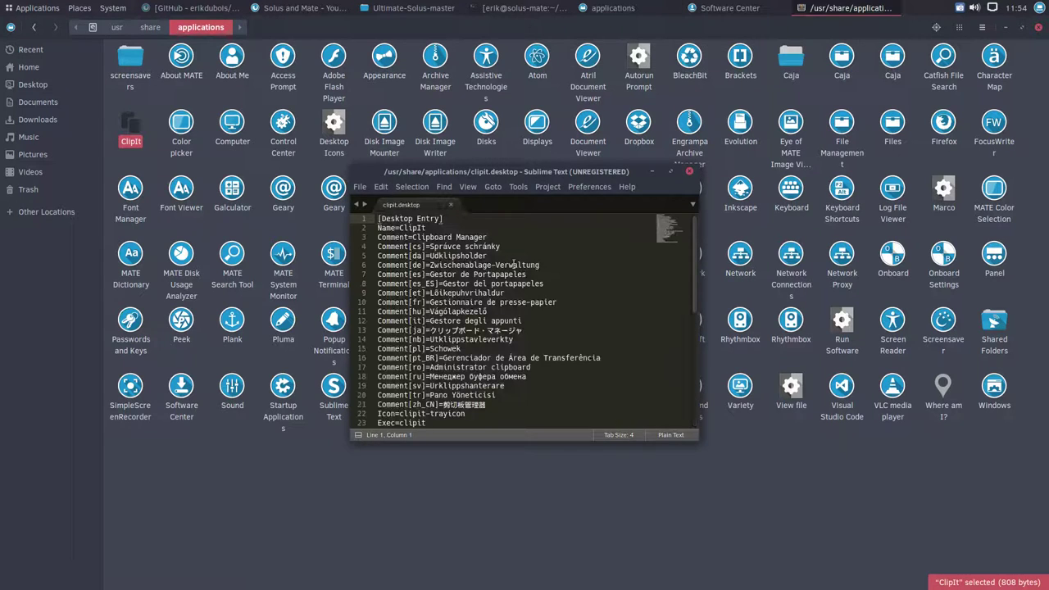
{"action": "double_click", "coordinate": [555, 174]}
{"action": "scroll", "coordinate": [460, 223], "scroll_direction": "up", "scroll_amount": 8, "text": "ctrl"}
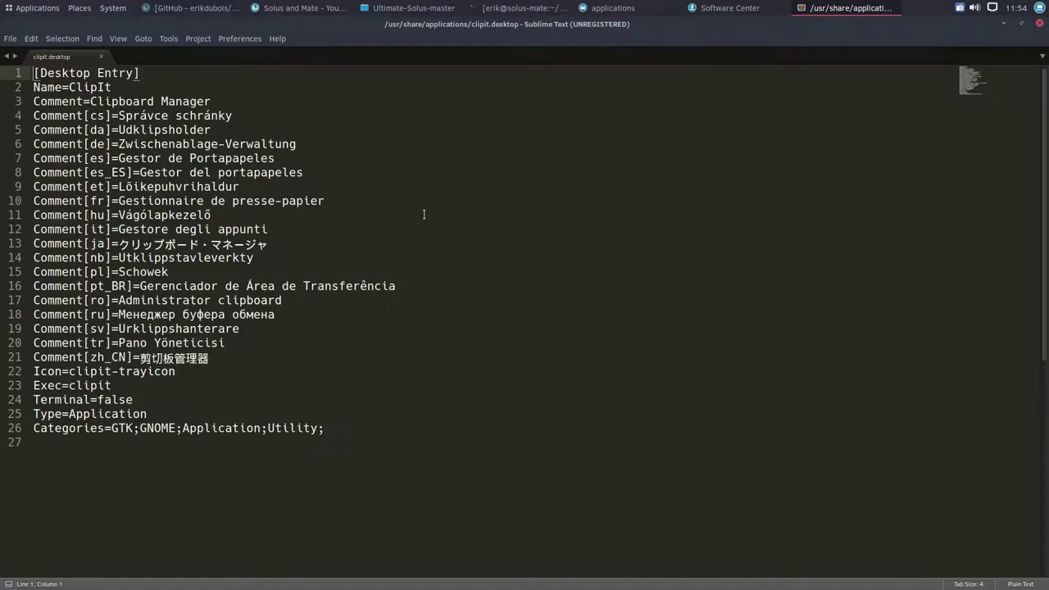
Step: Change the launcher's icon entry to Icon=clipit, save the file by authenticating with the account password, and close the editor
{"action": "scroll", "coordinate": [131, 271], "scroll_direction": "down", "scroll_amount": 4}
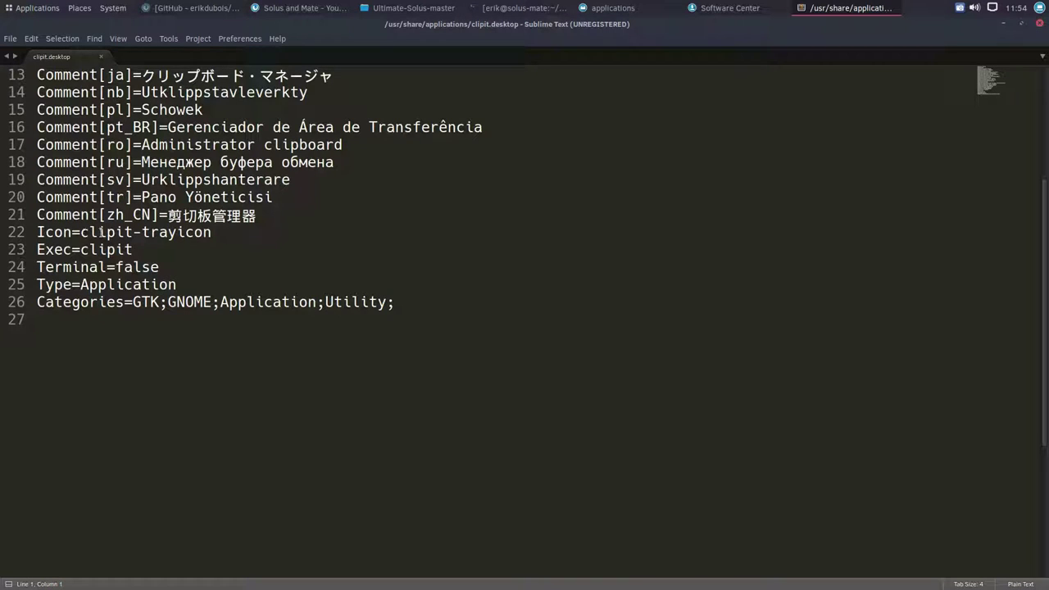
{"action": "left_click_drag", "start_coordinate": [131, 233], "coordinate": [255, 240]}
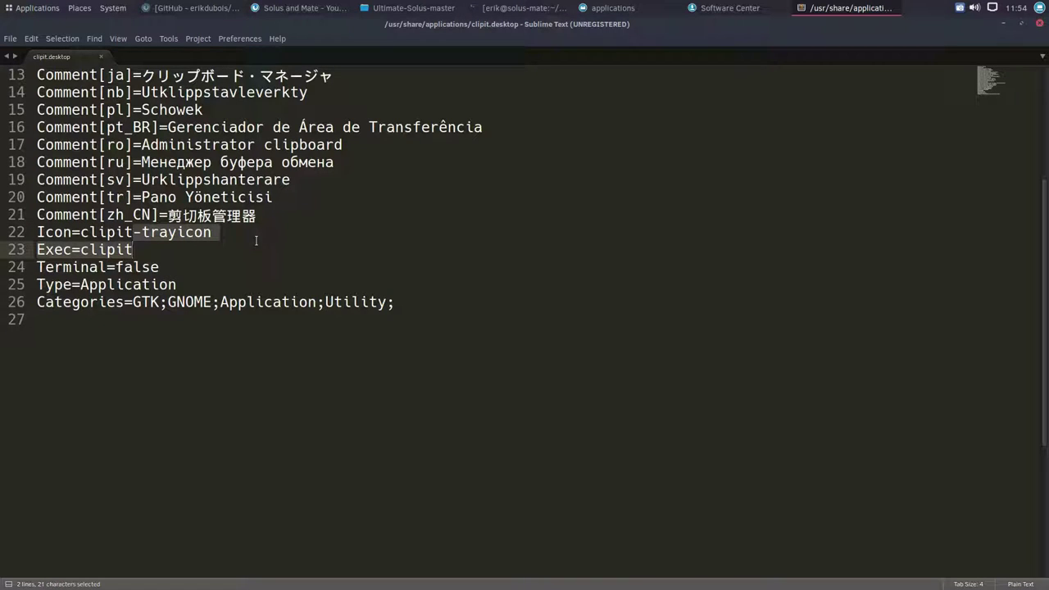
{"action": "left_click", "coordinate": [245, 242]}
{"action": "left_click_drag", "start_coordinate": [132, 232], "coordinate": [248, 232]}
{"action": "key", "text": "BackSpace"}
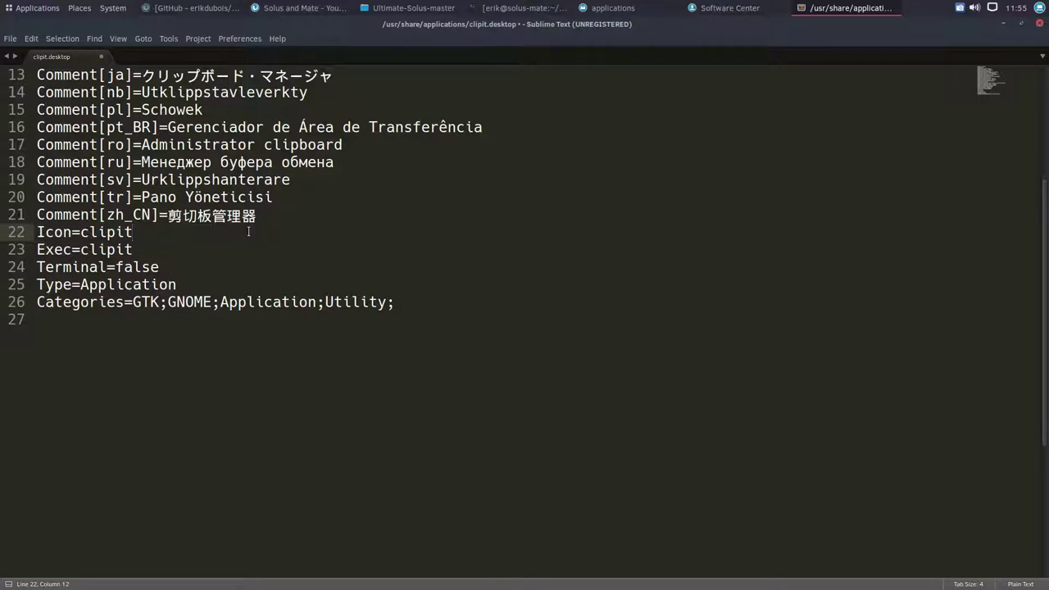
{"action": "key", "text": "ctrl+s"}
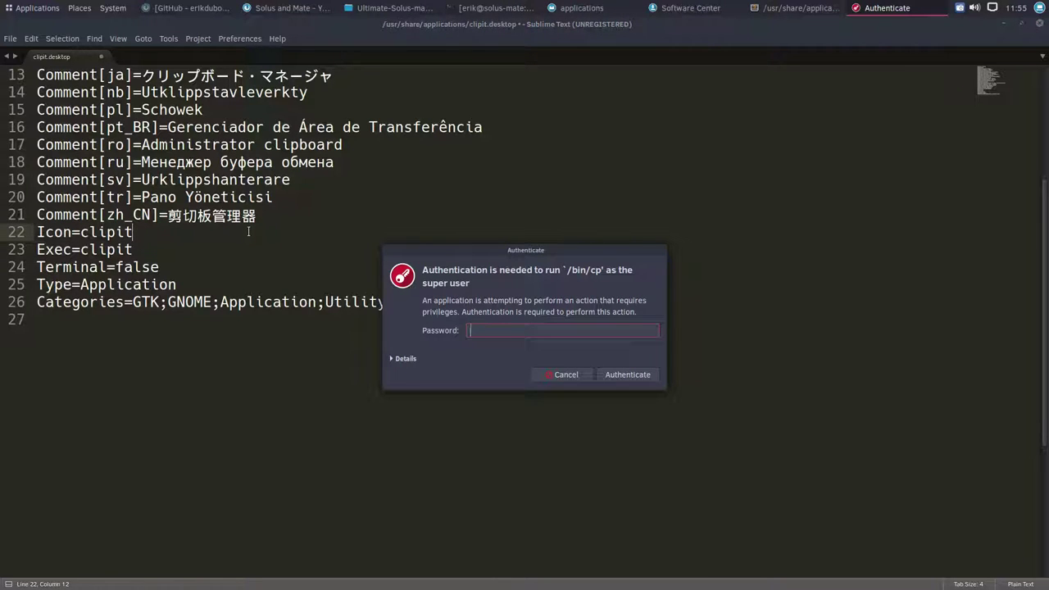
{"action": "key", "text": "Return"}
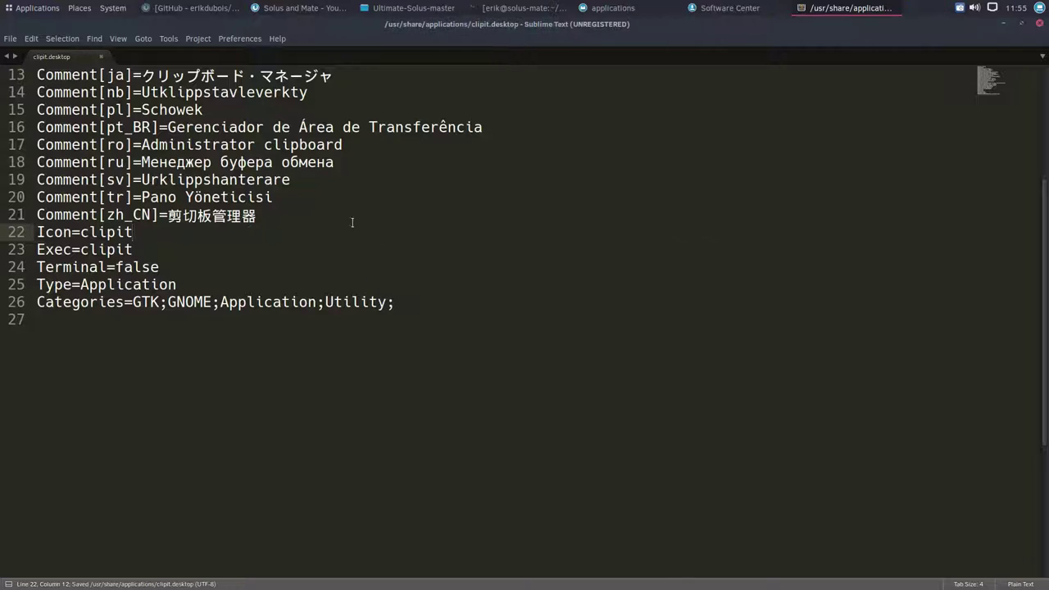
{"action": "left_click", "coordinate": [1037, 25]}
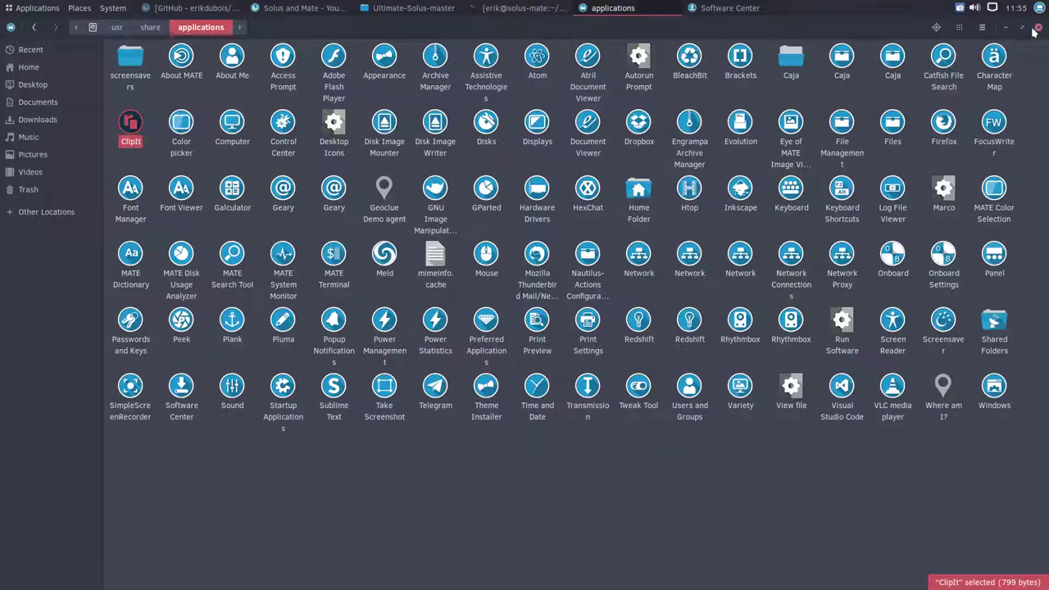
Step: Launch ClipIt and view its clipboard history from the system tray
{"action": "double_click", "coordinate": [131, 125]}
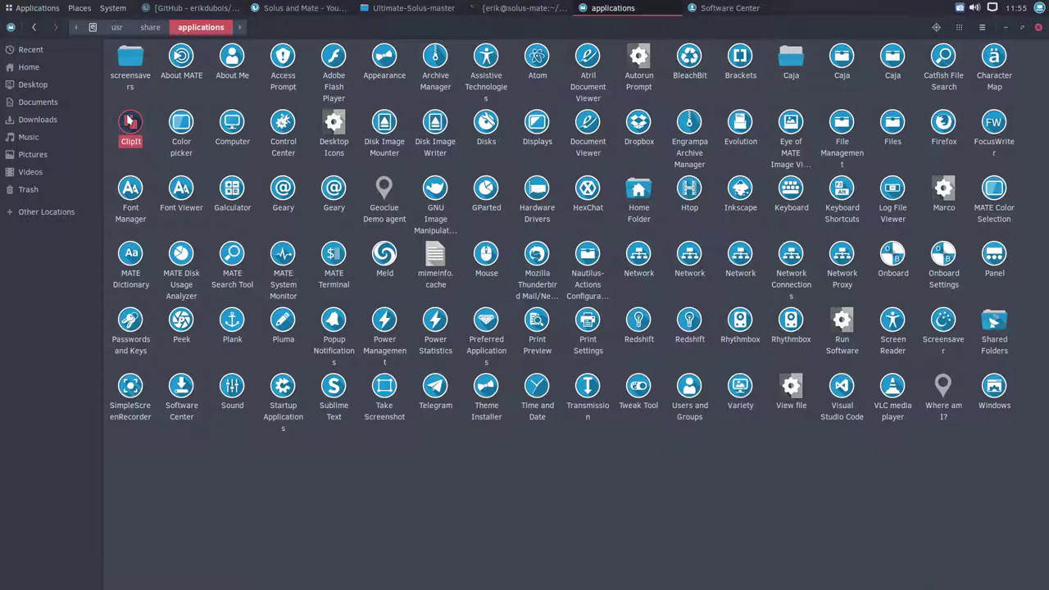
{"action": "left_click", "coordinate": [589, 330]}
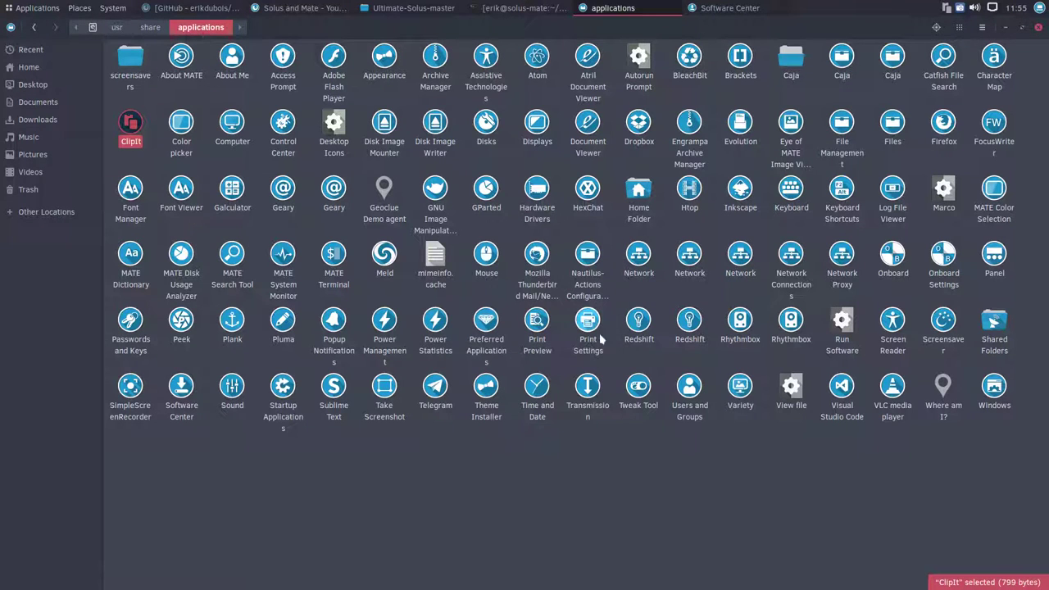
{"action": "left_click", "coordinate": [946, 8]}
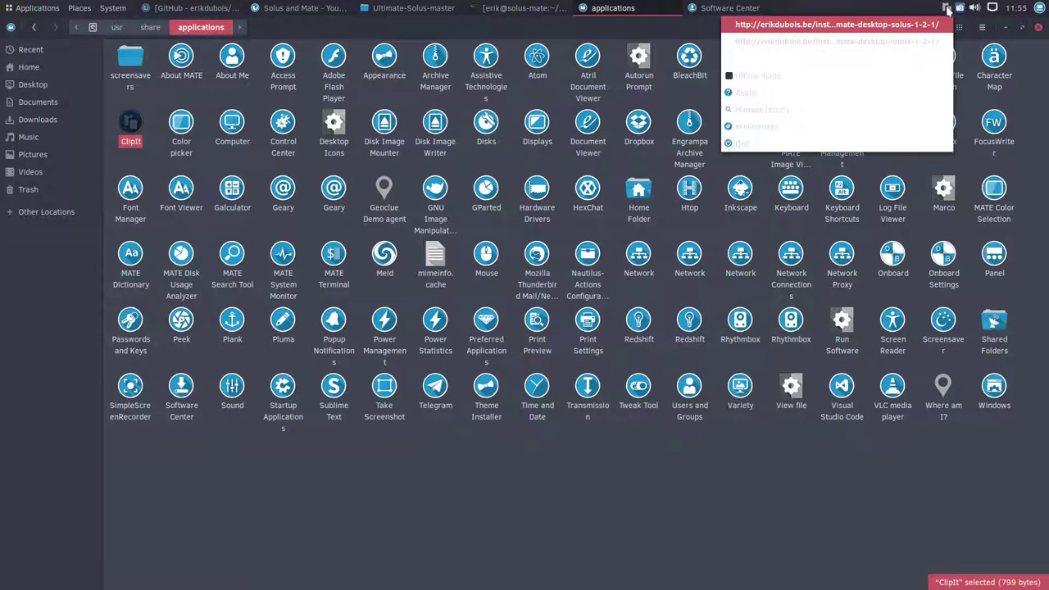
{"action": "left_click", "coordinate": [946, 10]}
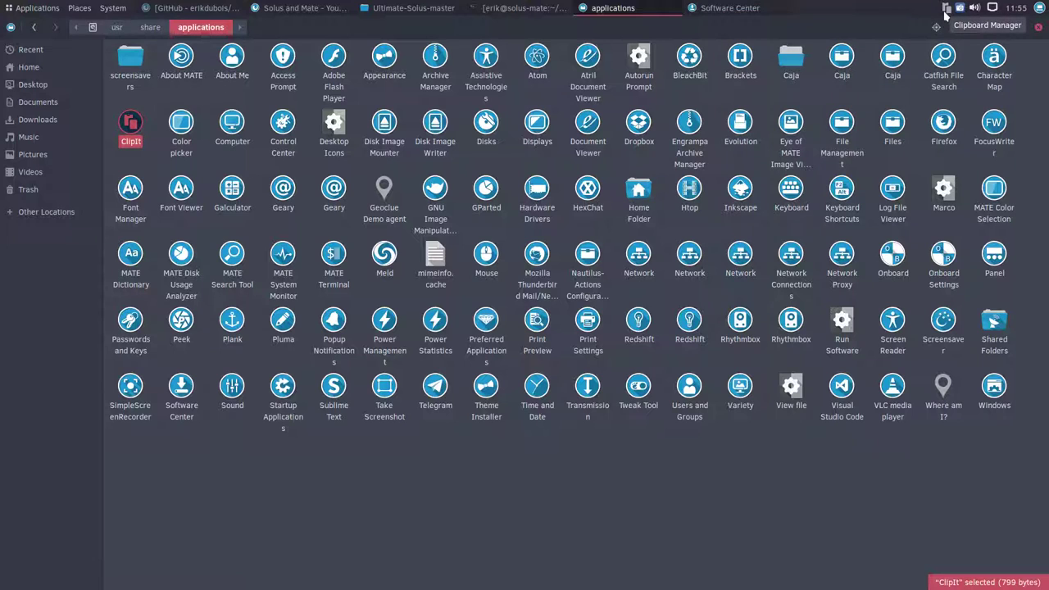
{"action": "left_click", "coordinate": [946, 10]}
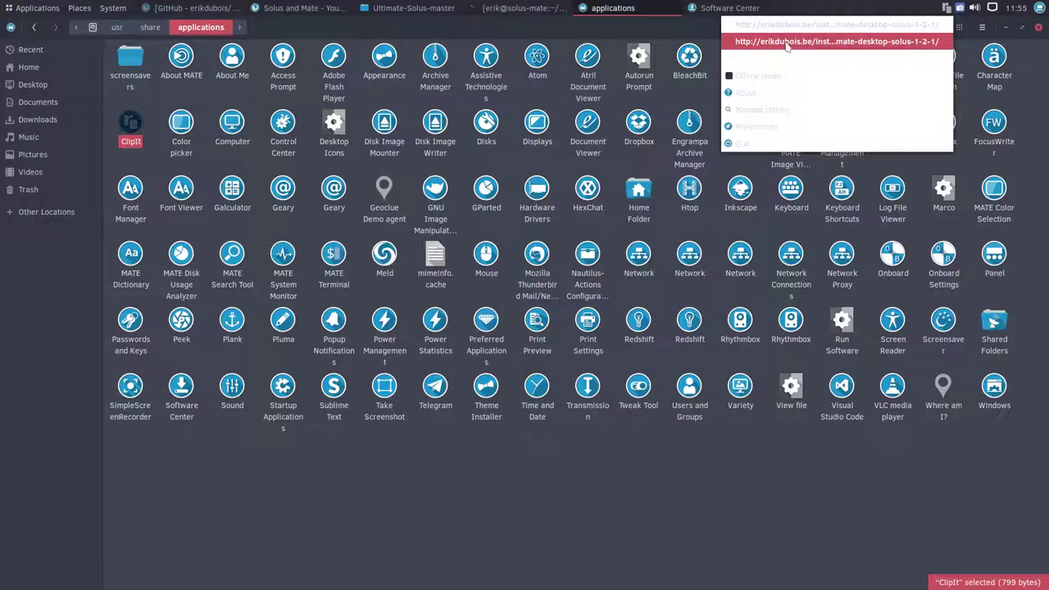
{"action": "left_click", "coordinate": [449, 33]}
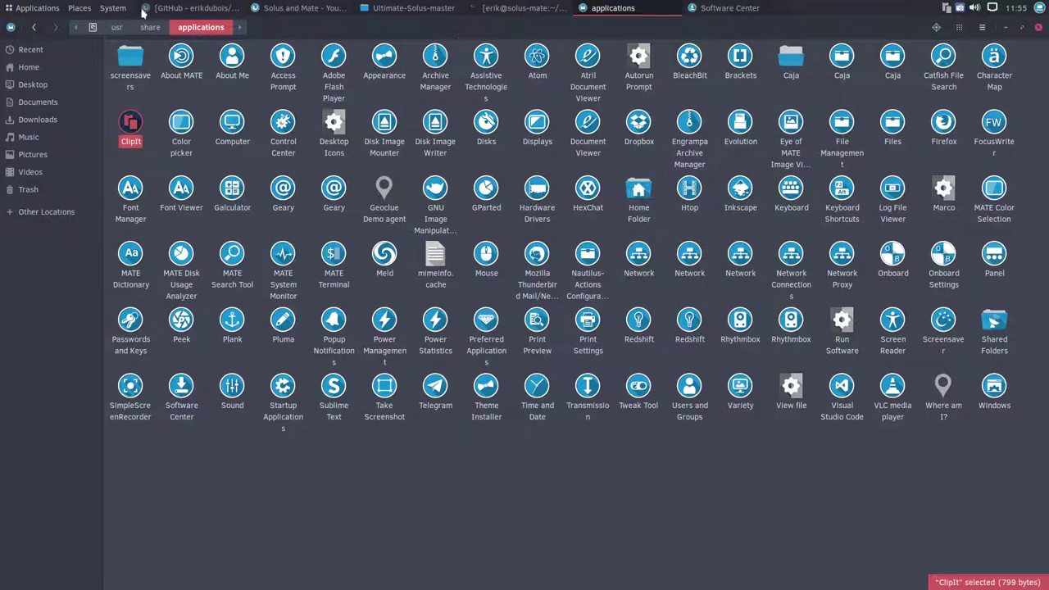
Step: Examine ClipIt's icon among the accessories and look over the other application categories
{"action": "left_click", "coordinate": [38, 8]}
{"action": "mouse_move", "coordinate": [40, 24]}
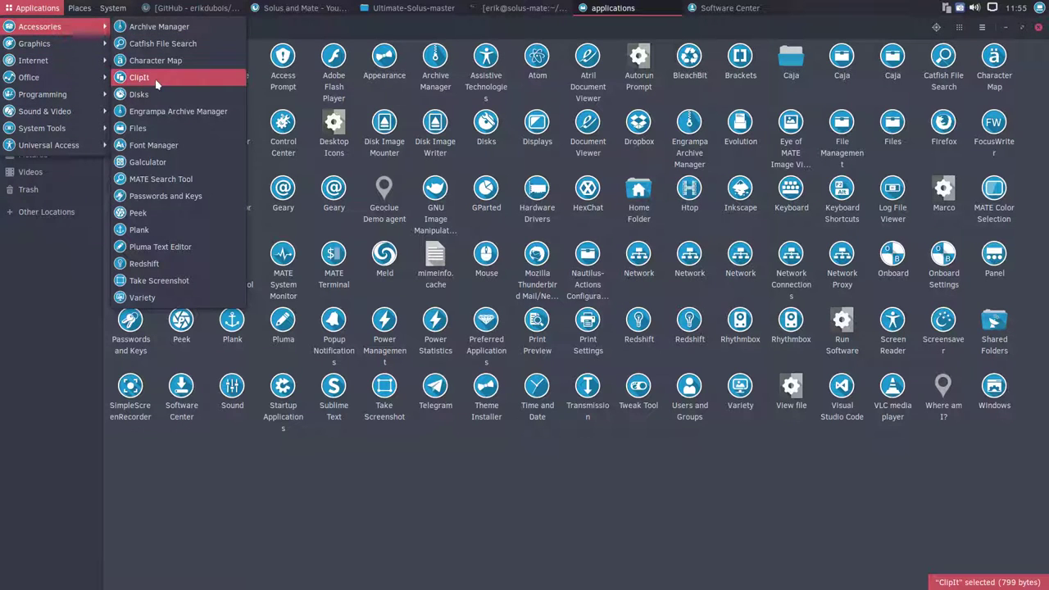
{"action": "mouse_move", "coordinate": [65, 51]}
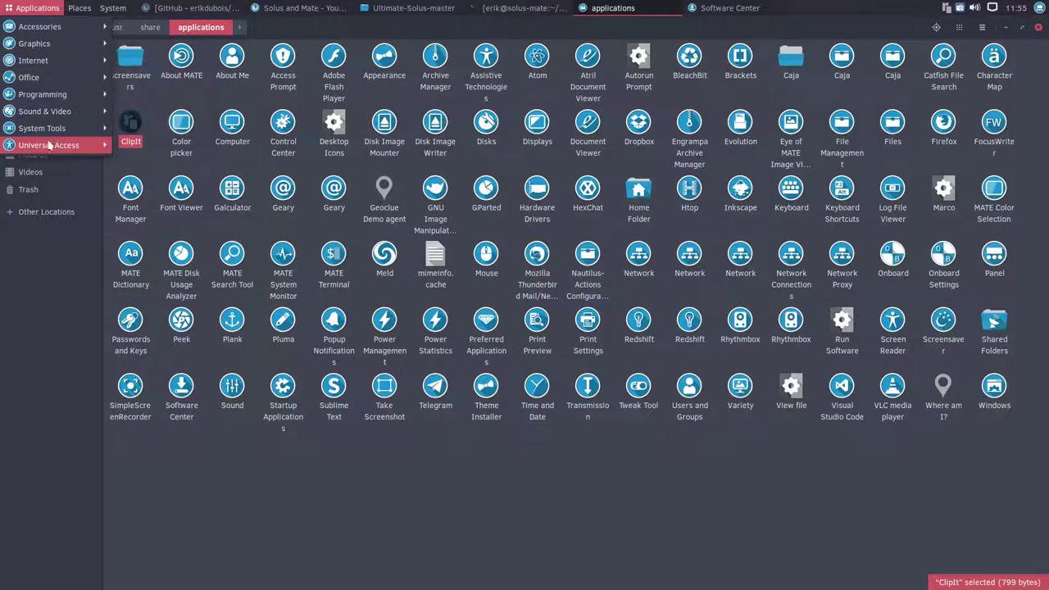
{"action": "mouse_move", "coordinate": [49, 148]}
{"action": "left_click", "coordinate": [233, 501]}
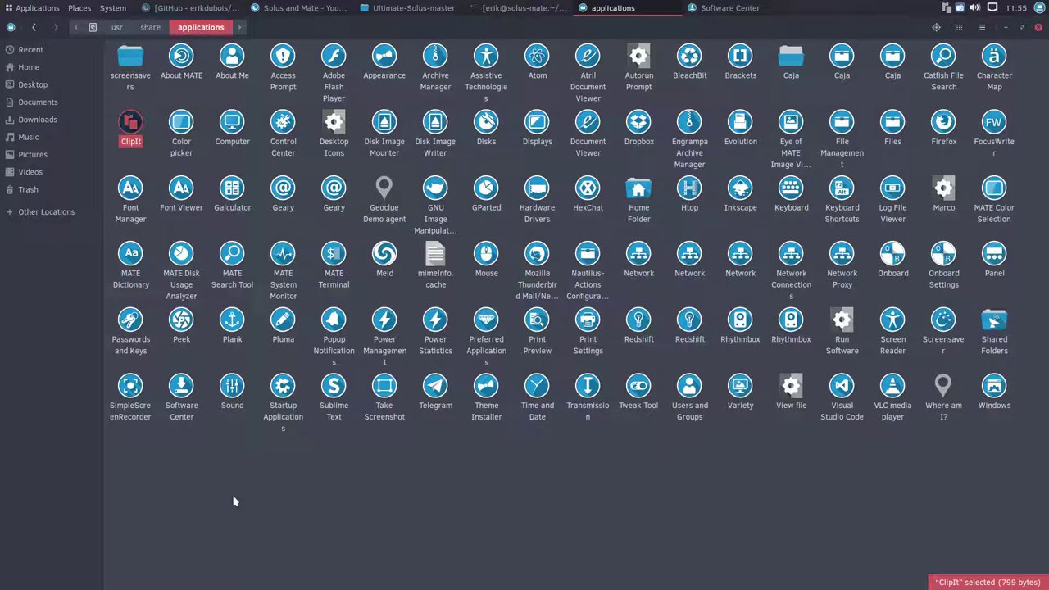
Step: Customize the desktop theme in the appearance preferences to use the Sardi Mono Numix icons
{"action": "left_click", "coordinate": [113, 8]}
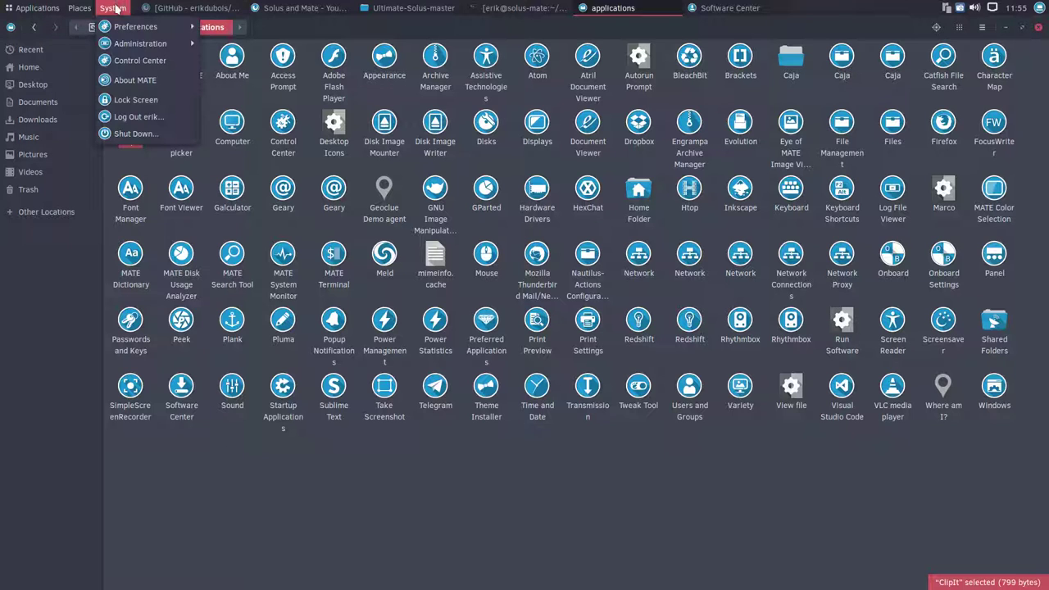
{"action": "mouse_move", "coordinate": [164, 49]}
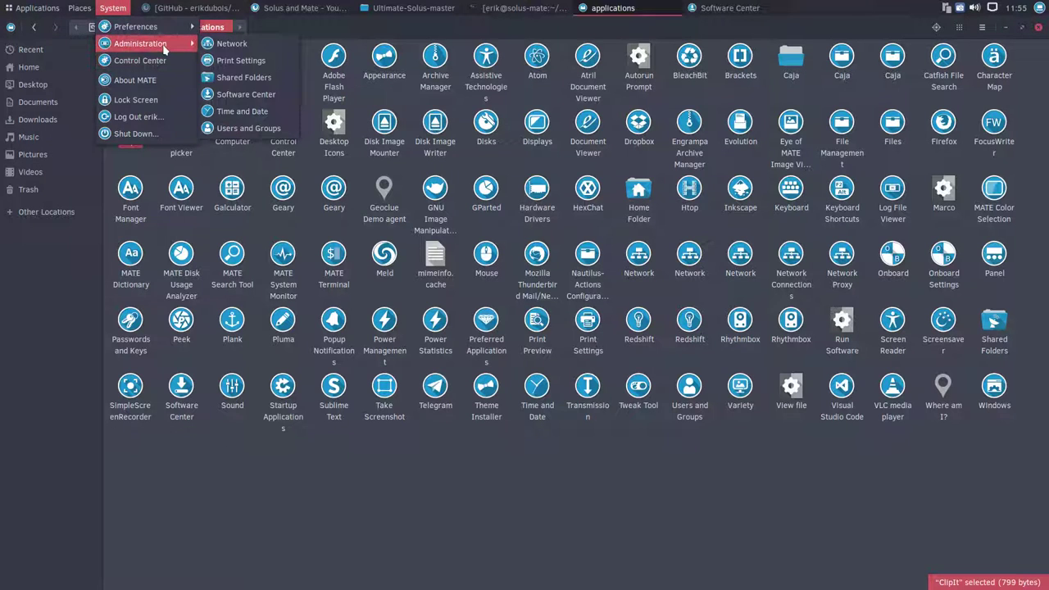
{"action": "mouse_move", "coordinate": [148, 26]}
{"action": "mouse_move", "coordinate": [251, 63]}
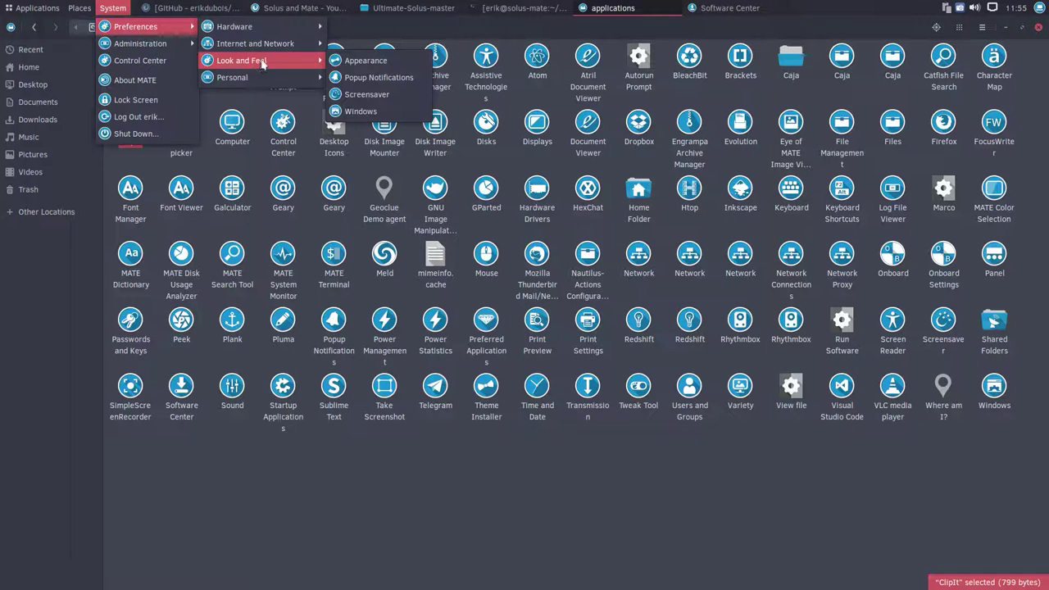
{"action": "left_click", "coordinate": [345, 62]}
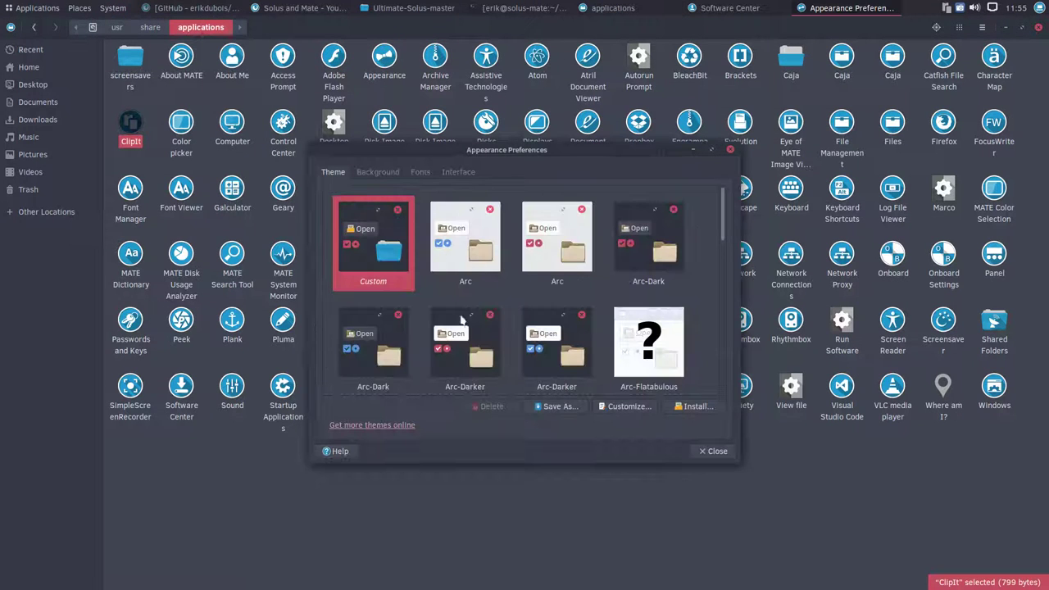
{"action": "left_click", "coordinate": [624, 407]}
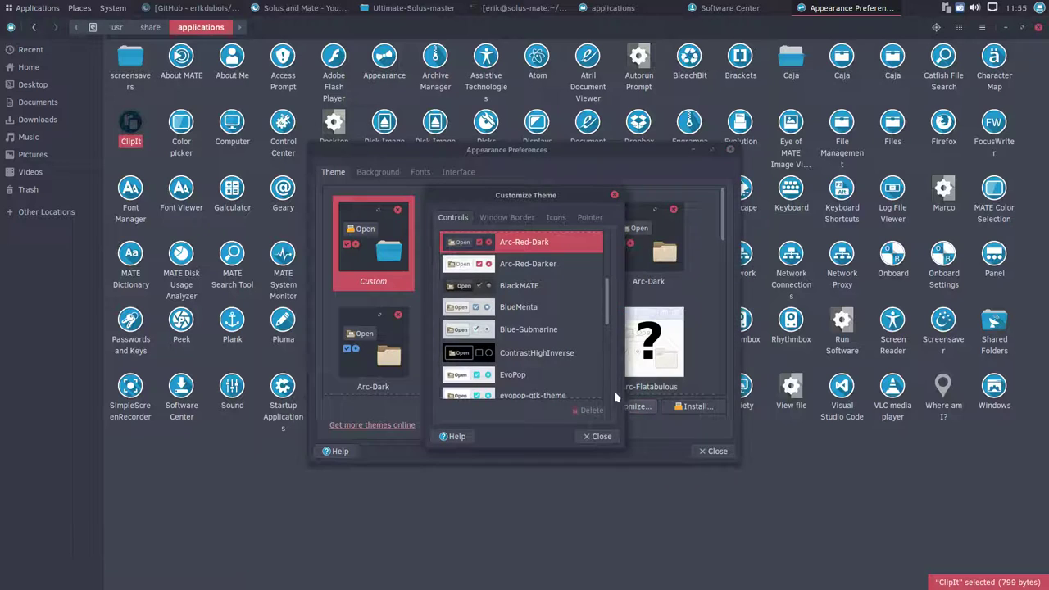
{"action": "left_click", "coordinate": [555, 217]}
{"action": "scroll", "coordinate": [539, 307], "scroll_direction": "down", "scroll_amount": 3}
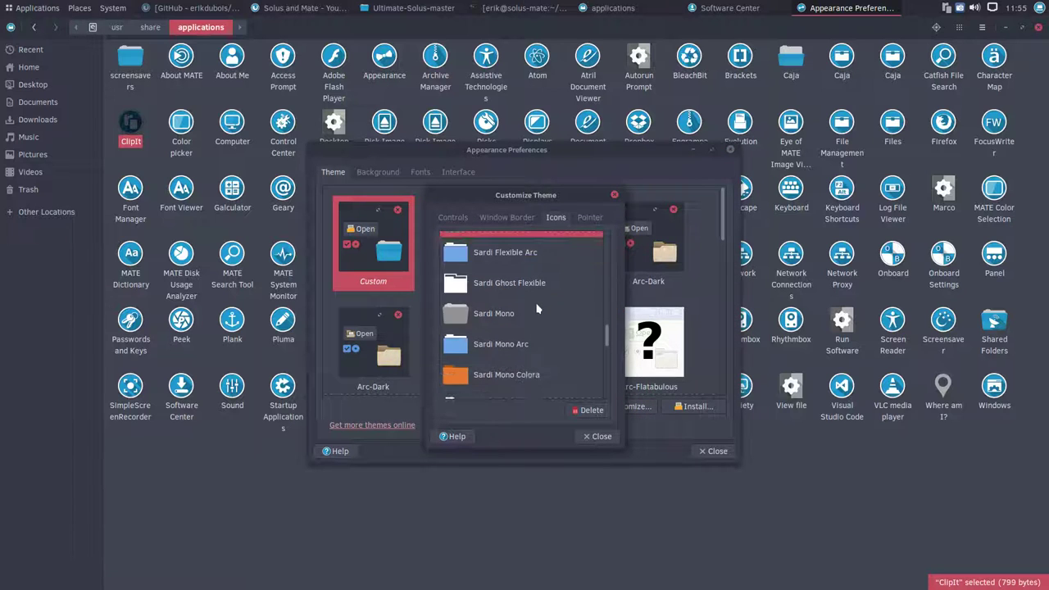
{"action": "left_click", "coordinate": [483, 366]}
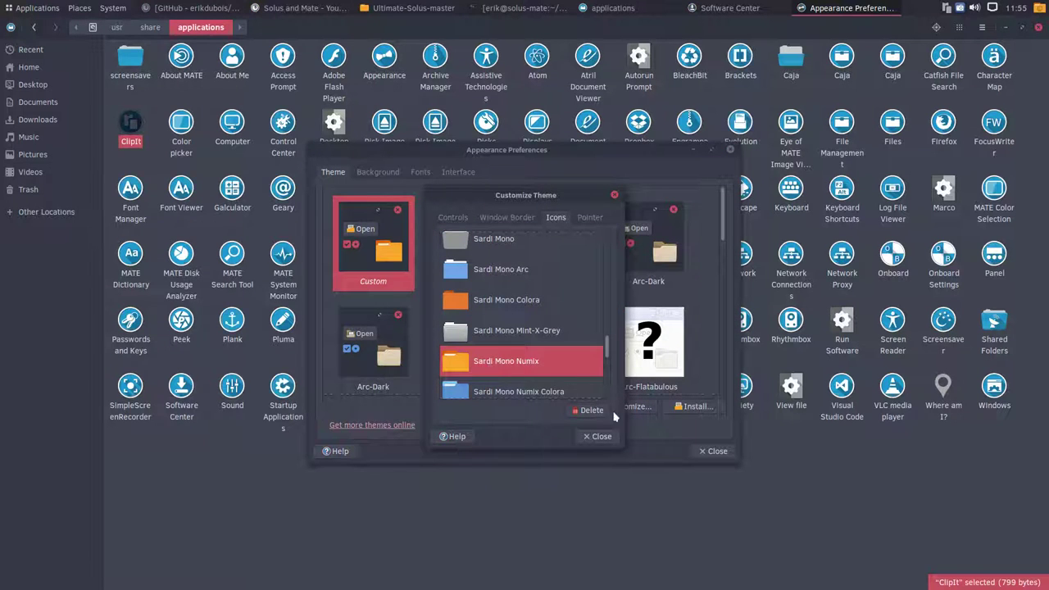
{"action": "left_click", "coordinate": [600, 436]}
{"action": "left_click", "coordinate": [711, 451]}
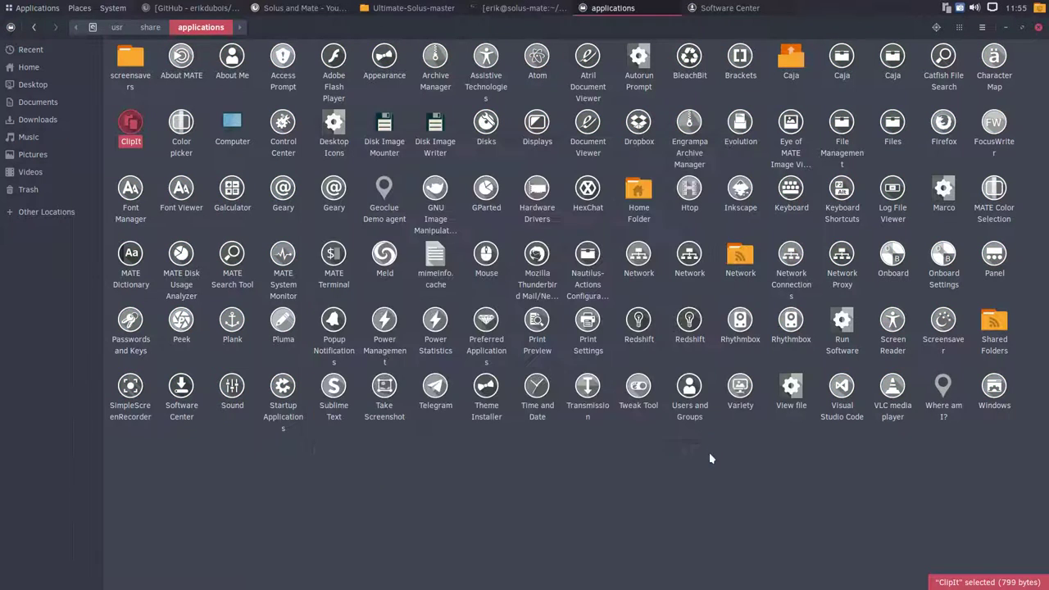
{"action": "left_click", "coordinate": [604, 484]}
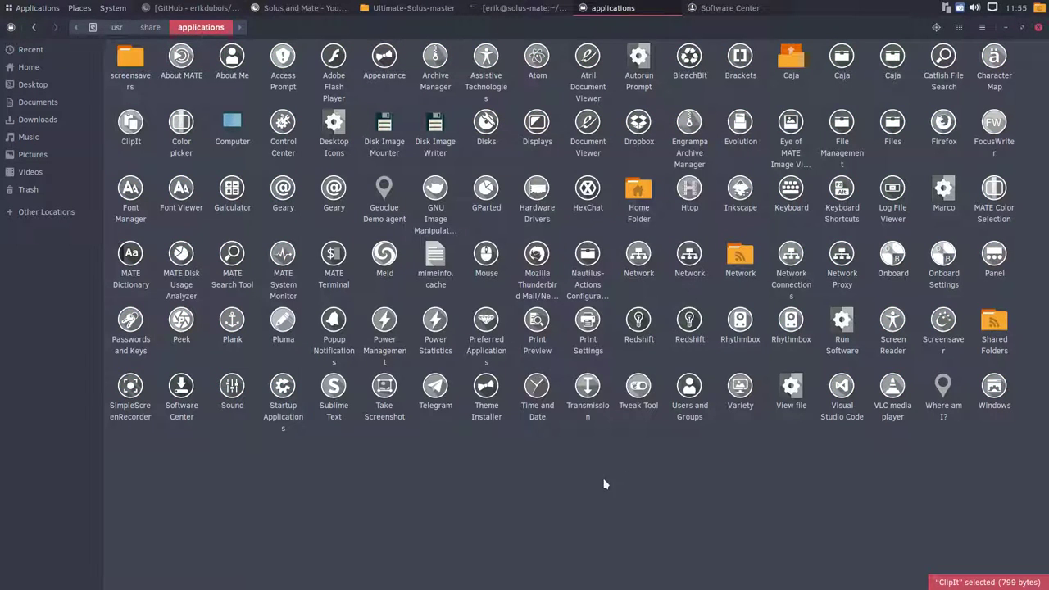
Step: Open the home folder in a new file window, view its Sardi folder icons, and close it
{"action": "left_click", "coordinate": [37, 8]}
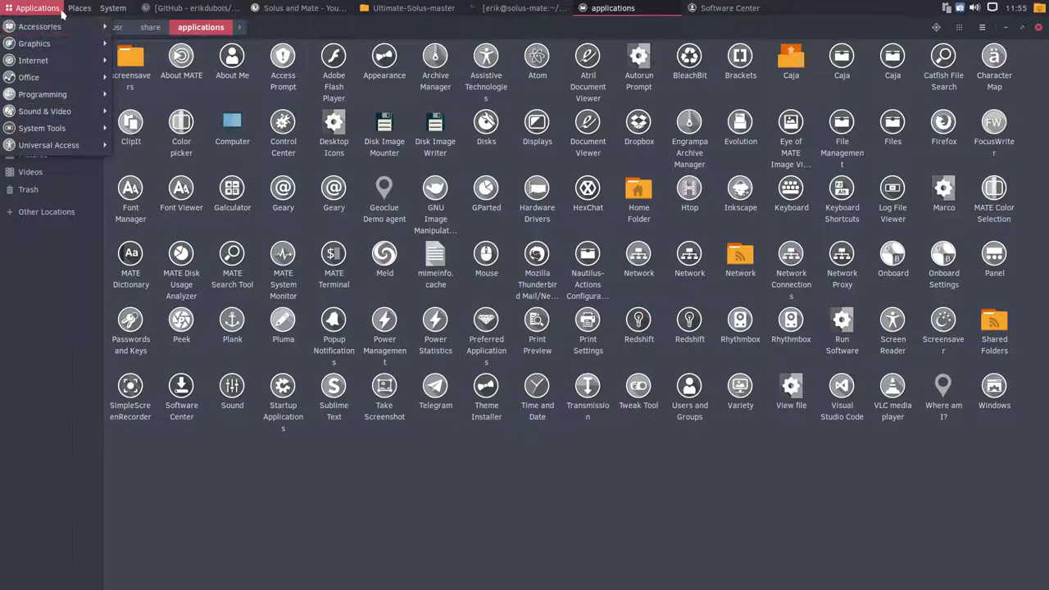
{"action": "mouse_move", "coordinate": [80, 8]}
{"action": "left_click", "coordinate": [102, 26]}
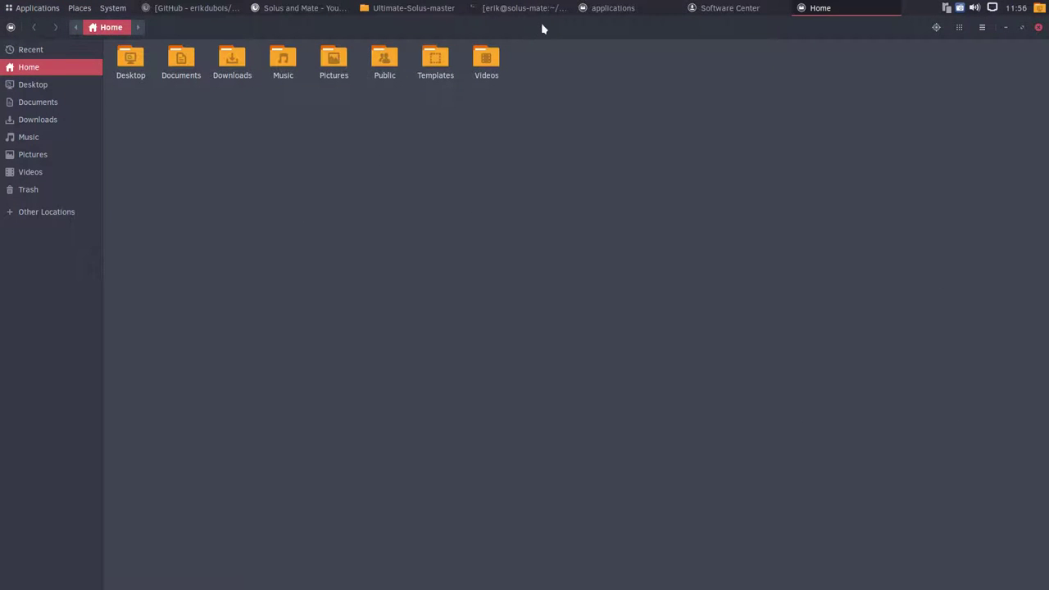
{"action": "left_click_drag", "start_coordinate": [541, 28], "coordinate": [530, 186]}
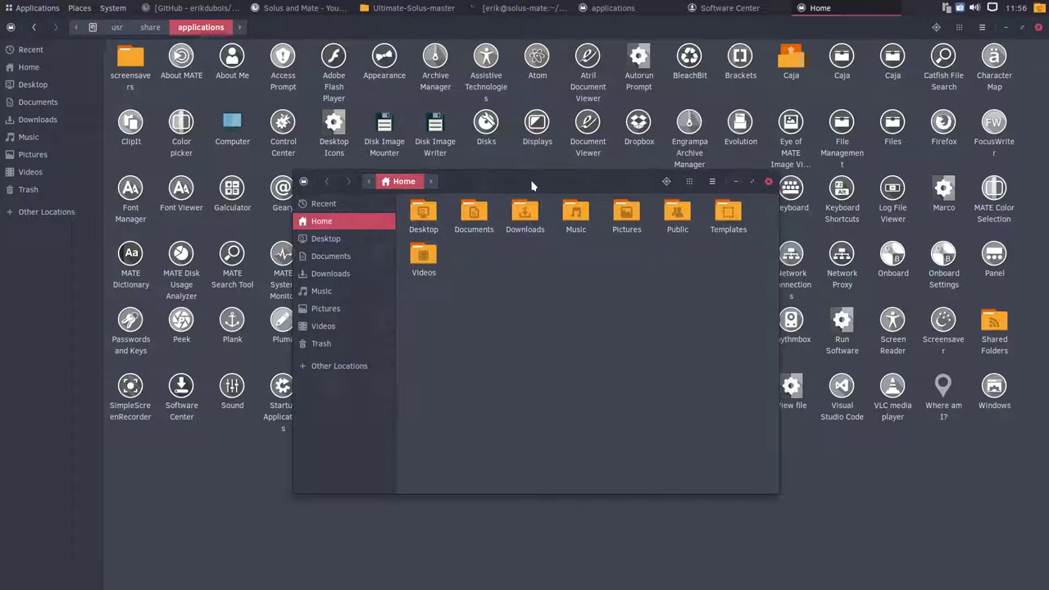
{"action": "left_click", "coordinate": [768, 182]}
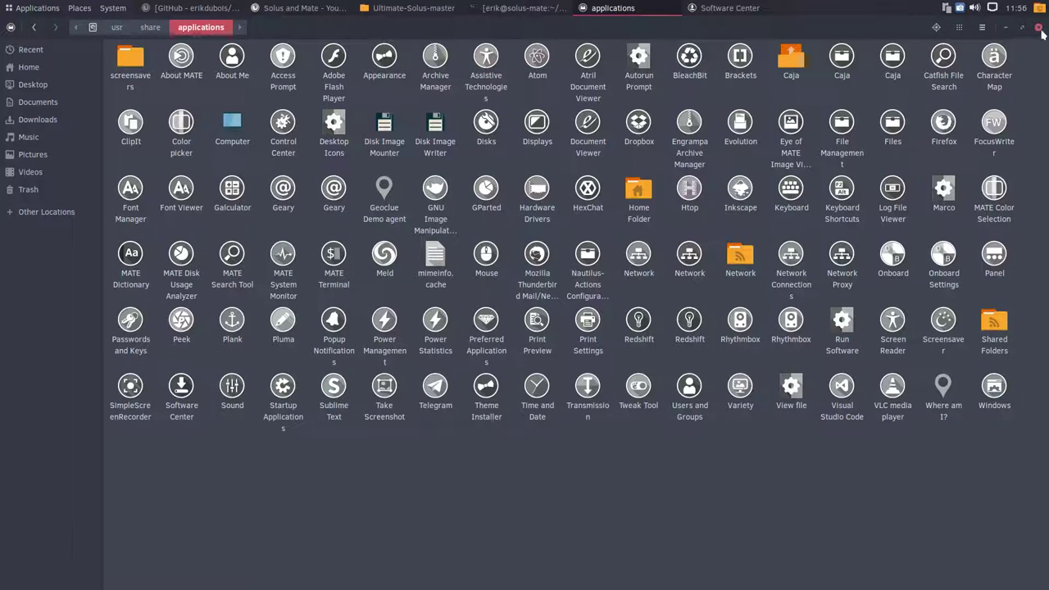
Step: Customize the desktop theme in the appearance preferences to use the Surfn EvoPop icons, and close the preferences
{"action": "left_click", "coordinate": [93, 8]}
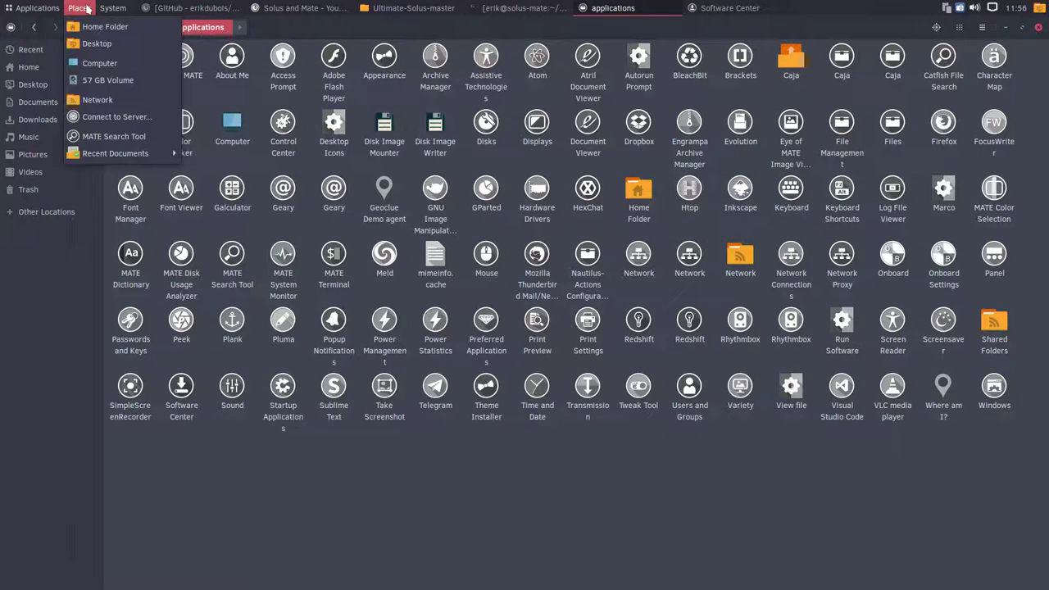
{"action": "mouse_move", "coordinate": [113, 8]}
{"action": "mouse_move", "coordinate": [141, 43]}
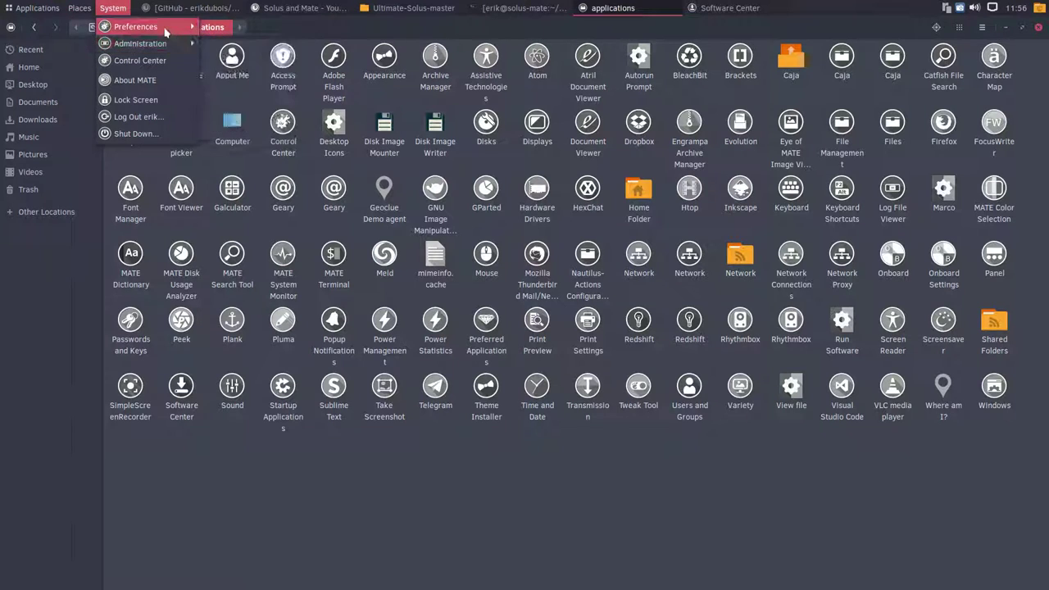
{"action": "mouse_move", "coordinate": [306, 65]}
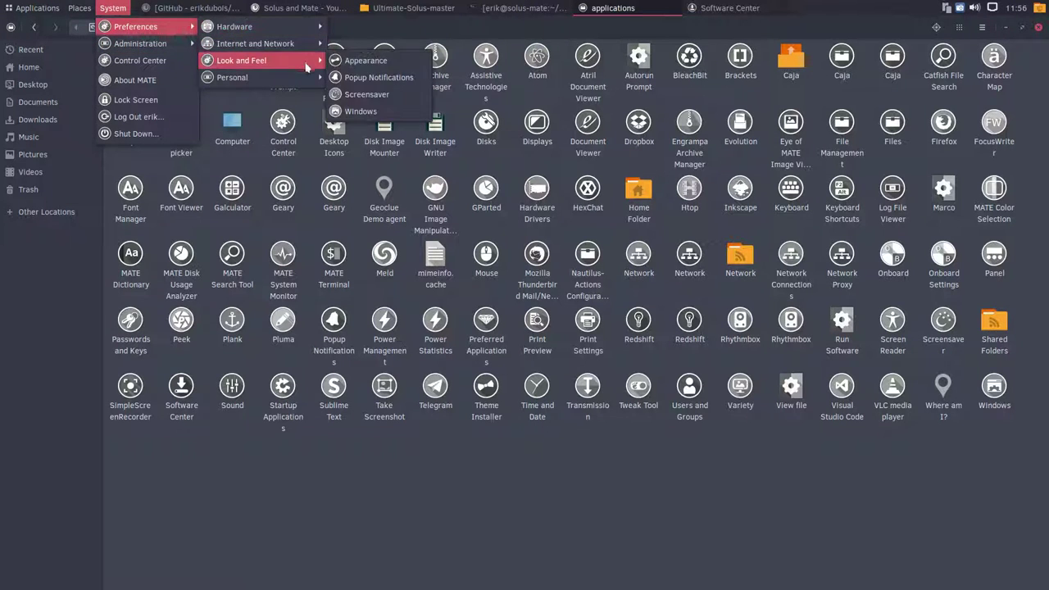
{"action": "left_click", "coordinate": [354, 61]}
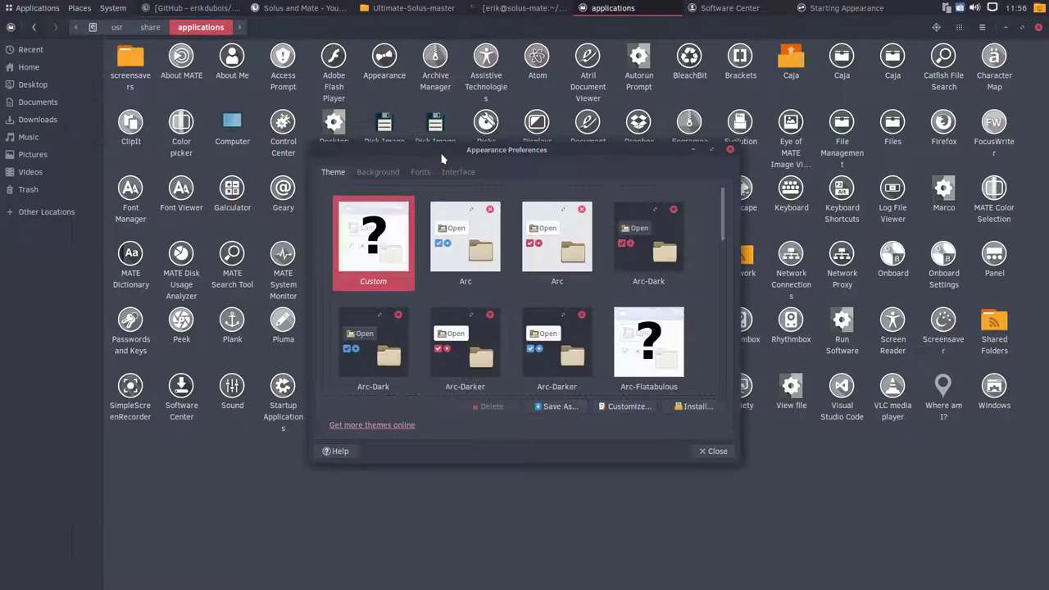
{"action": "left_click", "coordinate": [629, 407]}
{"action": "left_click", "coordinate": [555, 217]}
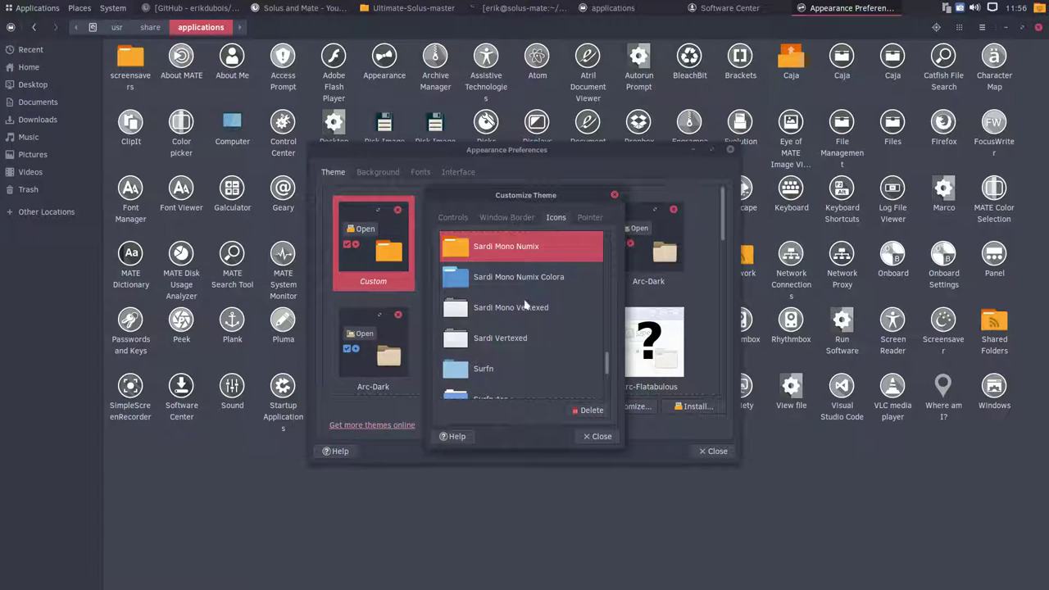
{"action": "scroll", "coordinate": [527, 311], "scroll_direction": "up", "scroll_amount": 2}
{"action": "left_click", "coordinate": [508, 323]}
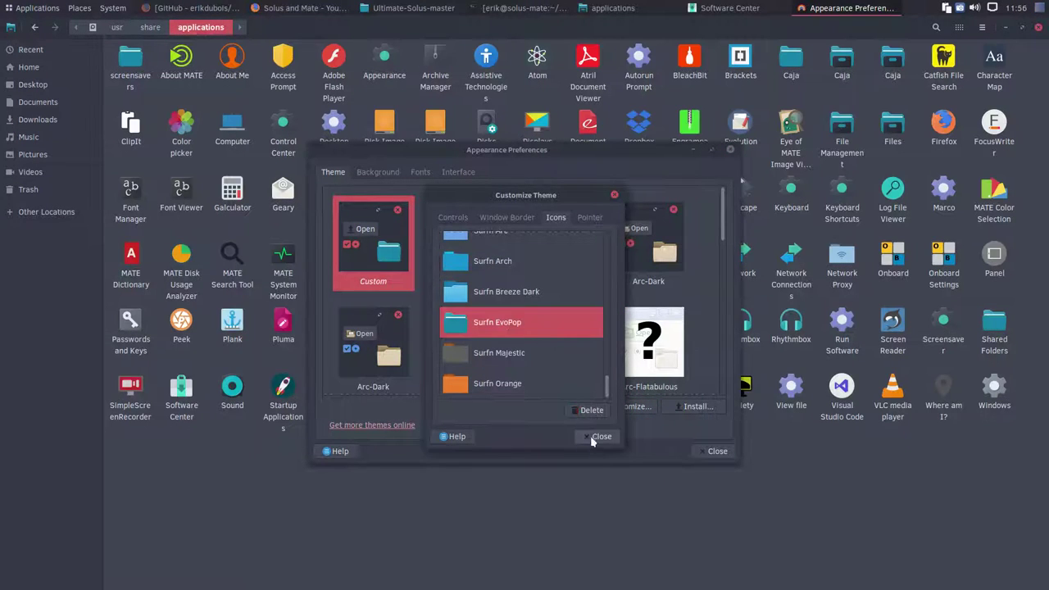
{"action": "left_click", "coordinate": [598, 437]}
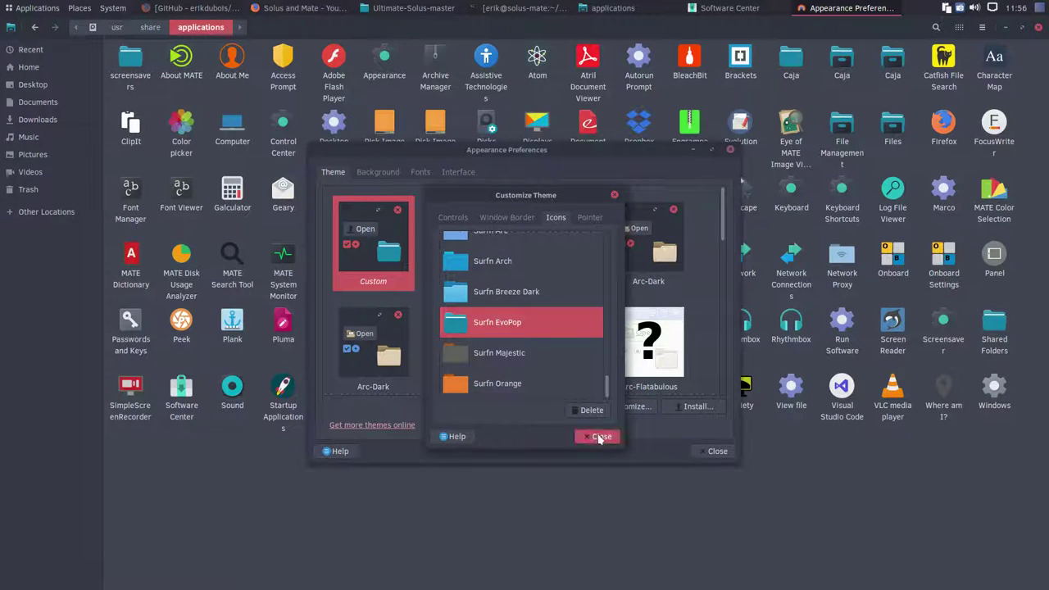
{"action": "left_click", "coordinate": [701, 451]}
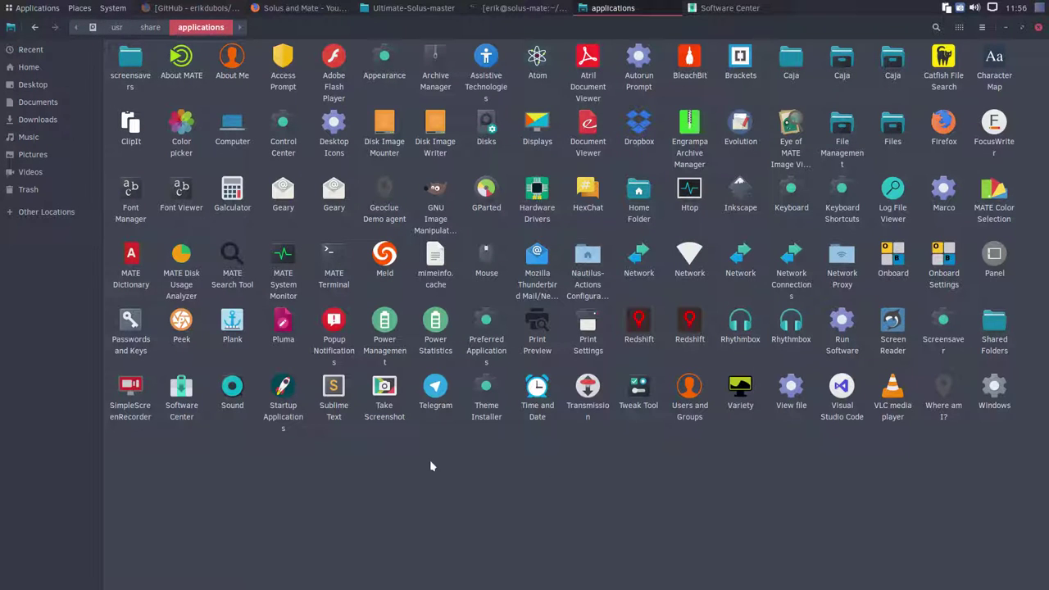
Step: Examine the Surfn EvoPop icons in the application, places and system menus and in the Control Center
{"action": "left_click", "coordinate": [33, 10]}
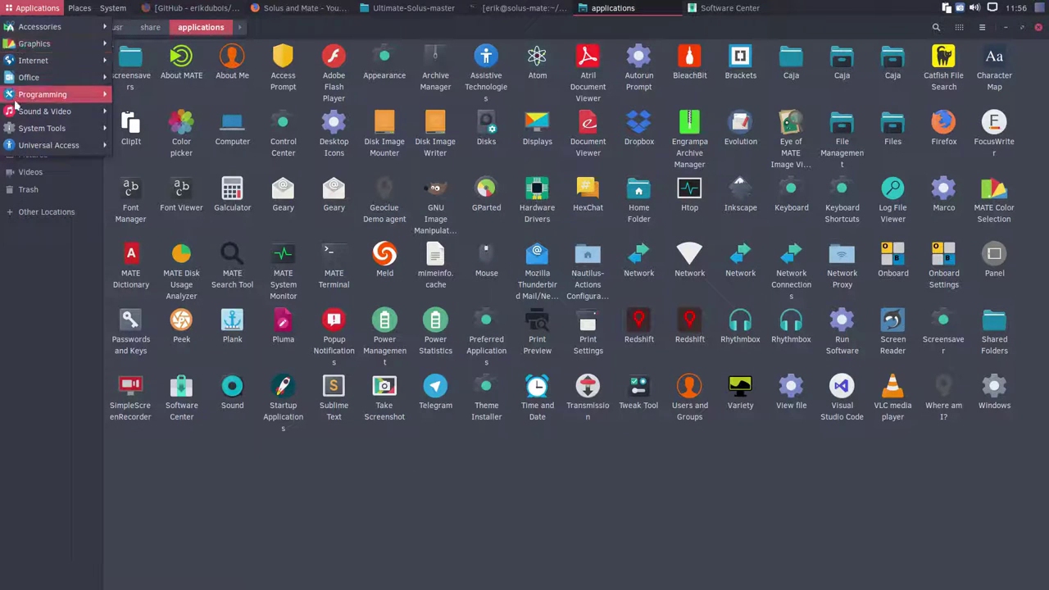
{"action": "mouse_move", "coordinate": [79, 9]}
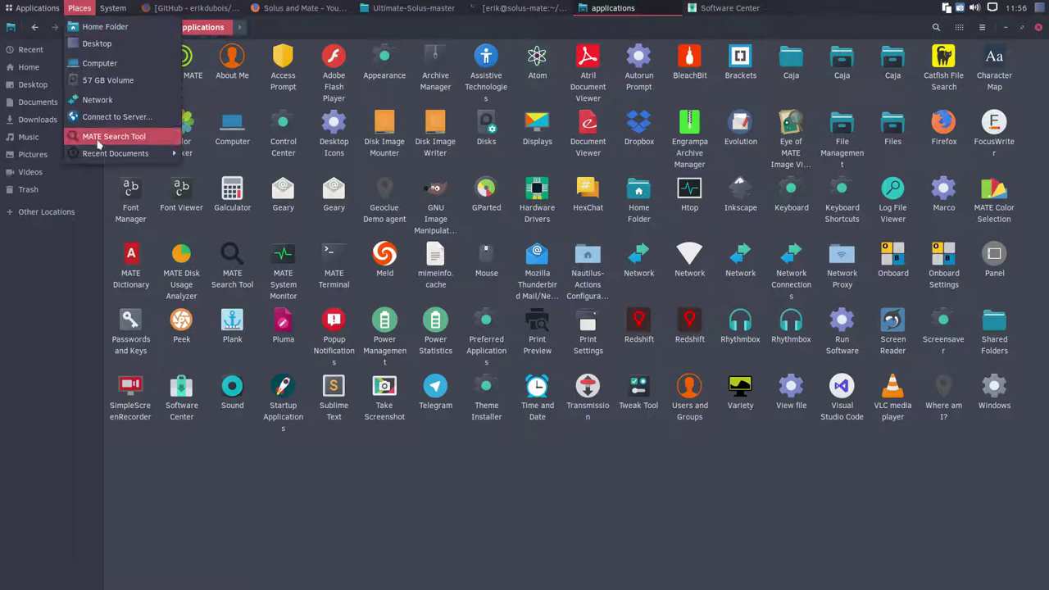
{"action": "mouse_move", "coordinate": [113, 8]}
{"action": "mouse_move", "coordinate": [147, 26]}
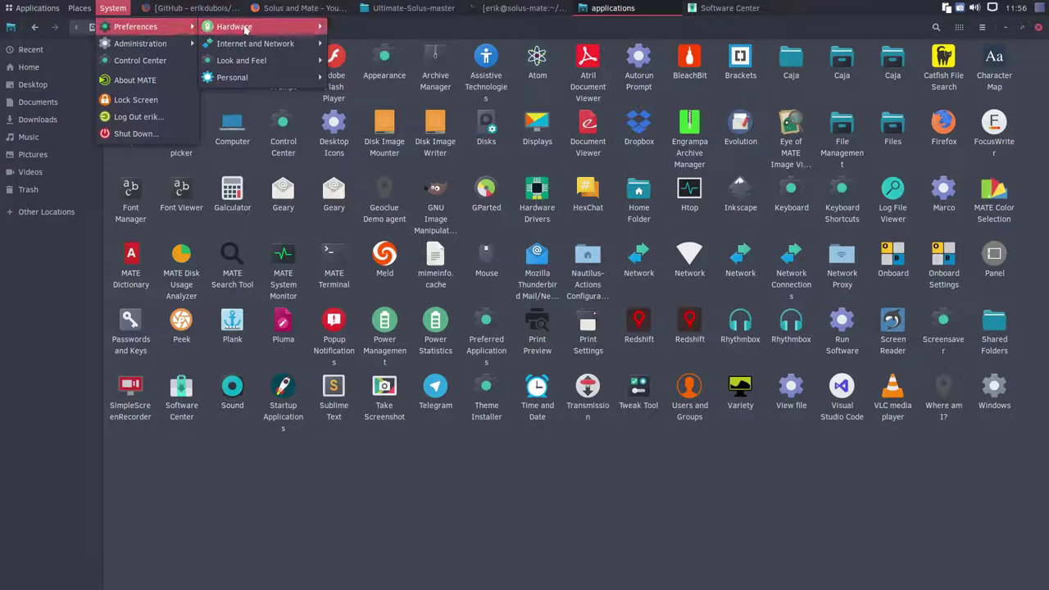
{"action": "left_click", "coordinate": [138, 61]}
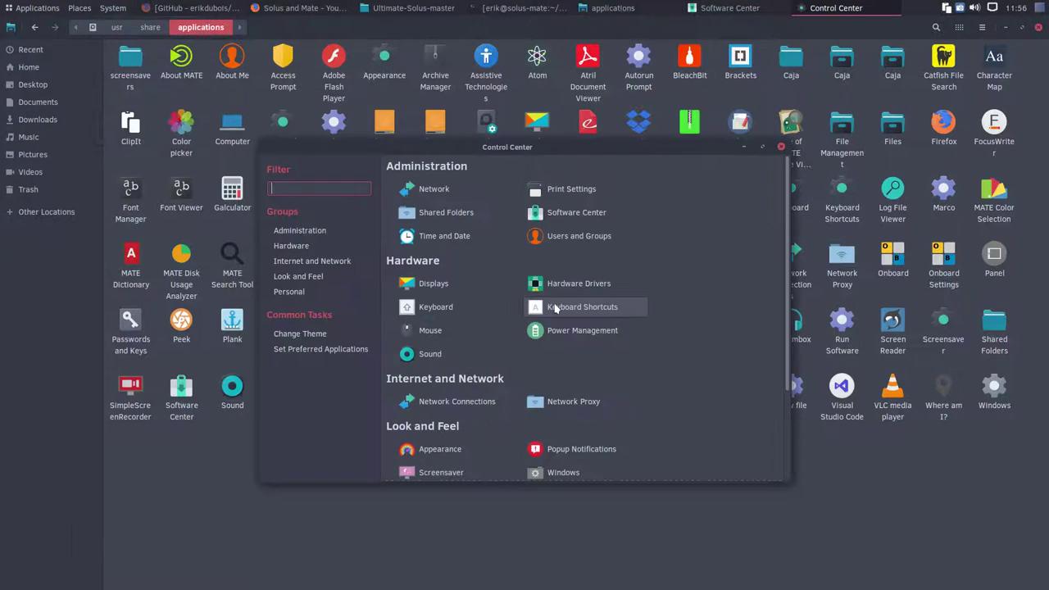
{"action": "scroll", "coordinate": [566, 311], "scroll_direction": "down", "scroll_amount": 1}
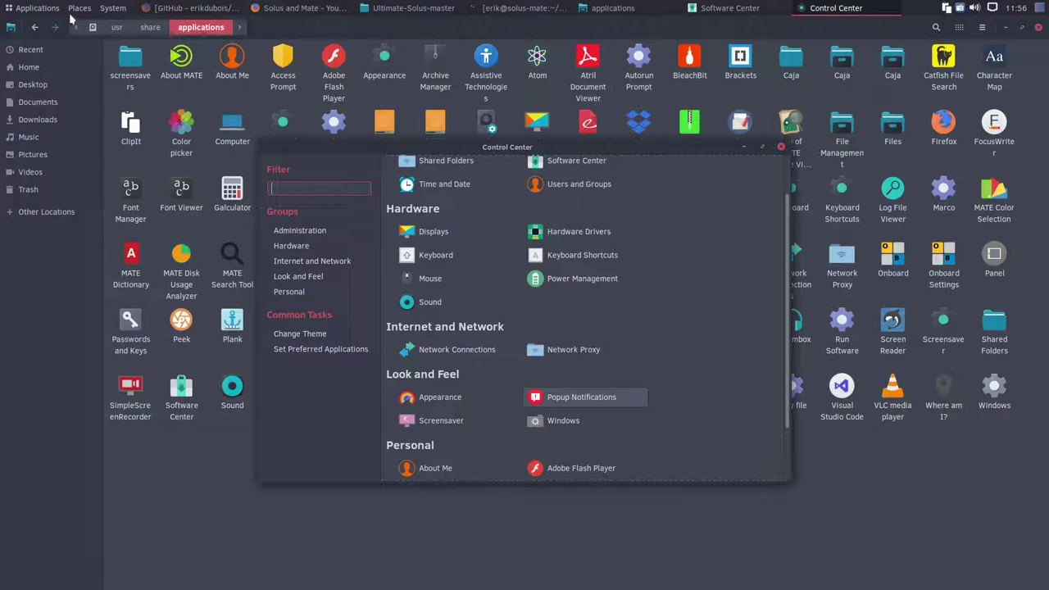
Step: Open the Software Center and look through its updates, installed, third-party and search sections
{"action": "left_click", "coordinate": [114, 8]}
{"action": "mouse_move", "coordinate": [139, 43]}
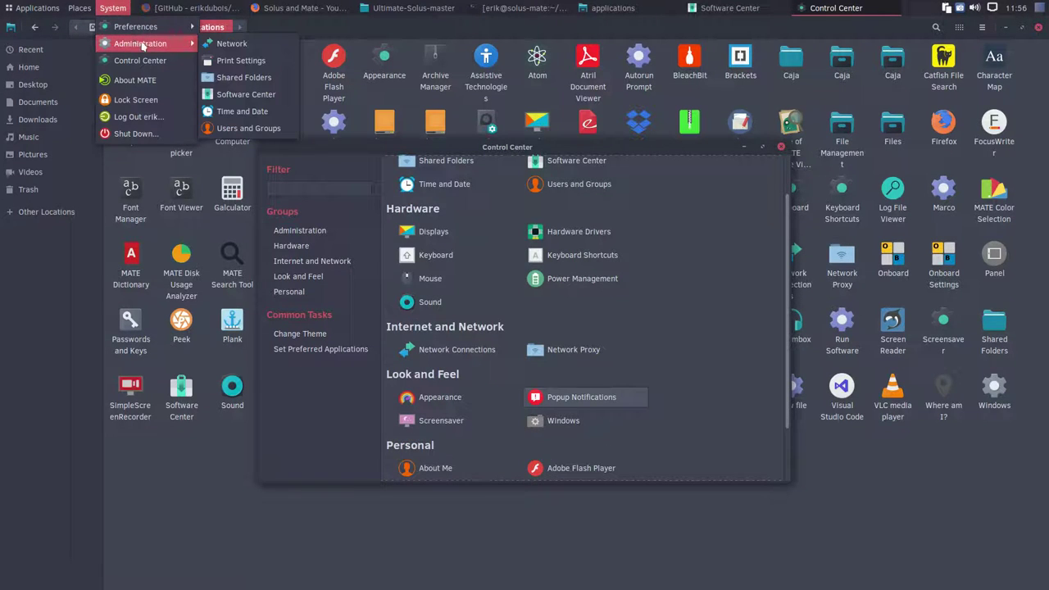
{"action": "left_click", "coordinate": [246, 94]}
{"action": "left_click_drag", "start_coordinate": [348, 168], "coordinate": [580, 145]}
{"action": "left_click", "coordinate": [292, 188]}
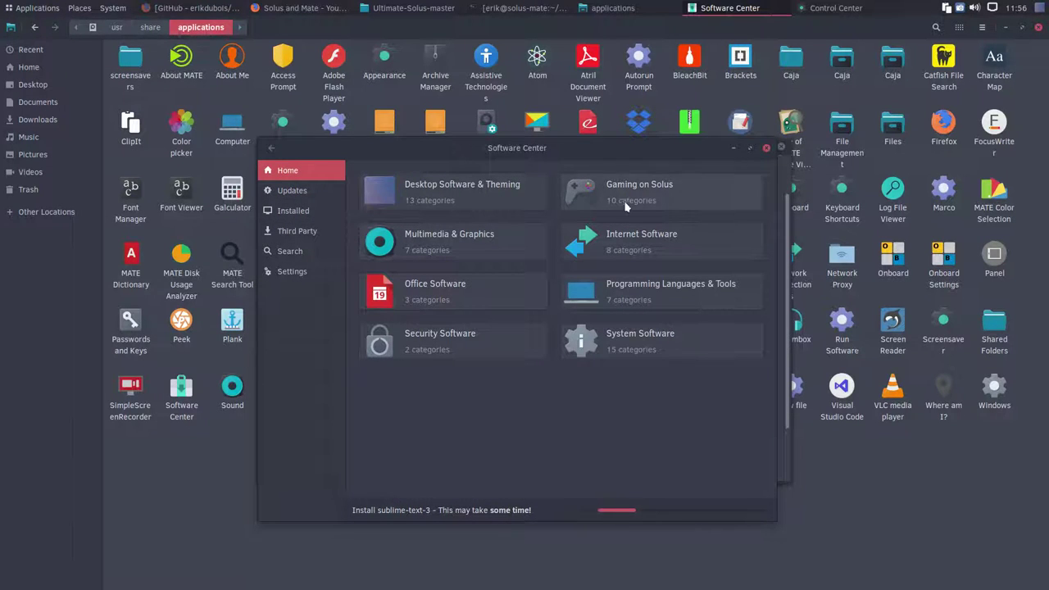
{"action": "left_click", "coordinate": [311, 190]}
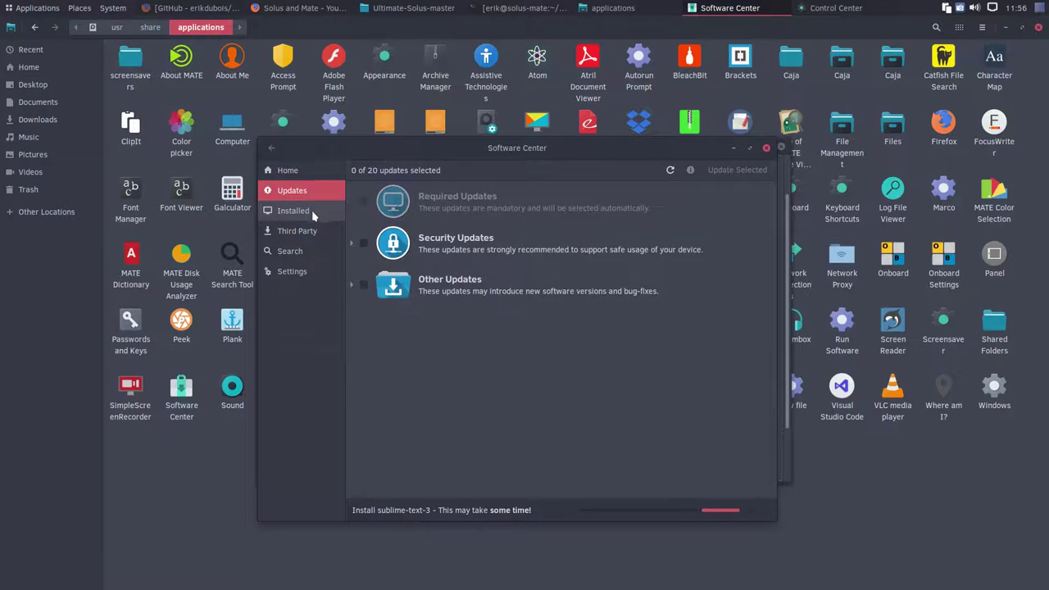
{"action": "left_click", "coordinate": [302, 211]}
{"action": "left_click", "coordinate": [302, 231]}
{"action": "left_click", "coordinate": [304, 254]}
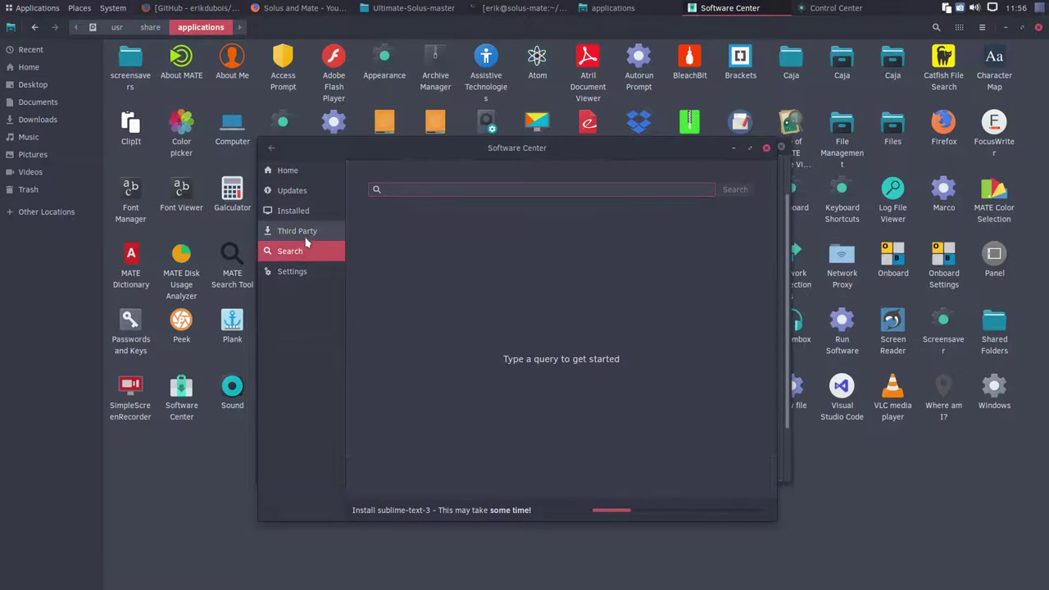
Step: Examine the icons of the third-party software list, and close the Software Center and the Control Center
{"action": "left_click", "coordinate": [299, 231]}
{"action": "scroll", "coordinate": [450, 246], "scroll_direction": "down", "scroll_amount": 5}
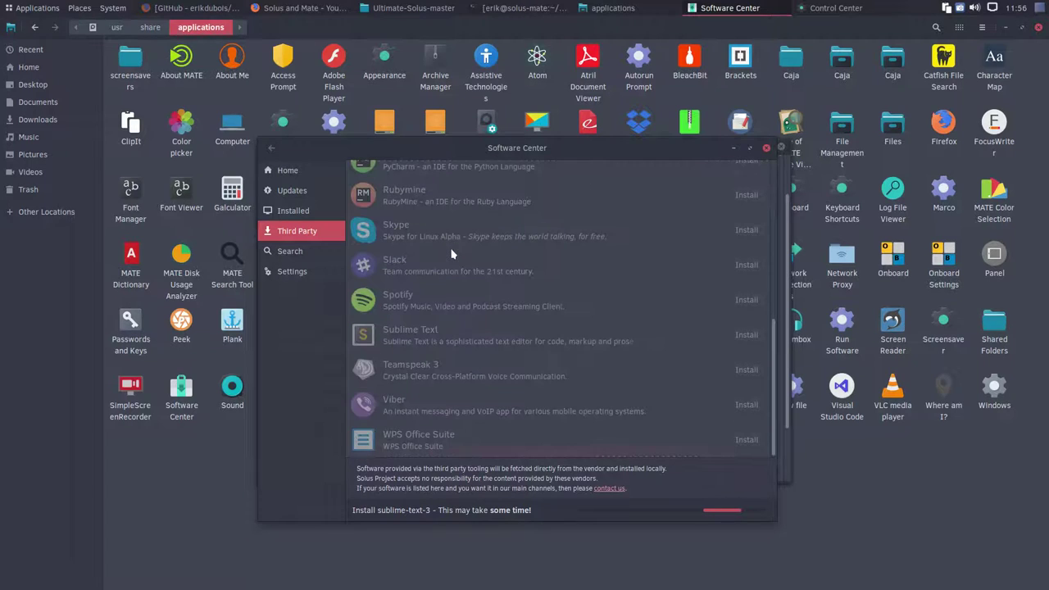
{"action": "left_click", "coordinate": [766, 147]}
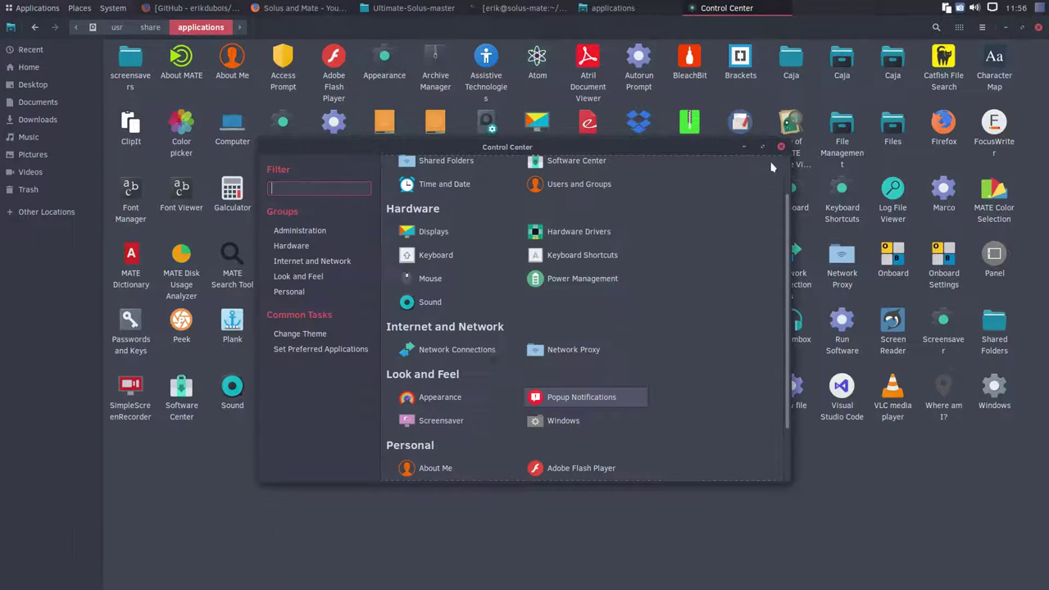
{"action": "left_click", "coordinate": [782, 146]}
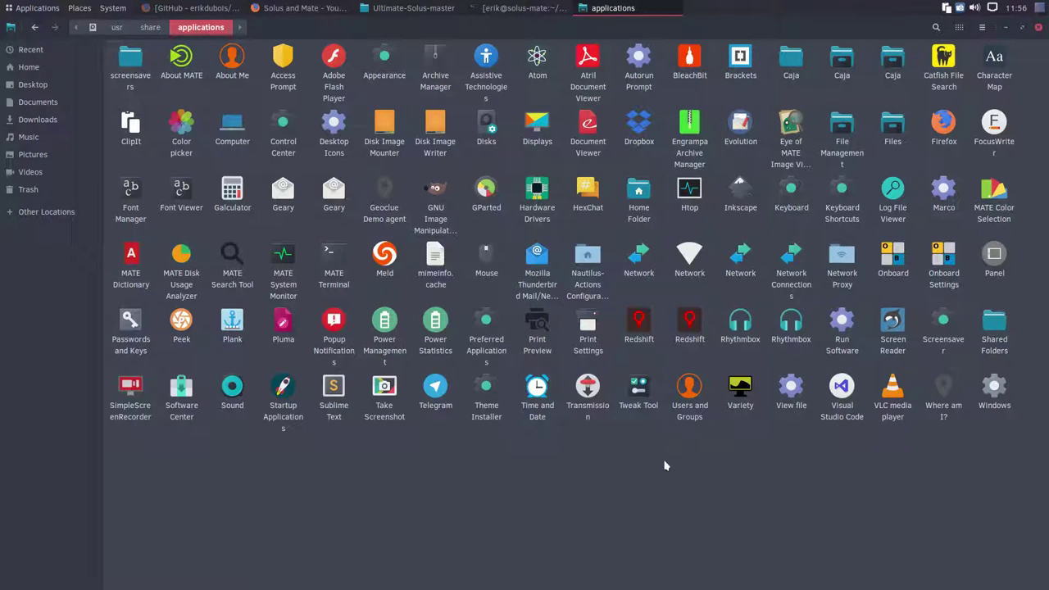
Step: Close the applications folder, move the Ultimate-Solus-master window to the middle of the desktop, and select hardcodefixer-v1.sh
{"action": "left_click", "coordinate": [1037, 27]}
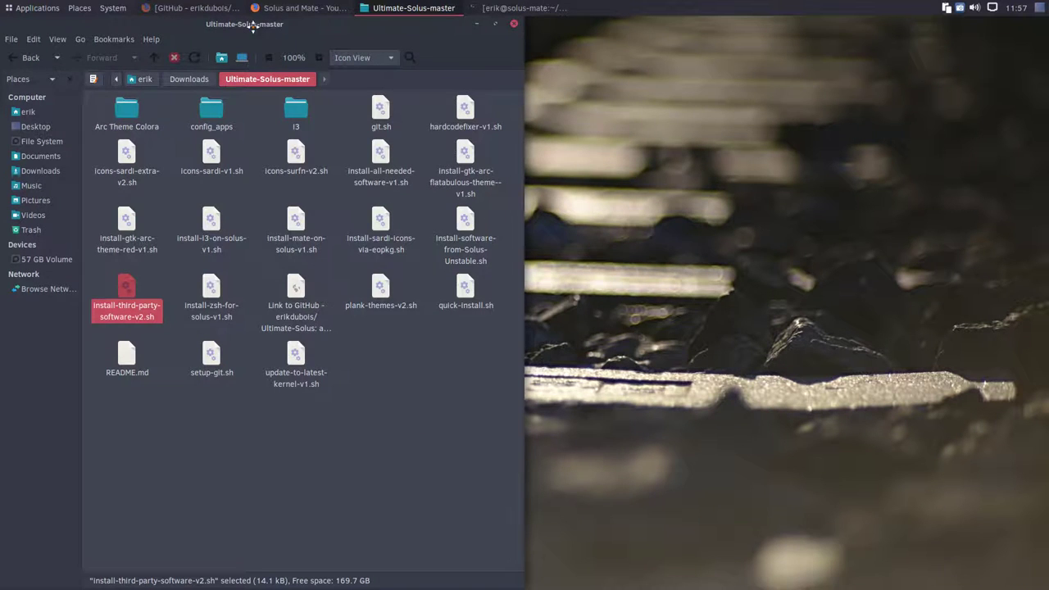
{"action": "left_click_drag", "start_coordinate": [250, 25], "coordinate": [585, 70]}
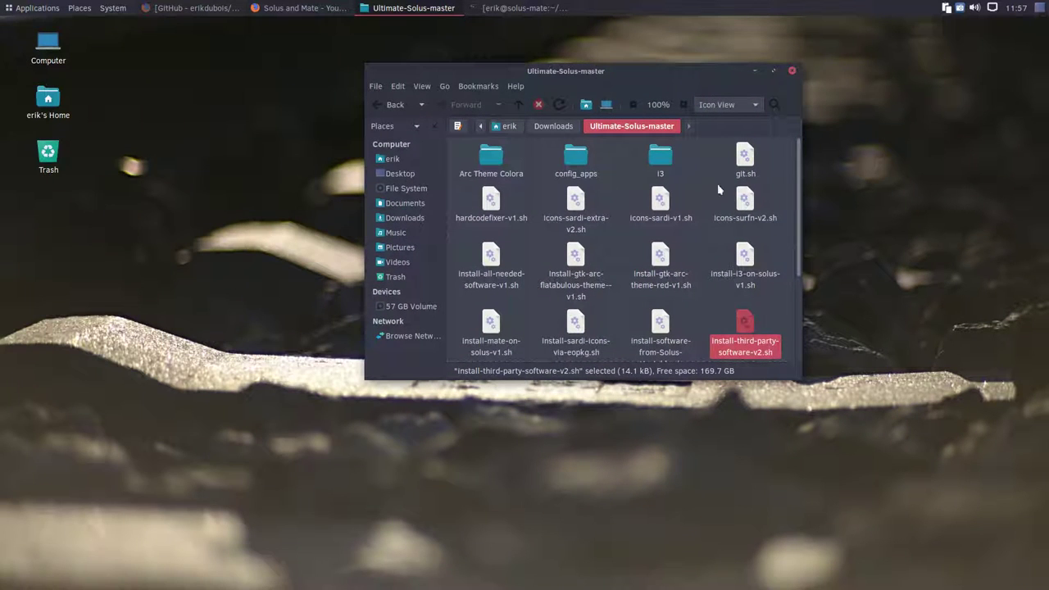
{"action": "left_click", "coordinate": [491, 205]}
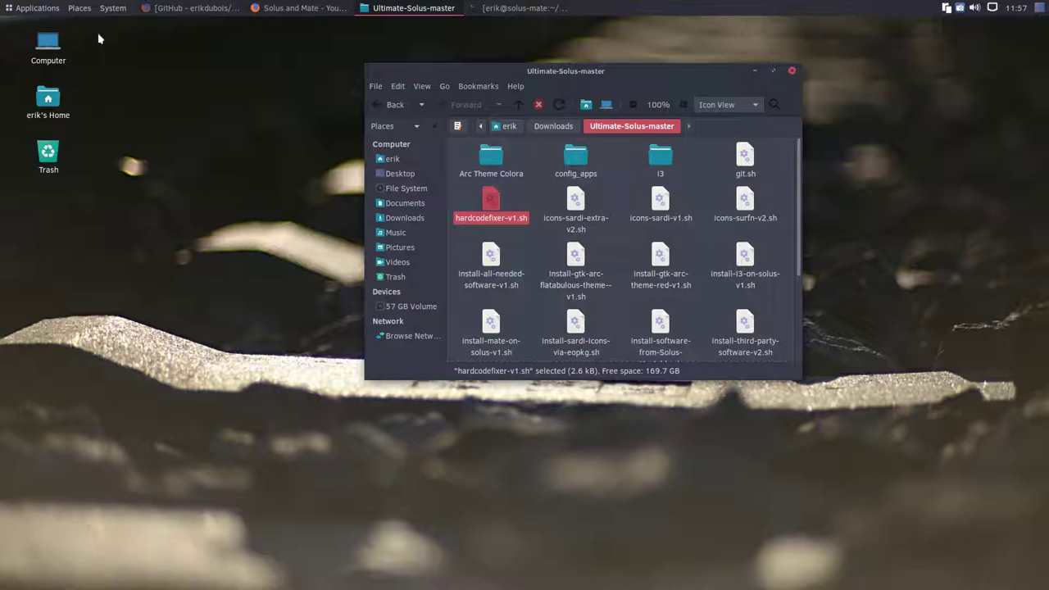
Step: Open the Control Center, look over its settings icons, and close it
{"action": "left_click", "coordinate": [80, 8]}
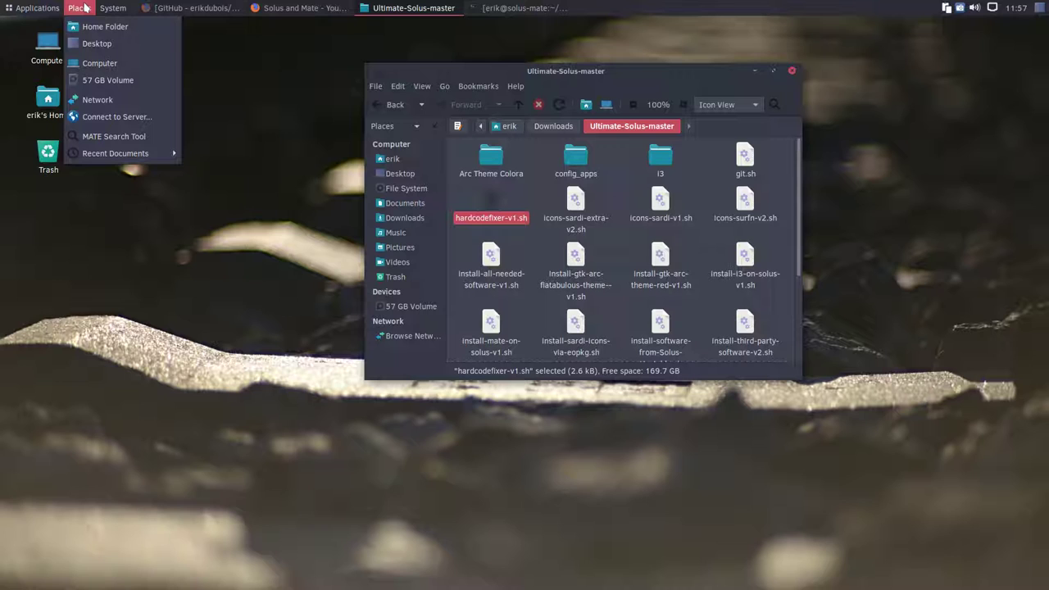
{"action": "mouse_move", "coordinate": [106, 7]}
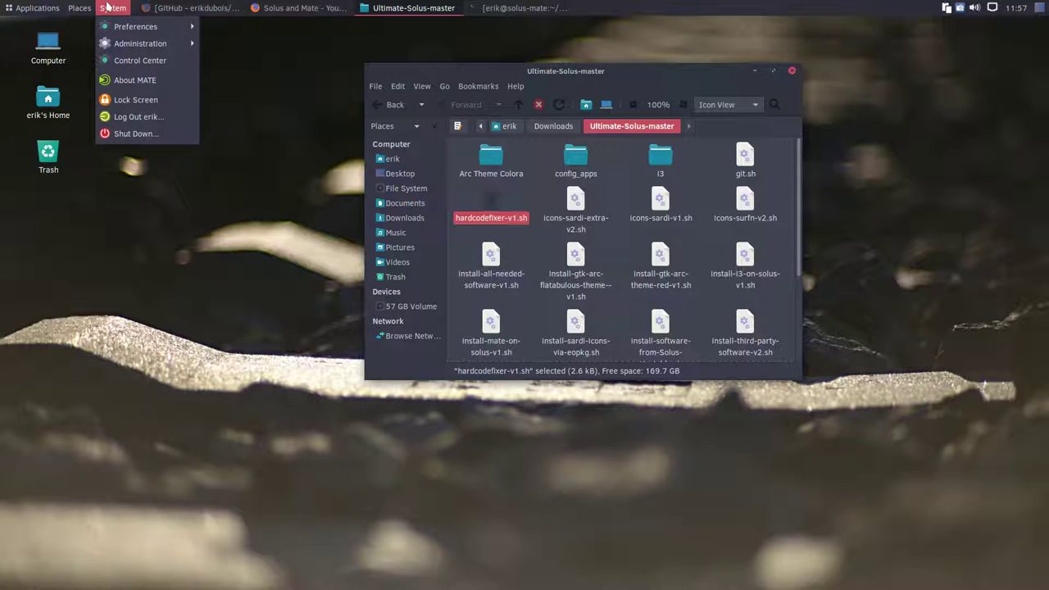
{"action": "left_click", "coordinate": [150, 60]}
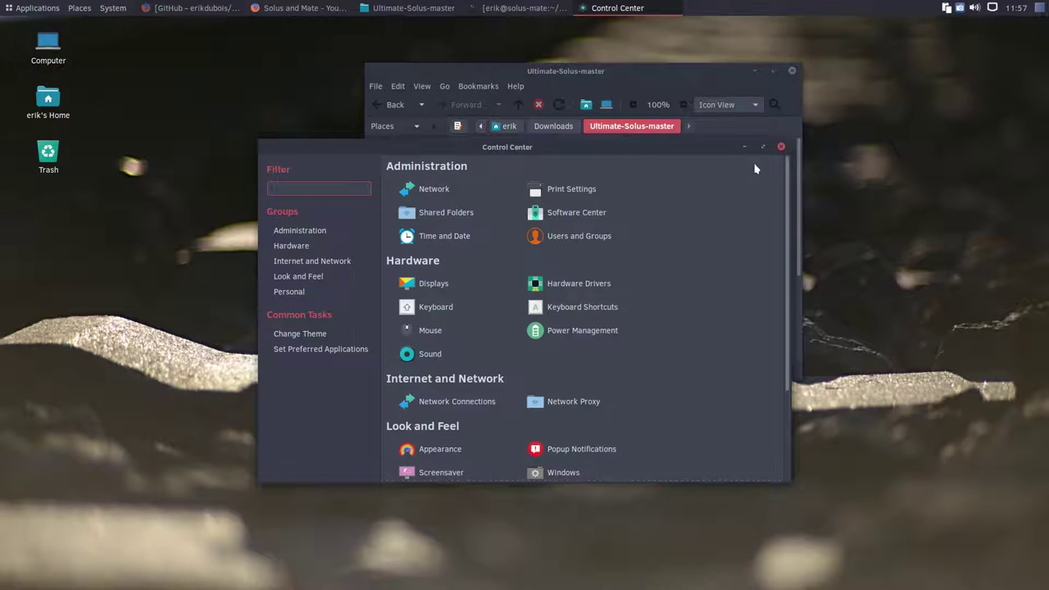
{"action": "left_click", "coordinate": [781, 147]}
Step: Check the third-party software list in the Software Center down to WPS Office Suite, and close the window
{"action": "left_click", "coordinate": [116, 9]}
{"action": "mouse_move", "coordinate": [150, 46]}
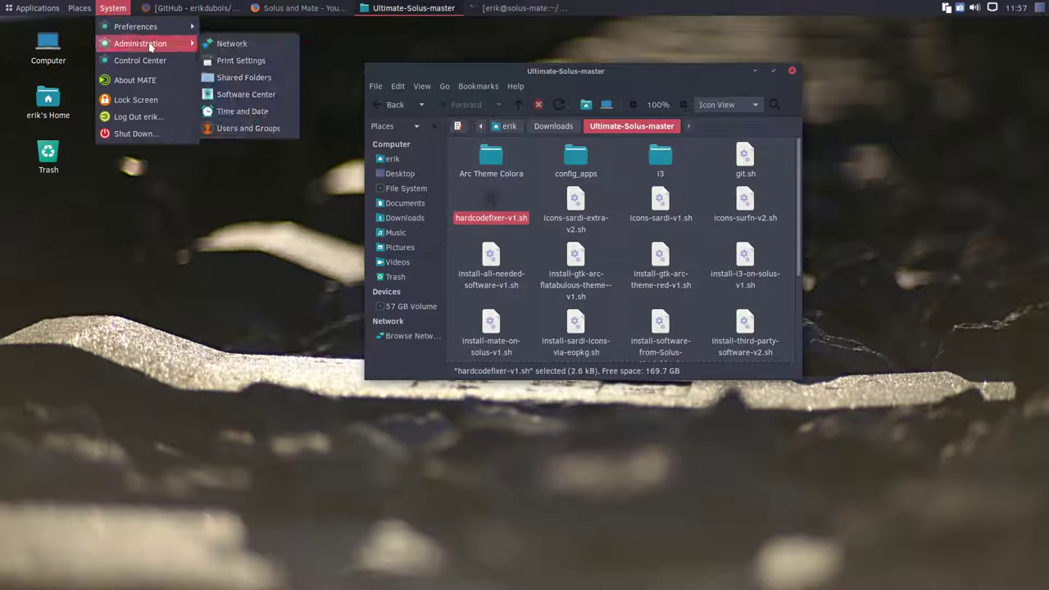
{"action": "left_click", "coordinate": [242, 94]}
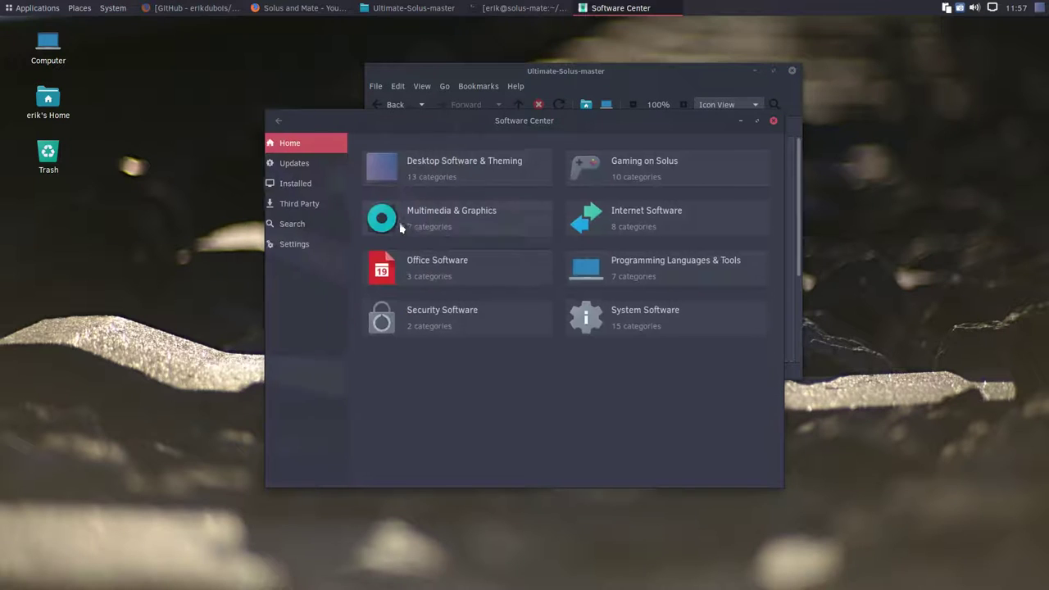
{"action": "left_click", "coordinate": [302, 204]}
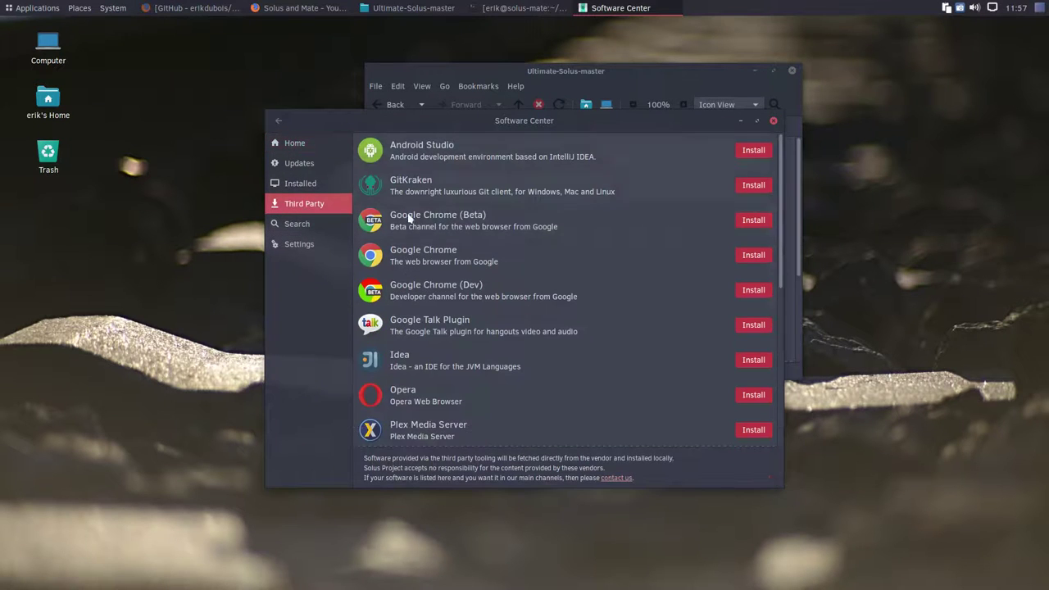
{"action": "scroll", "coordinate": [404, 357], "scroll_direction": "down", "scroll_amount": 5}
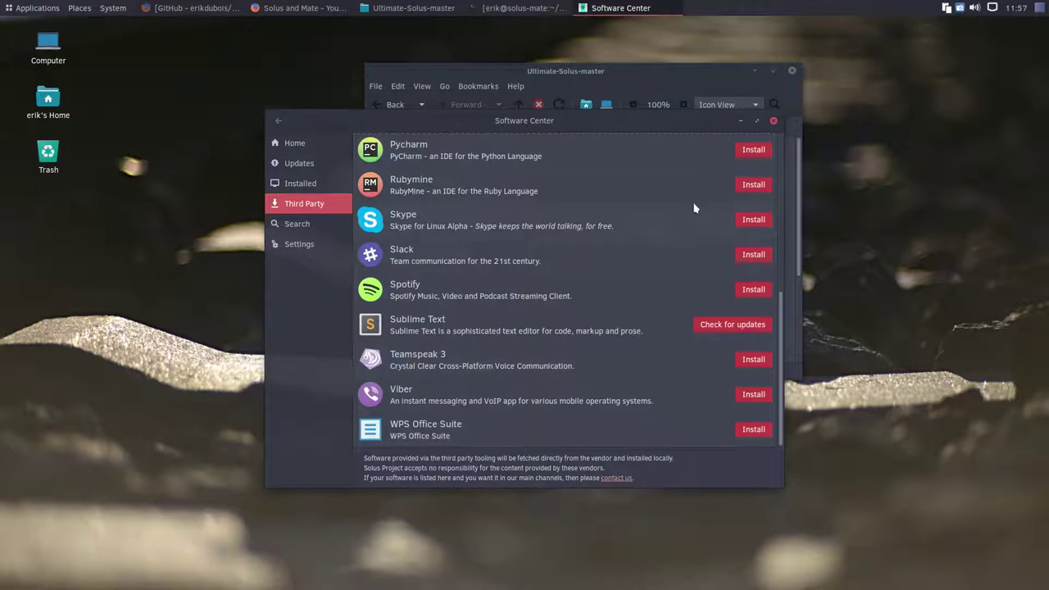
{"action": "left_click", "coordinate": [774, 121]}
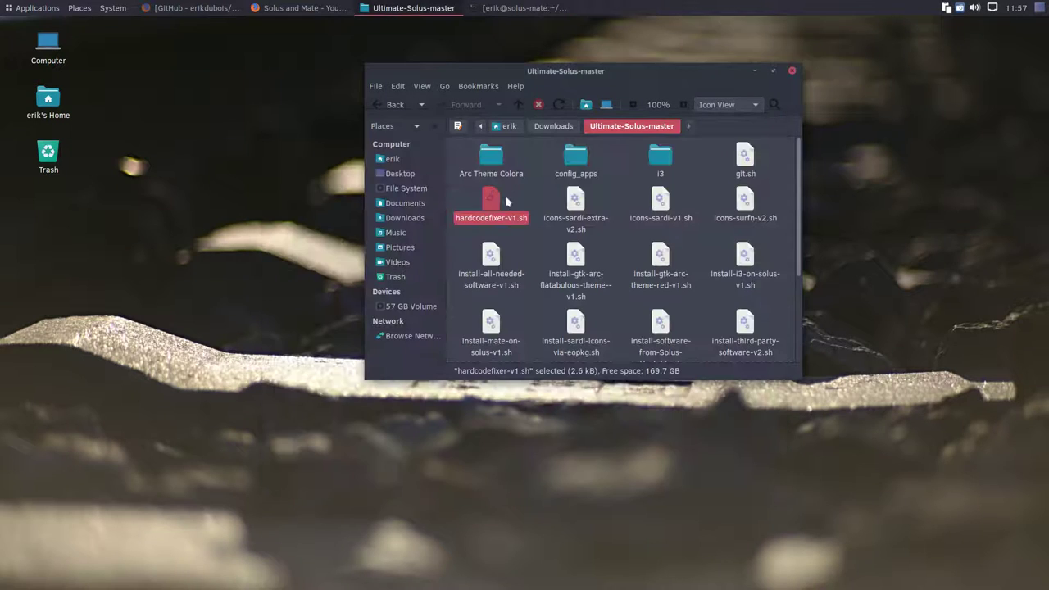
Step: Select the install-gtk-arc-flatabulous-theme script, set the custom theme's controls to Arc-Flatabulous-Dark, and close the appearance settings
{"action": "left_click", "coordinate": [541, 199]}
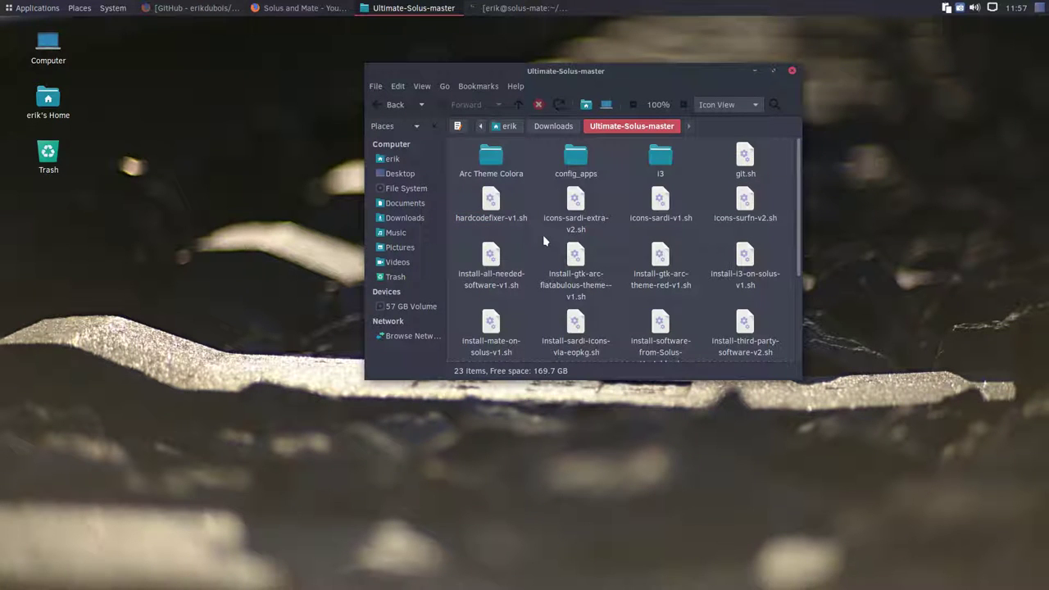
{"action": "left_click", "coordinate": [579, 264]}
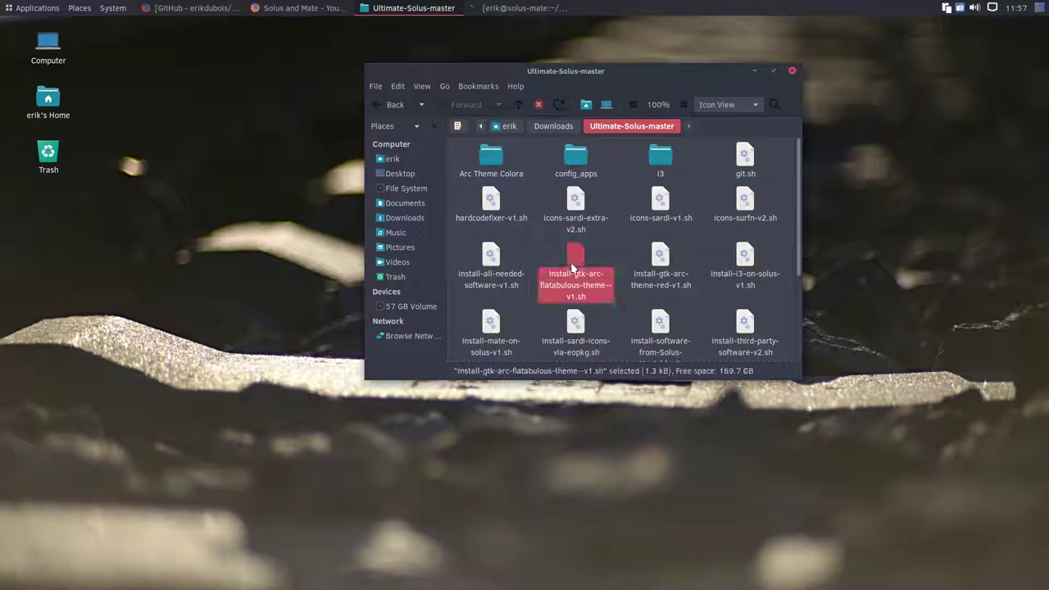
{"action": "left_click", "coordinate": [110, 9]}
{"action": "mouse_move", "coordinate": [112, 43]}
{"action": "mouse_move", "coordinate": [131, 28]}
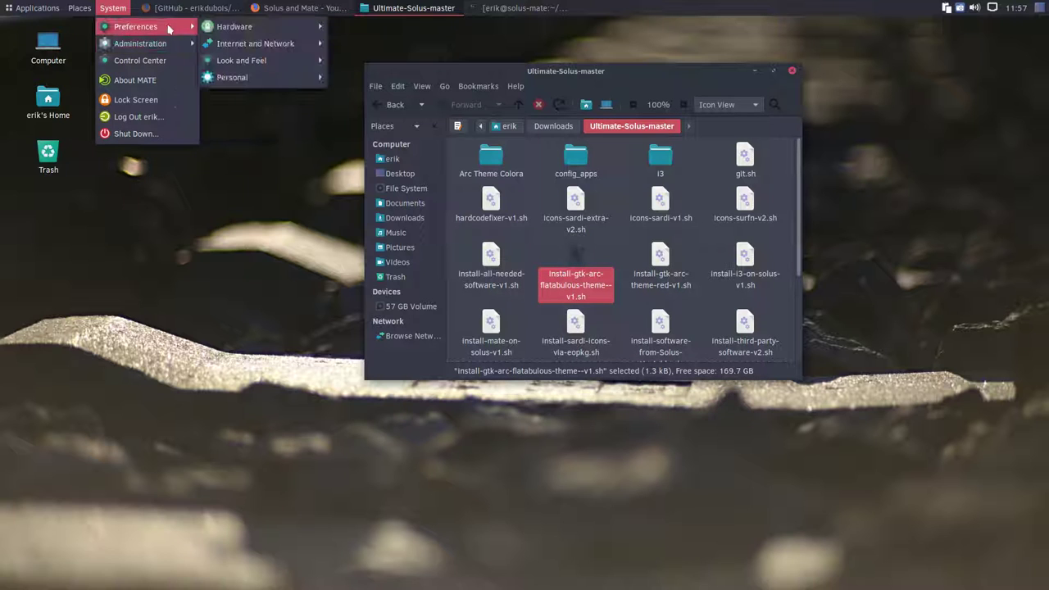
{"action": "mouse_move", "coordinate": [244, 62]}
{"action": "left_click", "coordinate": [368, 64]}
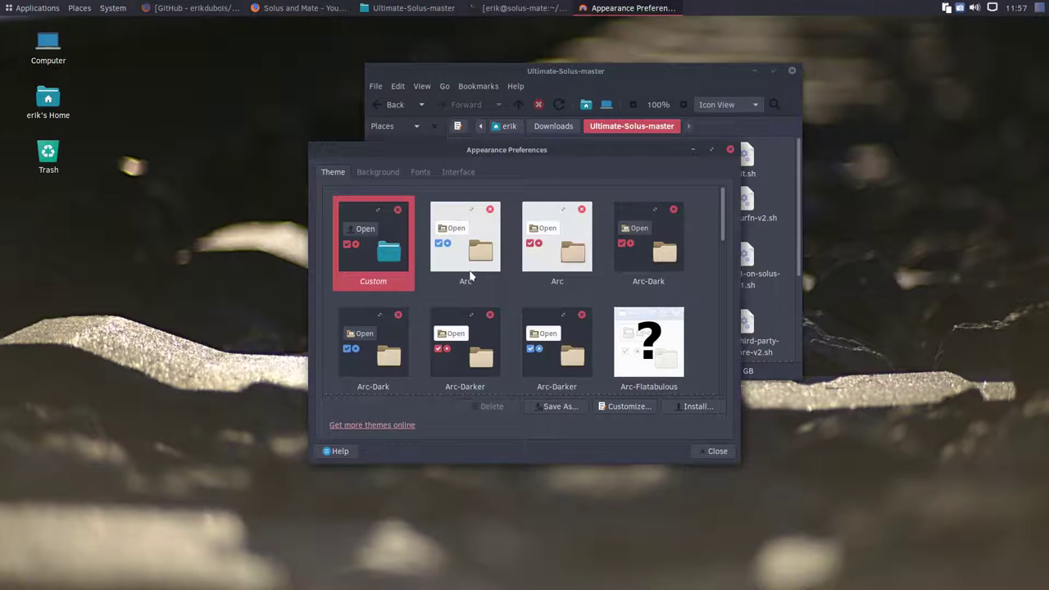
{"action": "left_click", "coordinate": [616, 405]}
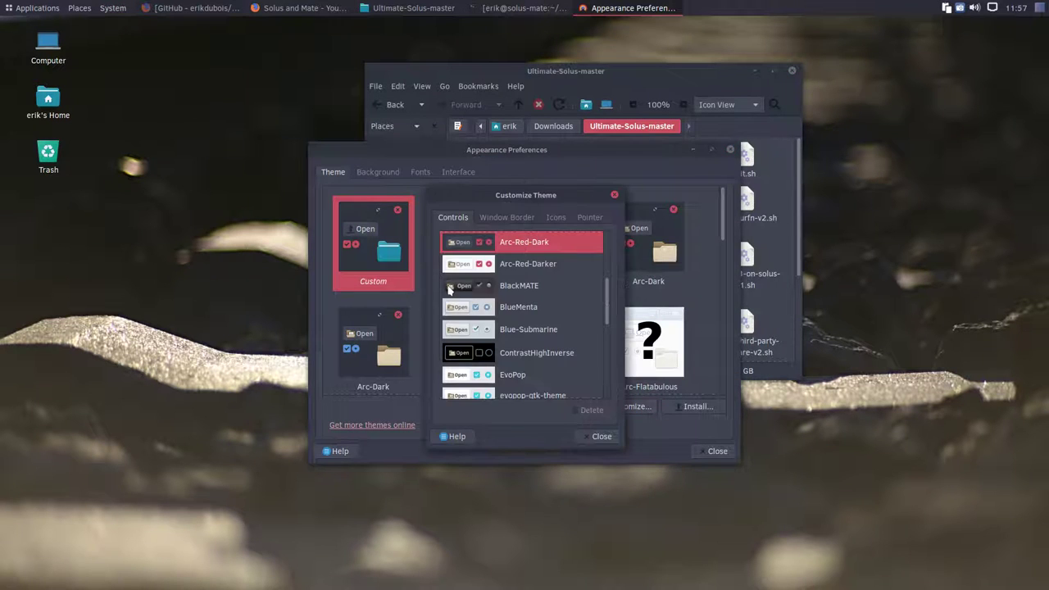
{"action": "scroll", "coordinate": [525, 331], "scroll_direction": "up", "scroll_amount": 3}
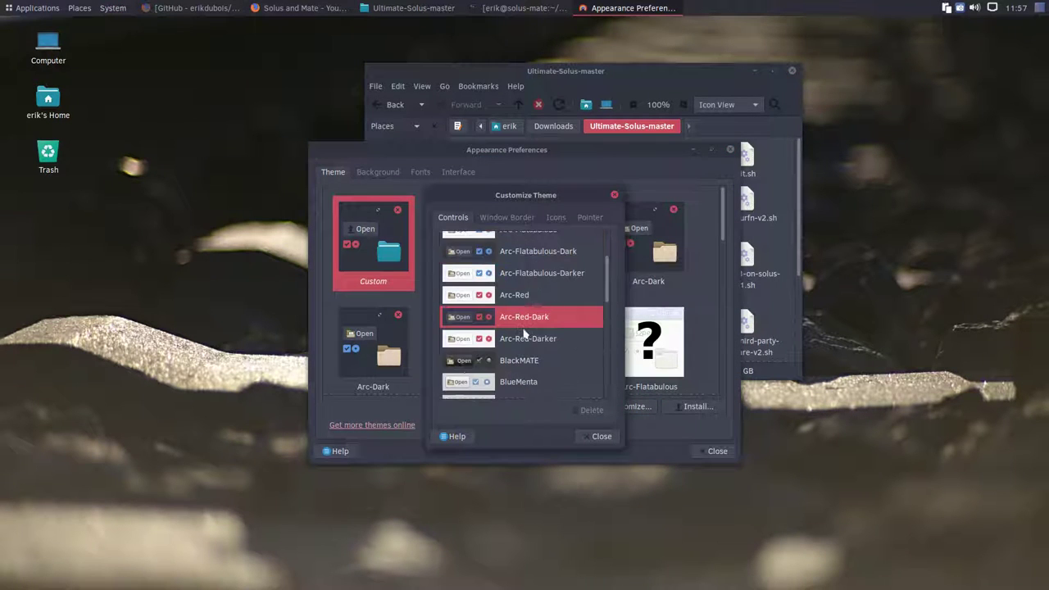
{"action": "left_click", "coordinate": [545, 253]}
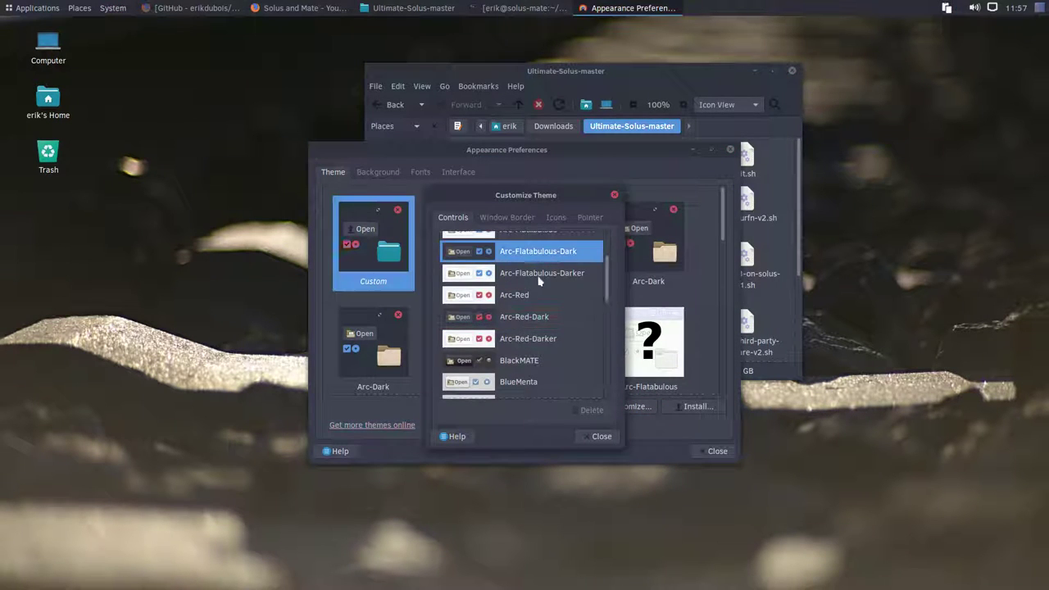
{"action": "left_click", "coordinate": [615, 195]}
{"action": "left_click", "coordinate": [730, 149]}
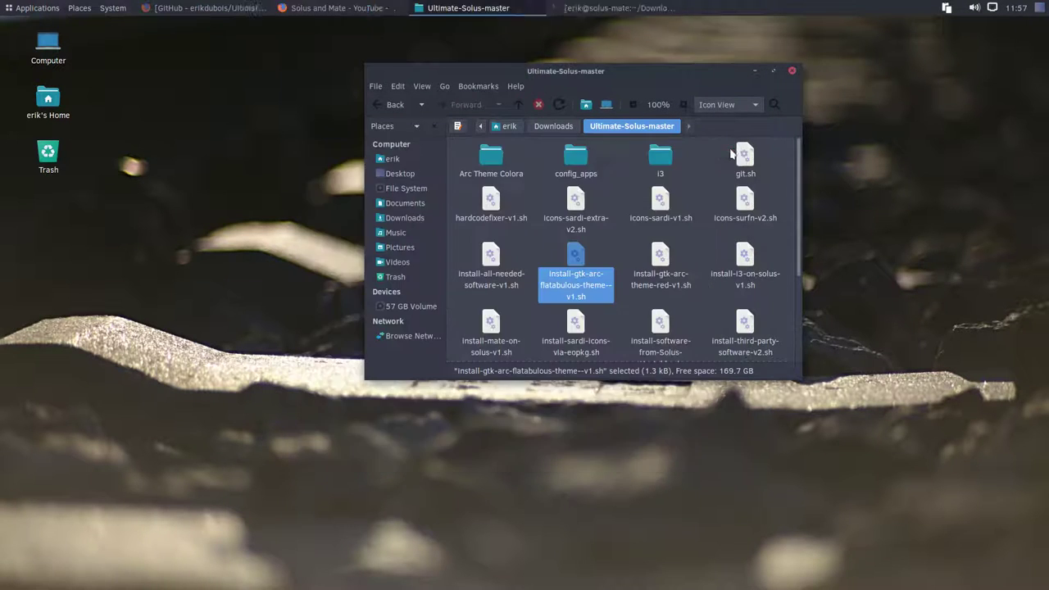
Step: Move the Ultimate-Solus-master window toward the desktop's centre, reopen the theme customization, and try the Arc-Flatabulous-Darker, Arc-Flatabulous-Dark, Arc-Flatabulous and Arc-Dark controls
{"action": "left_click_drag", "start_coordinate": [724, 79], "coordinate": [594, 196]}
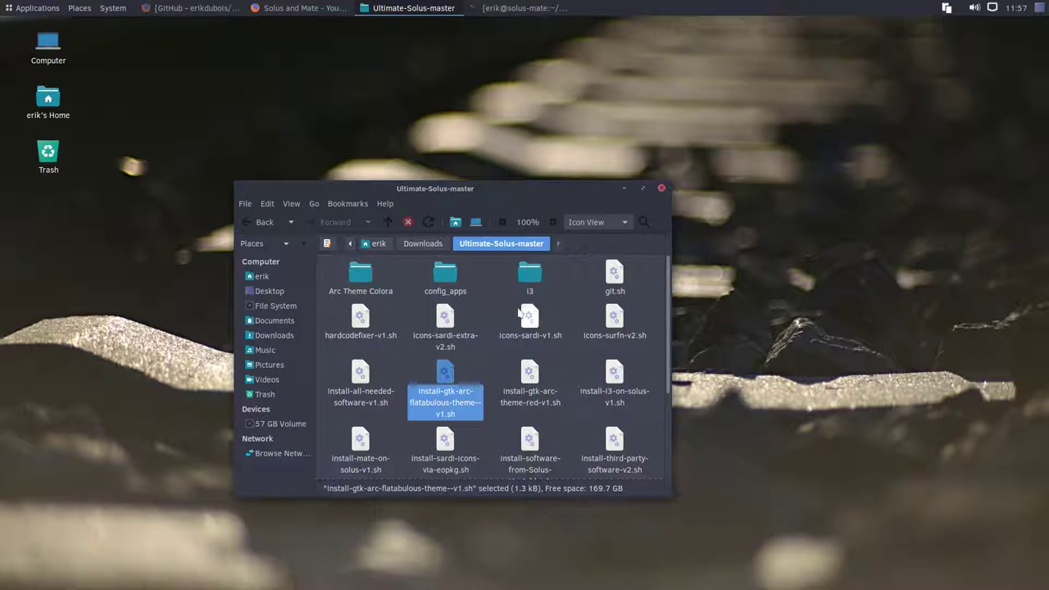
{"action": "left_click", "coordinate": [110, 7]}
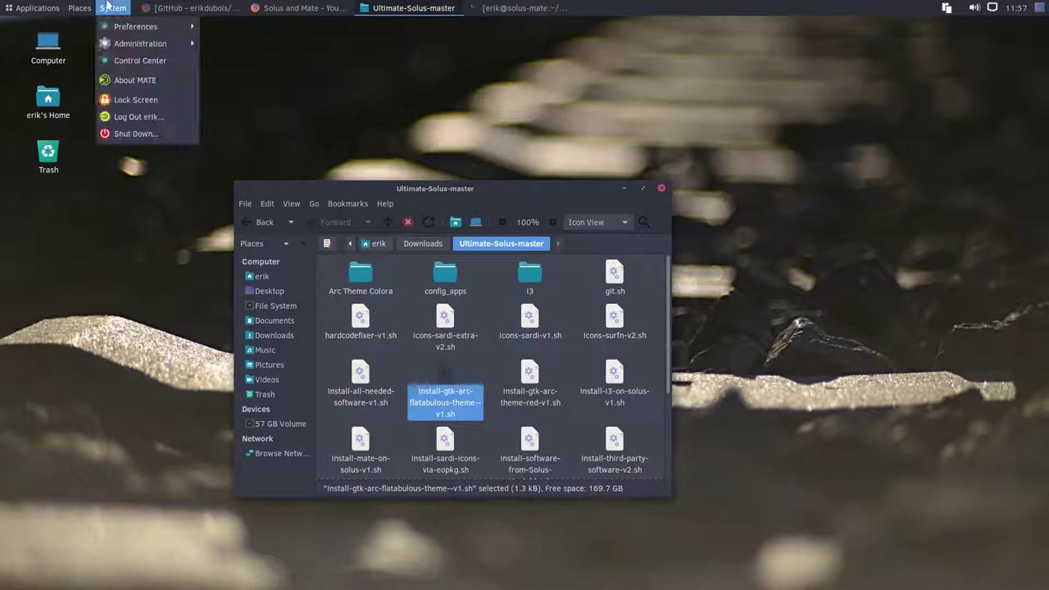
{"action": "mouse_move", "coordinate": [139, 43]}
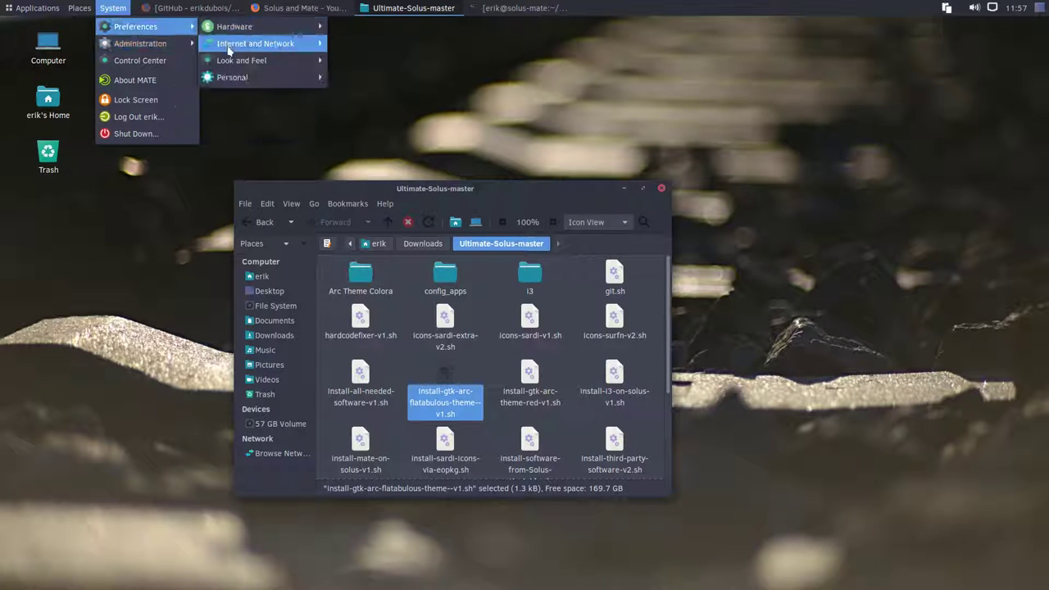
{"action": "mouse_move", "coordinate": [241, 60]}
{"action": "left_click", "coordinate": [364, 61]}
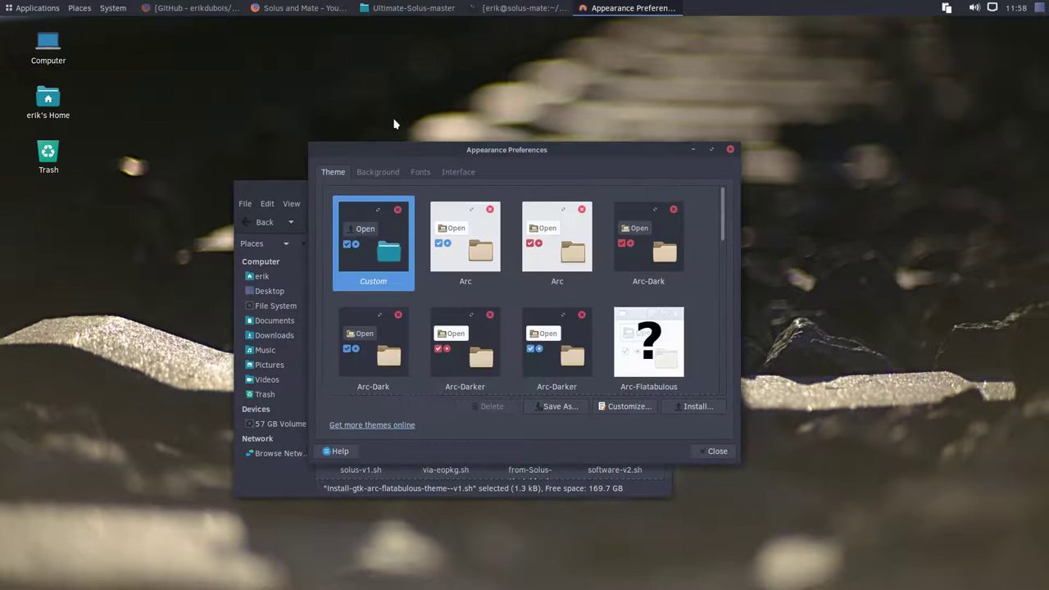
{"action": "left_click", "coordinate": [635, 411]}
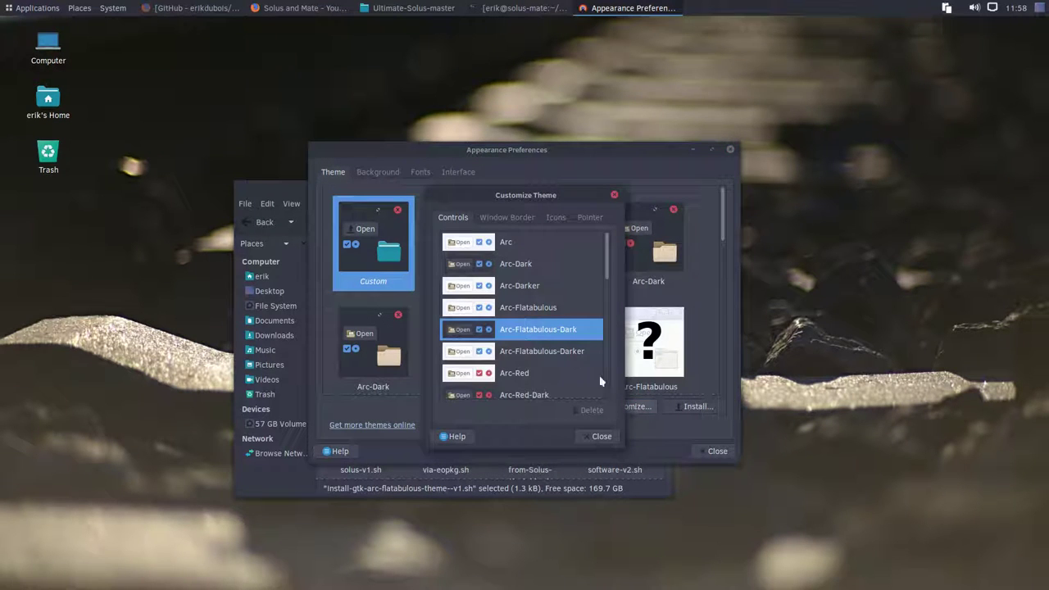
{"action": "left_click", "coordinate": [530, 352]}
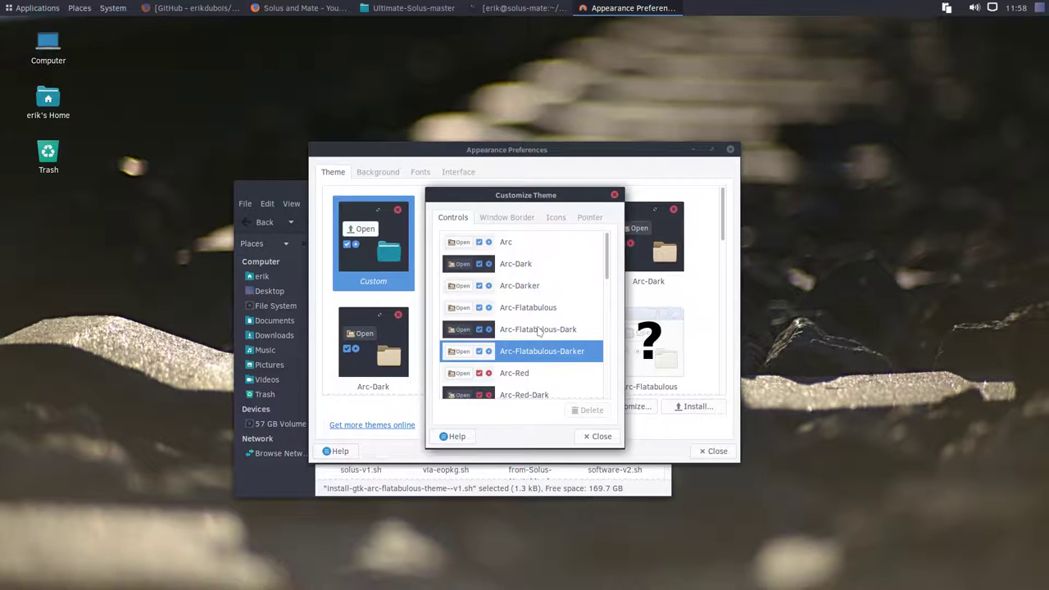
{"action": "left_click", "coordinate": [540, 330]}
{"action": "left_click", "coordinate": [529, 308]}
{"action": "left_click", "coordinate": [527, 263]}
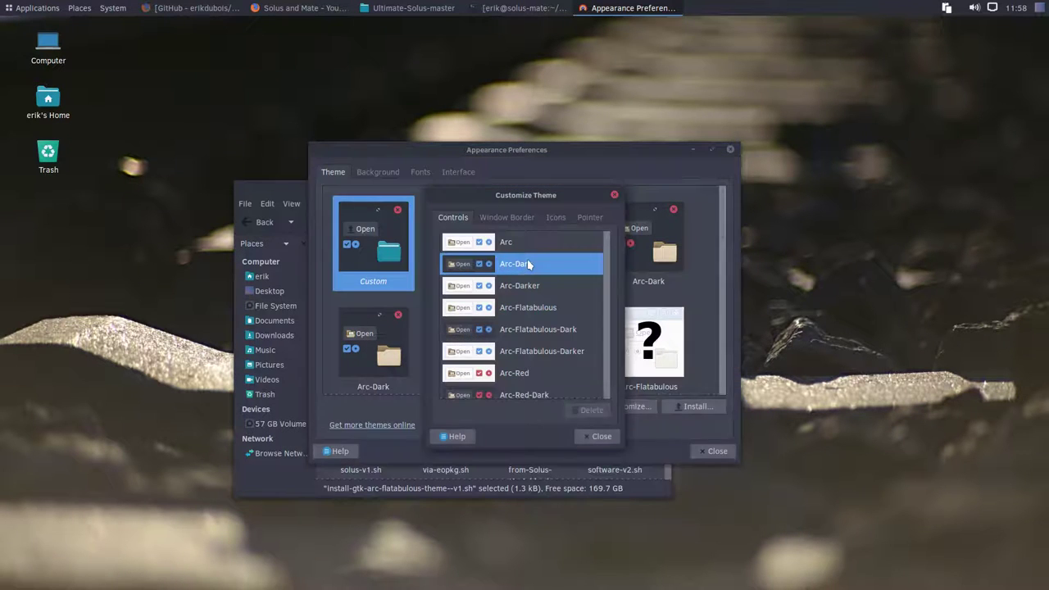
Step: Compare the Arc-Flatabulous-Dark controls with Arc-Dark, keep Arc-Dark, and close the theme customization and appearance settings
{"action": "left_click", "coordinate": [534, 330]}
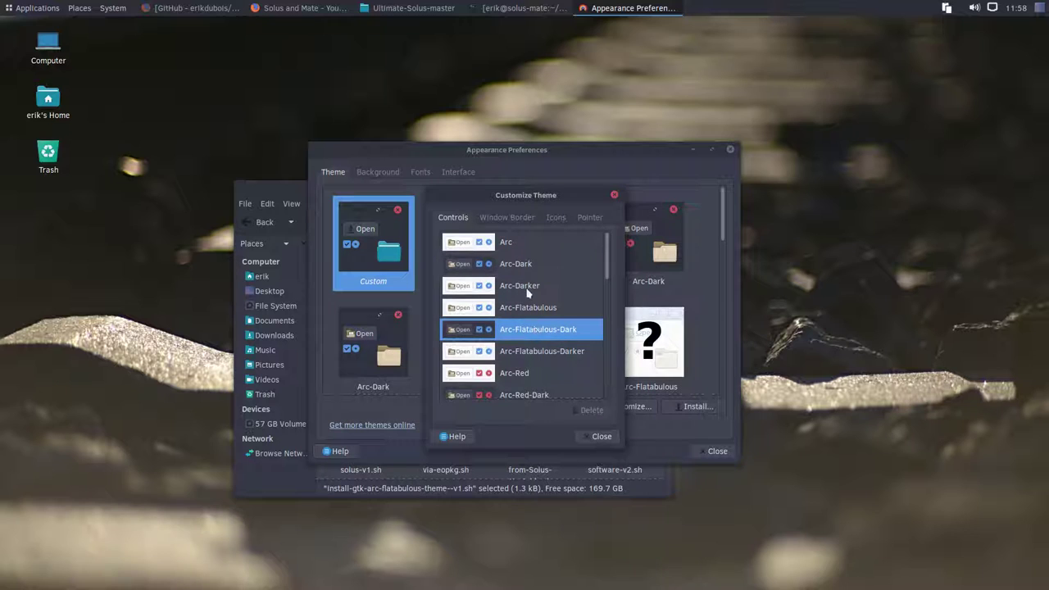
{"action": "left_click", "coordinate": [521, 265]}
{"action": "left_click", "coordinate": [523, 331]}
{"action": "left_click", "coordinate": [517, 267]}
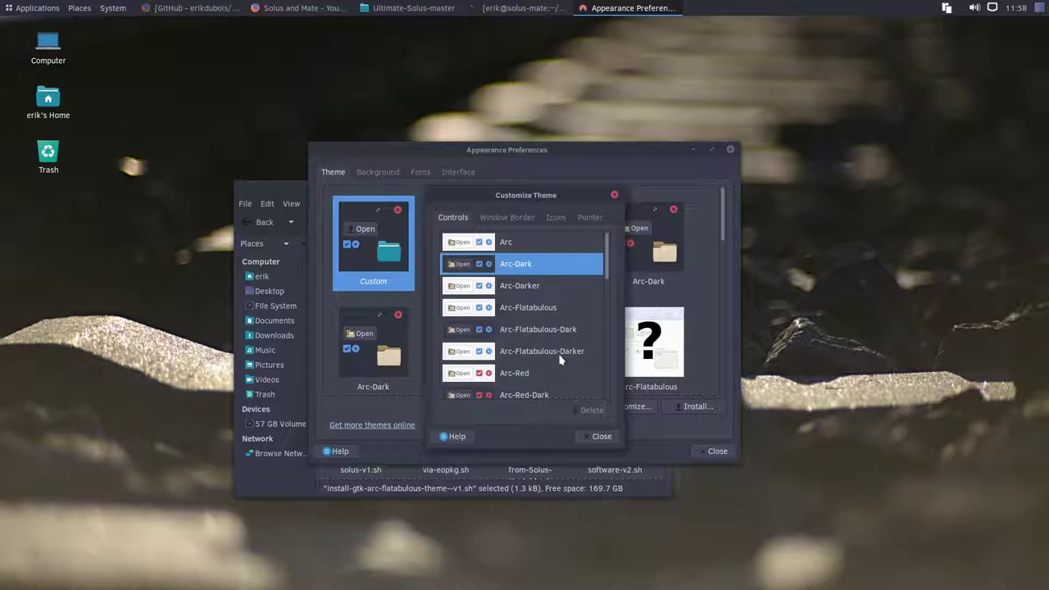
{"action": "scroll", "coordinate": [536, 333], "scroll_direction": "down", "scroll_amount": 3}
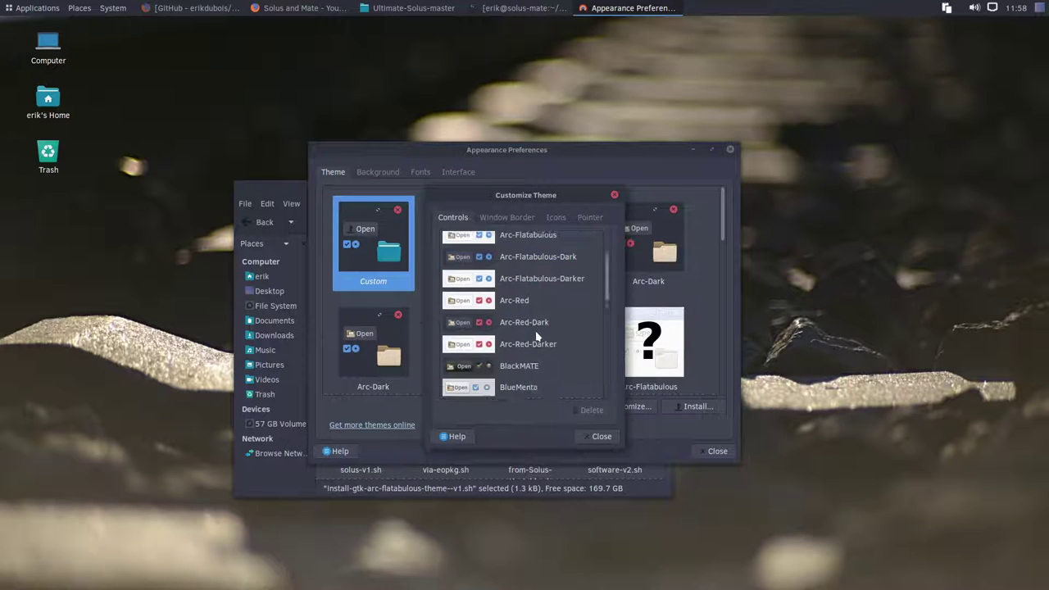
{"action": "scroll", "coordinate": [537, 336], "scroll_direction": "up", "scroll_amount": 3}
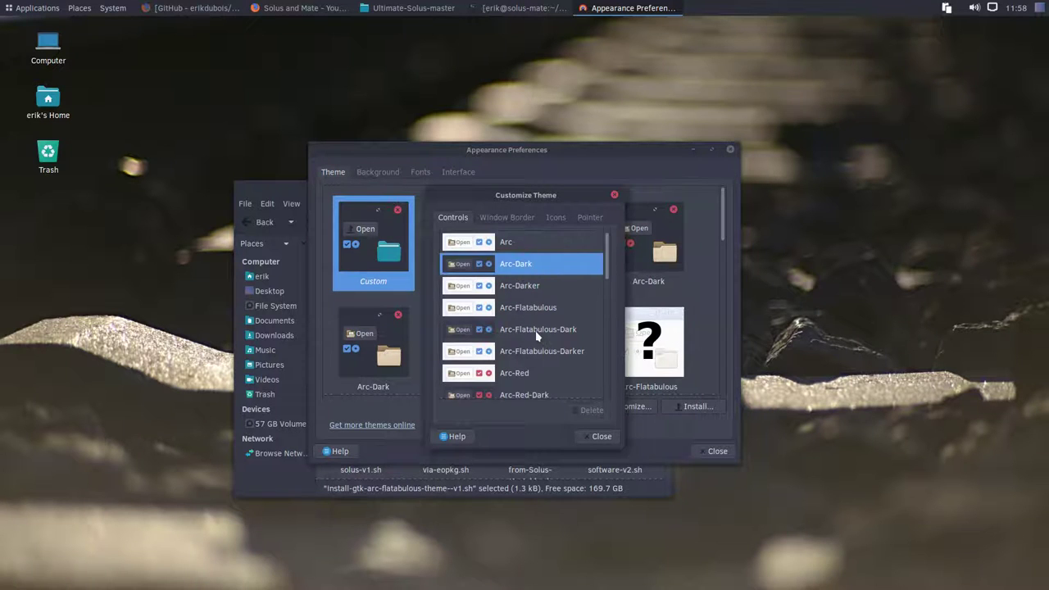
{"action": "left_click", "coordinate": [598, 435]}
{"action": "left_click", "coordinate": [719, 450]}
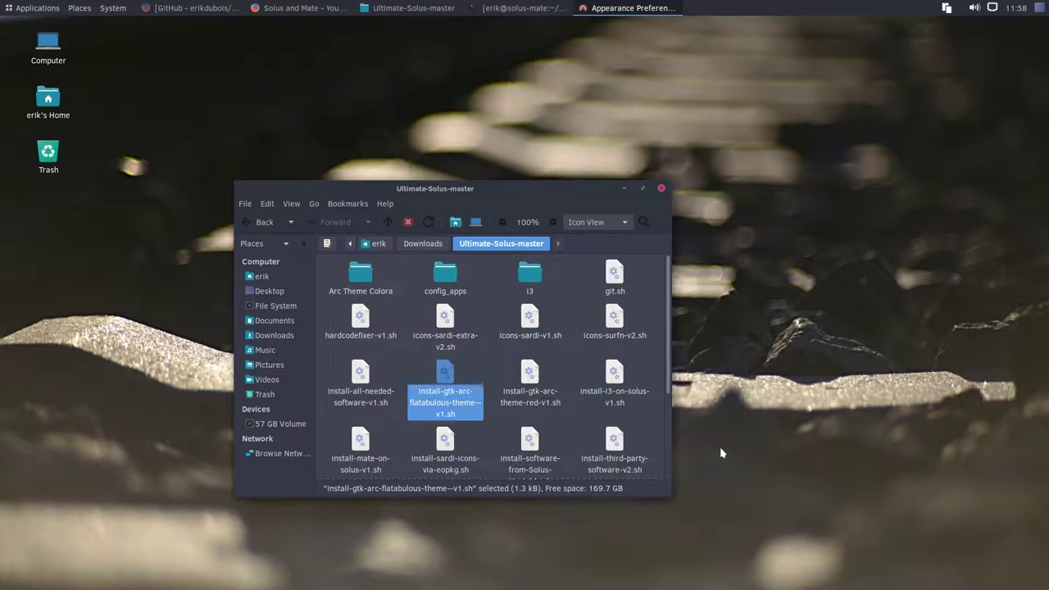
Step: Maximize the Ultimate-Solus-master window and switch to the terminal opened in that folder
{"action": "double_click", "coordinate": [487, 188]}
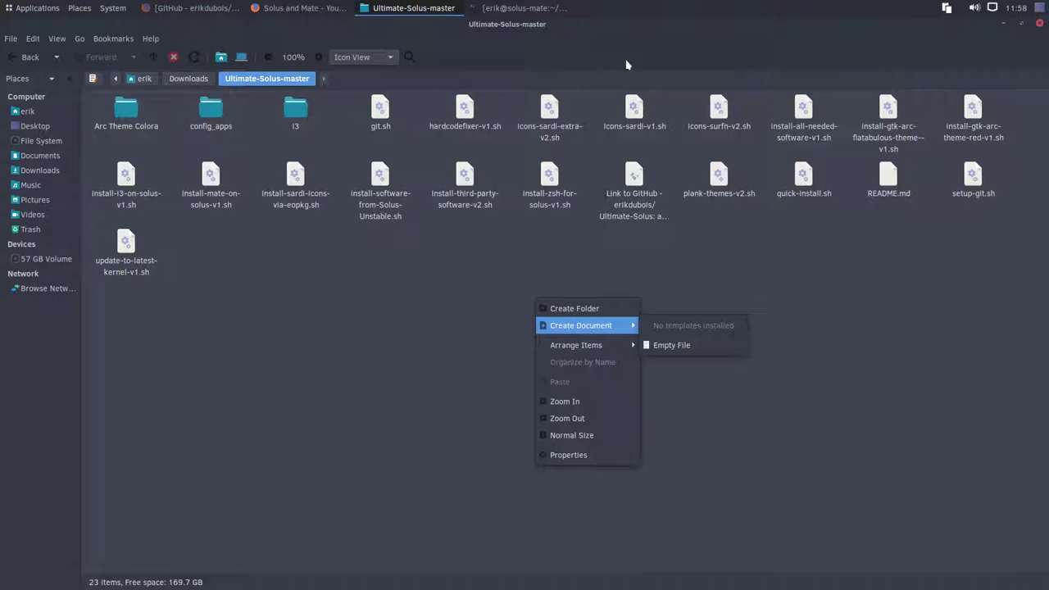
{"action": "left_click", "coordinate": [524, 7]}
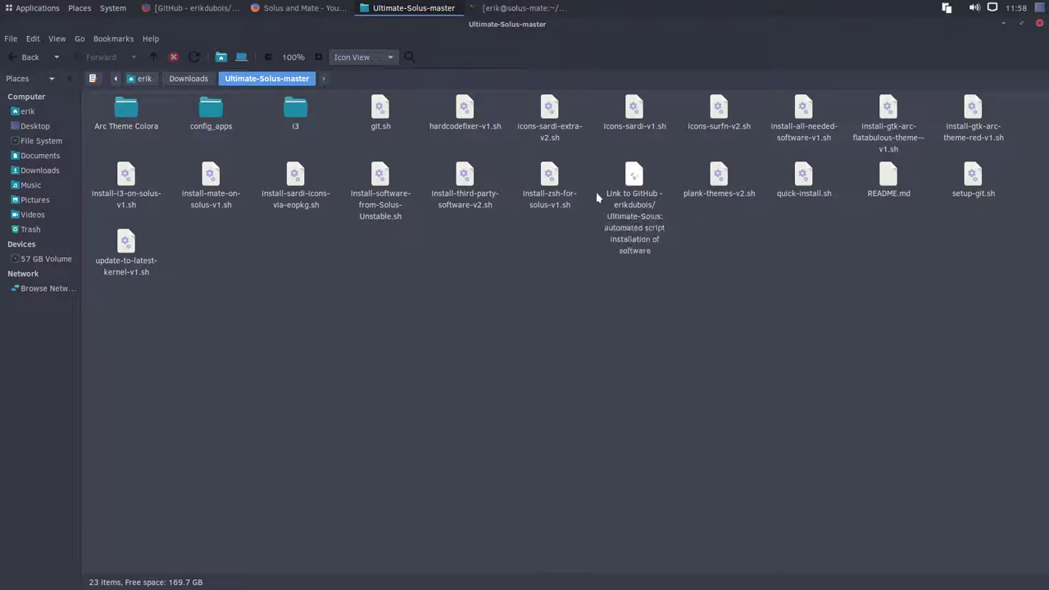
{"action": "left_click", "coordinate": [518, 8]}
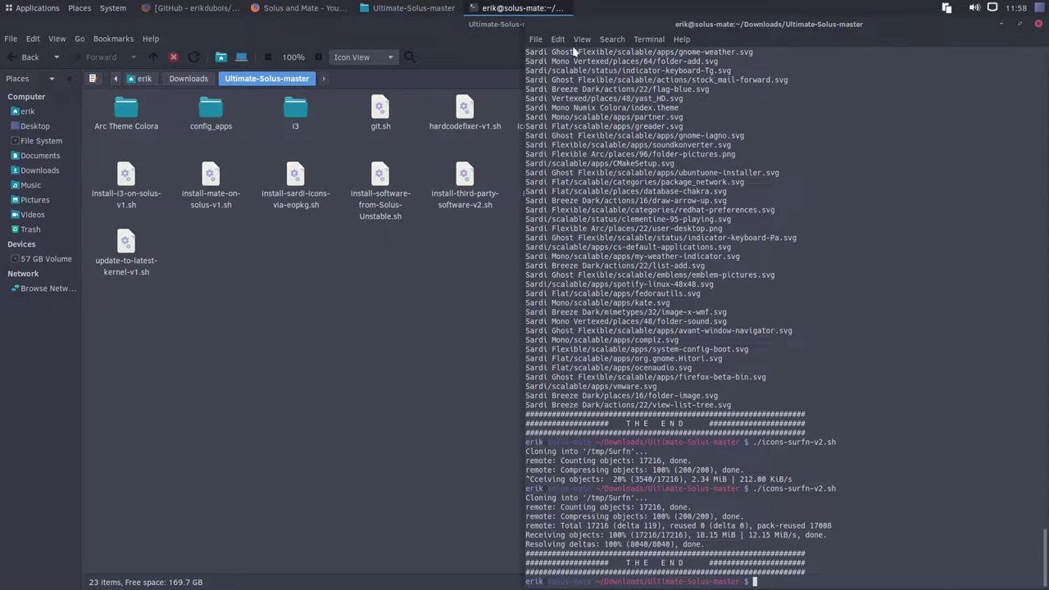
Step: Run ./icons-sardi-extra-v2.sh in the terminal to install the Sardi Extra icons
{"action": "type", "text": "./icon"}
{"action": "key", "text": "Tab"}
{"action": "key", "text": "Tab"}
{"action": "type", "text": "a"}
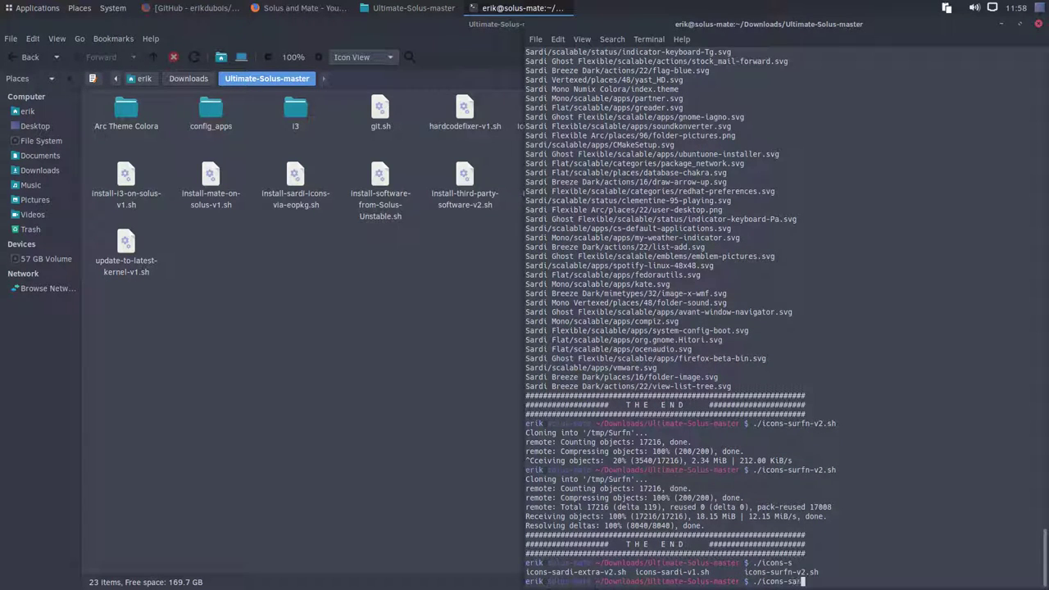
{"action": "key", "text": "Tab"}
{"action": "type", "text": "e"}
{"action": "key", "text": "Tab"}
{"action": "key", "text": "Return"}
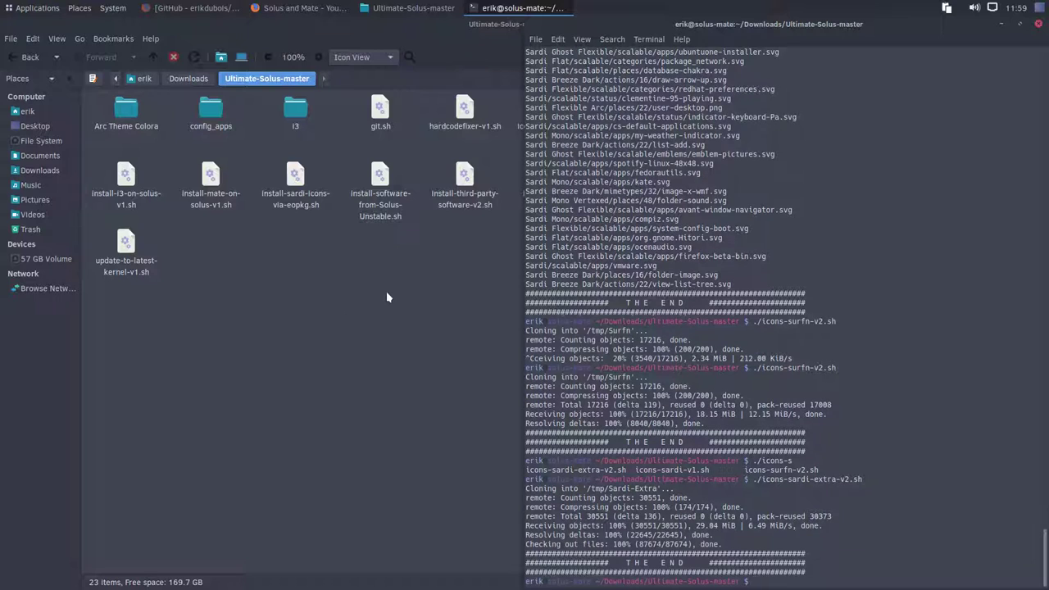
Step: Reopen the theme customization from the desktop's appearance settings, try the Sardi Vertexed icons, and set the icon theme to Sardi Polo
{"action": "left_click", "coordinate": [402, 268]}
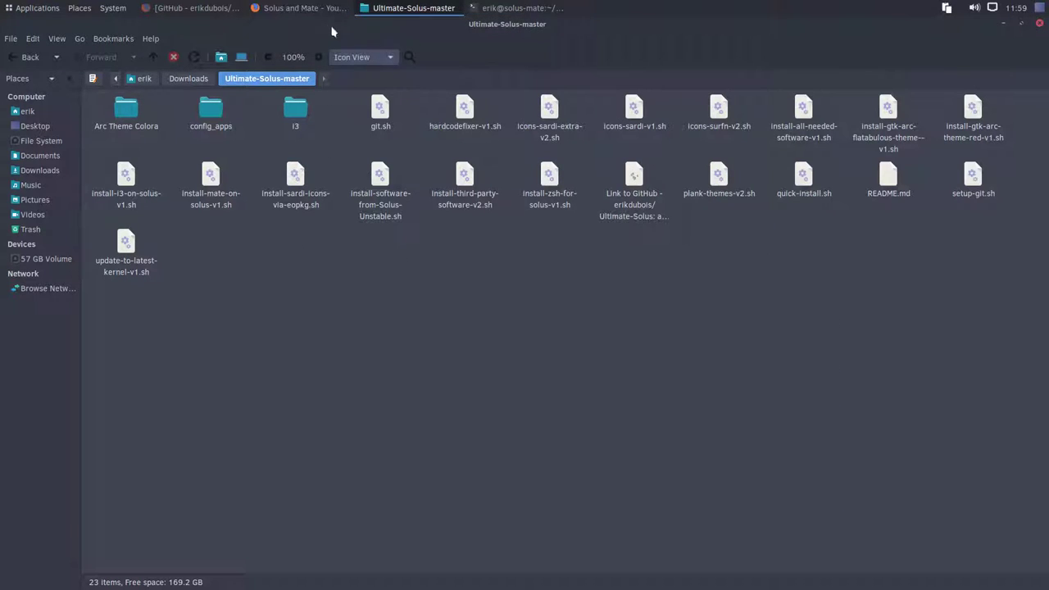
{"action": "left_click", "coordinate": [113, 8]}
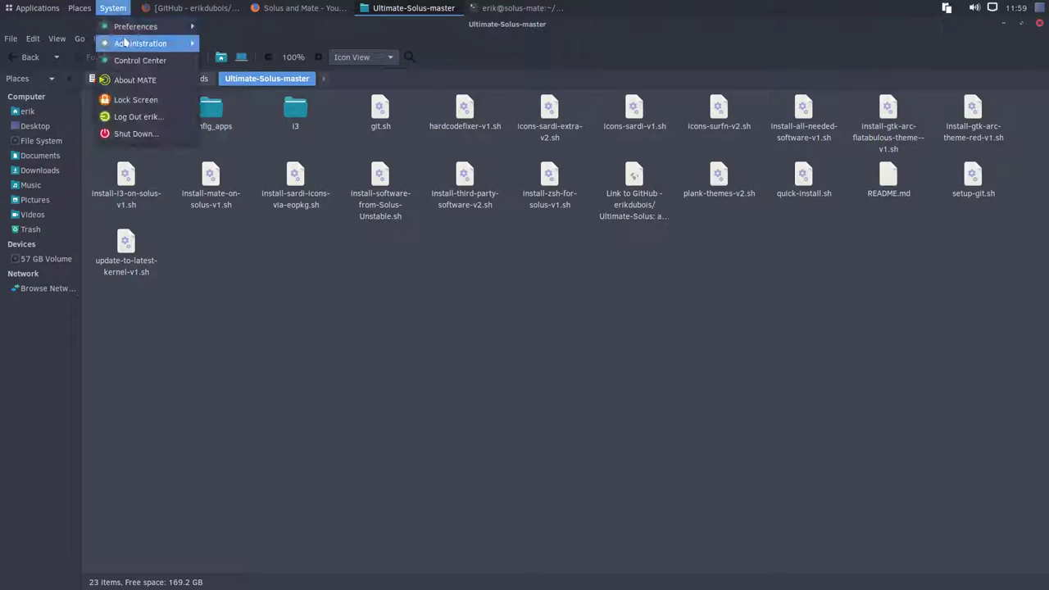
{"action": "mouse_move", "coordinate": [152, 28]}
{"action": "mouse_move", "coordinate": [270, 63]}
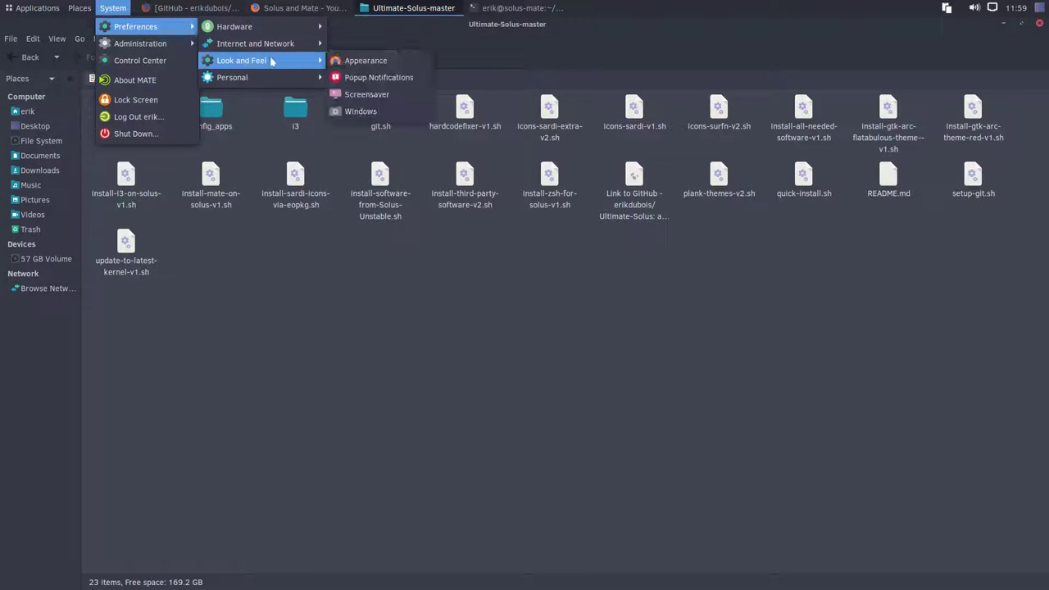
{"action": "left_click", "coordinate": [337, 62]}
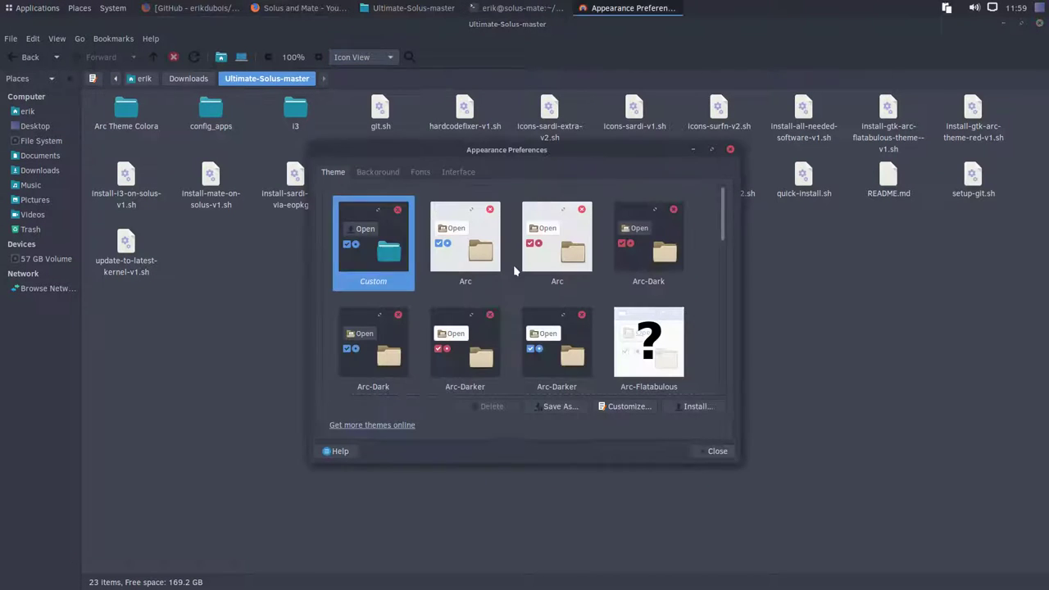
{"action": "left_click", "coordinate": [637, 408]}
{"action": "left_click", "coordinate": [545, 217]}
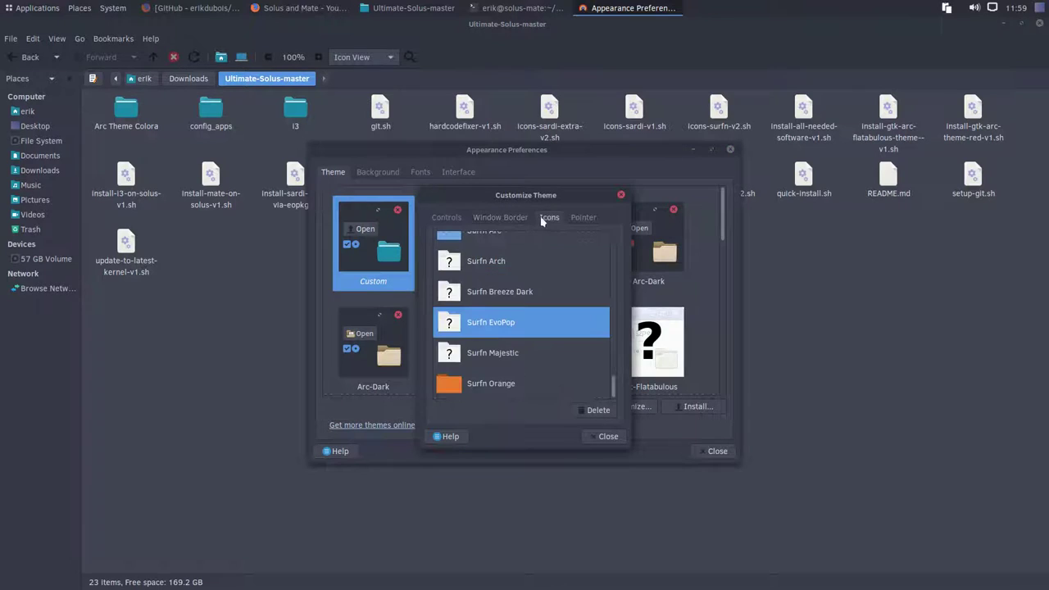
{"action": "scroll", "coordinate": [522, 303], "scroll_direction": "up", "scroll_amount": 3}
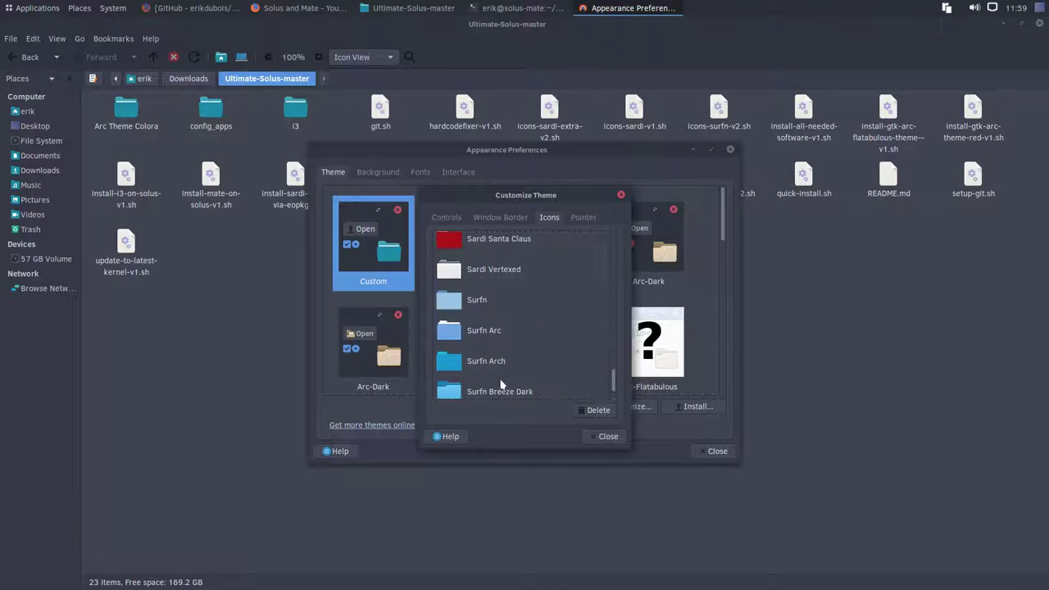
{"action": "left_click", "coordinate": [489, 303]}
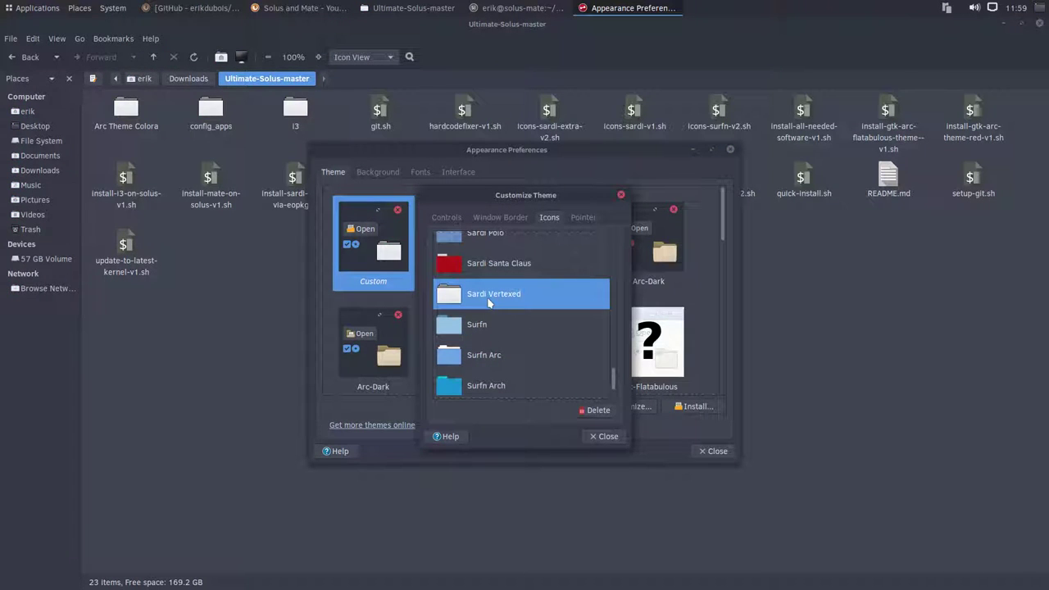
{"action": "key", "text": "Up"}
{"action": "key", "text": "Up"}
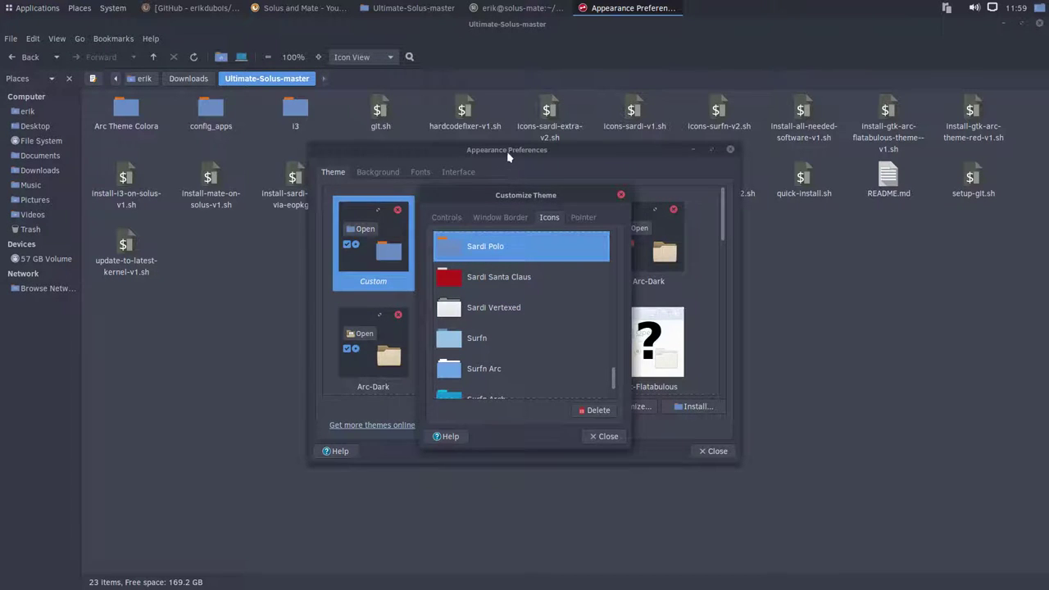
Step: Move the theme customization dialog clear of the file manager and open the home folder to view its Sardi Polo icons
{"action": "left_click_drag", "start_coordinate": [508, 148], "coordinate": [795, 271]}
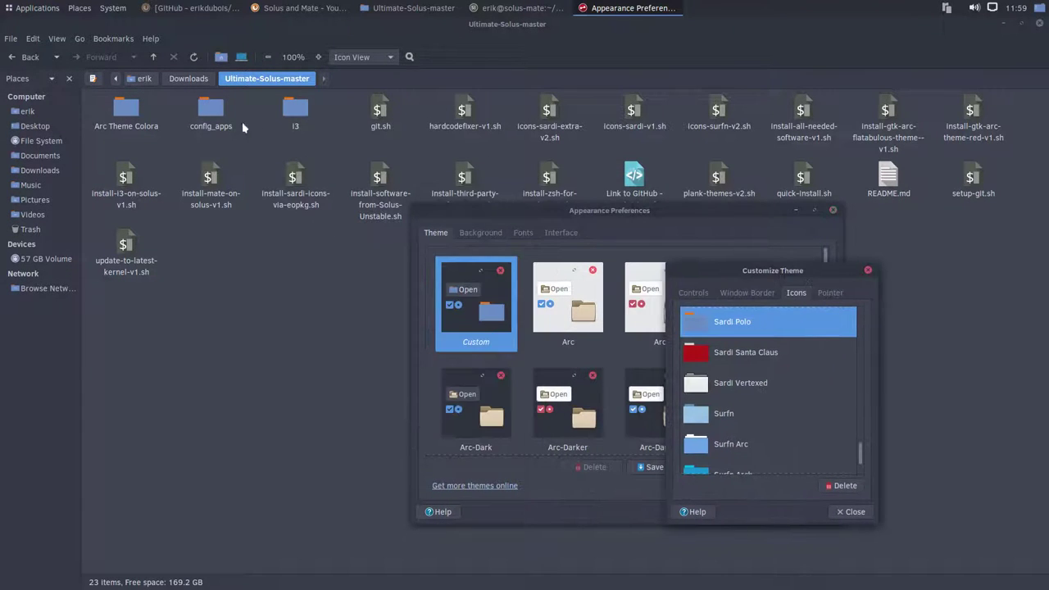
{"action": "left_click", "coordinate": [29, 111]}
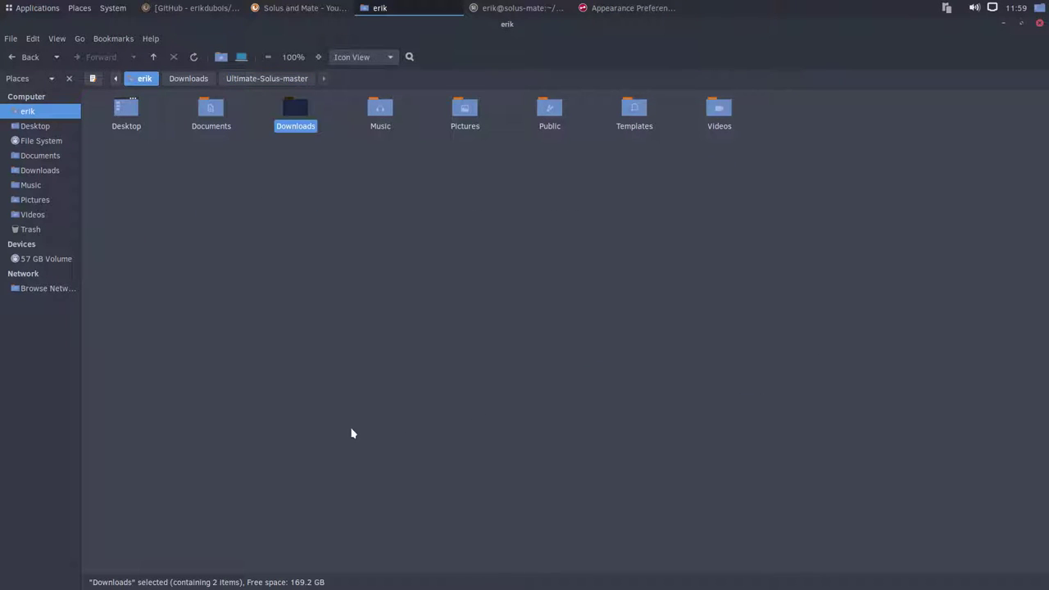
Step: Return to the theme customization and try the Sardi Mono Vertexed, Sardi Mono Santa Claus and Sardi Mono Papirus Dark icons
{"action": "key", "text": "alt+Tab"}
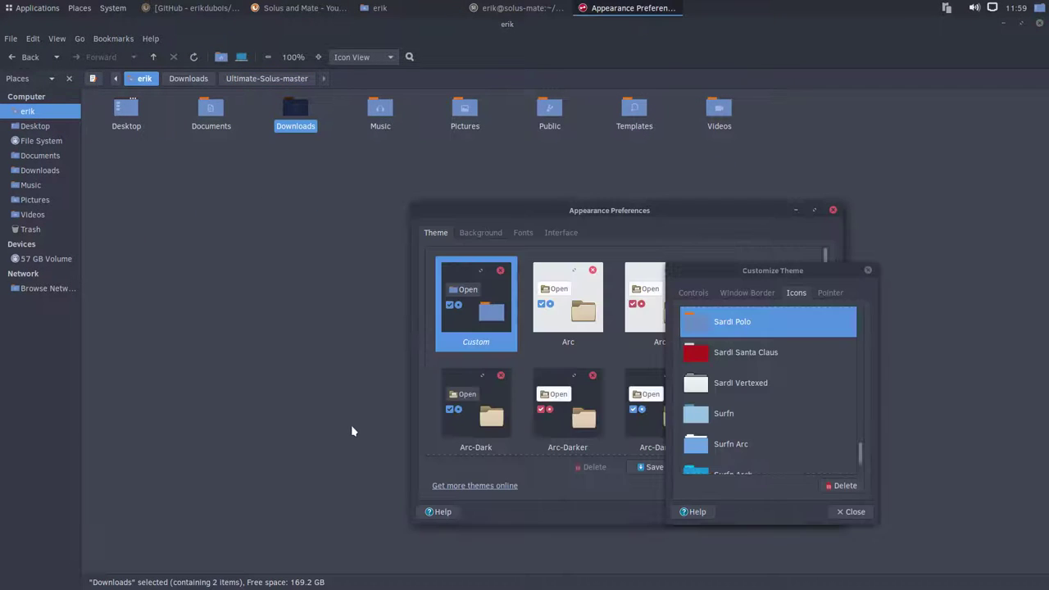
{"action": "left_click", "coordinate": [748, 325]}
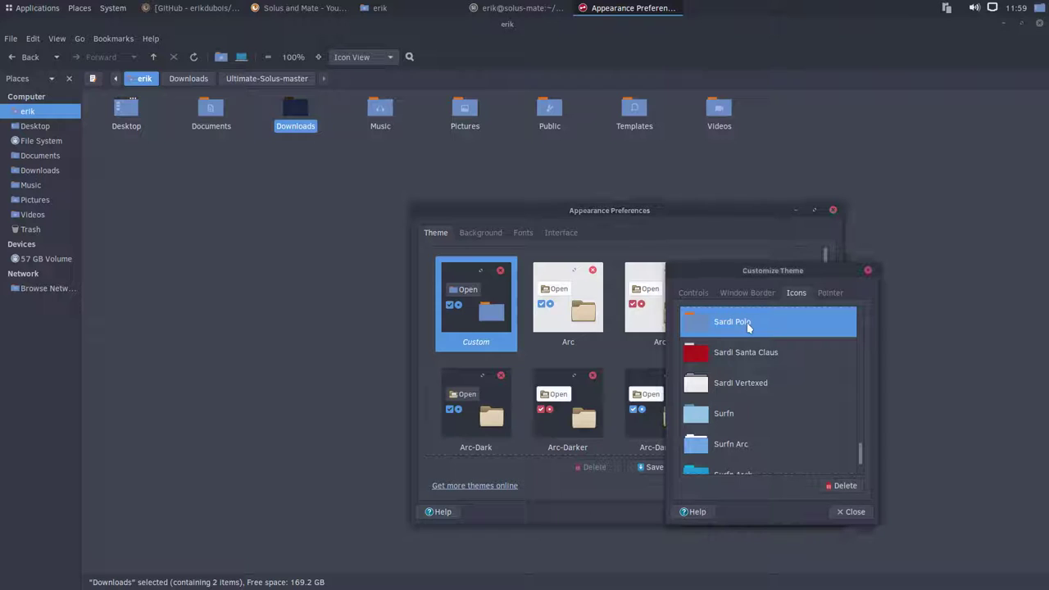
{"action": "key", "text": "Up"}
{"action": "key", "text": "Up"}
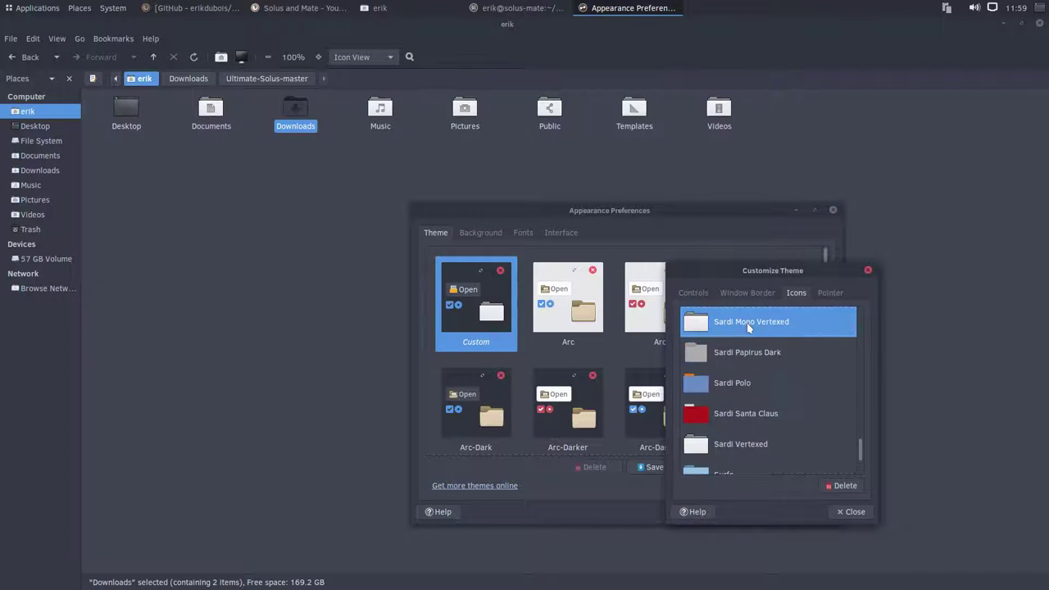
{"action": "key", "text": "Down"}
{"action": "key", "text": "Up"}
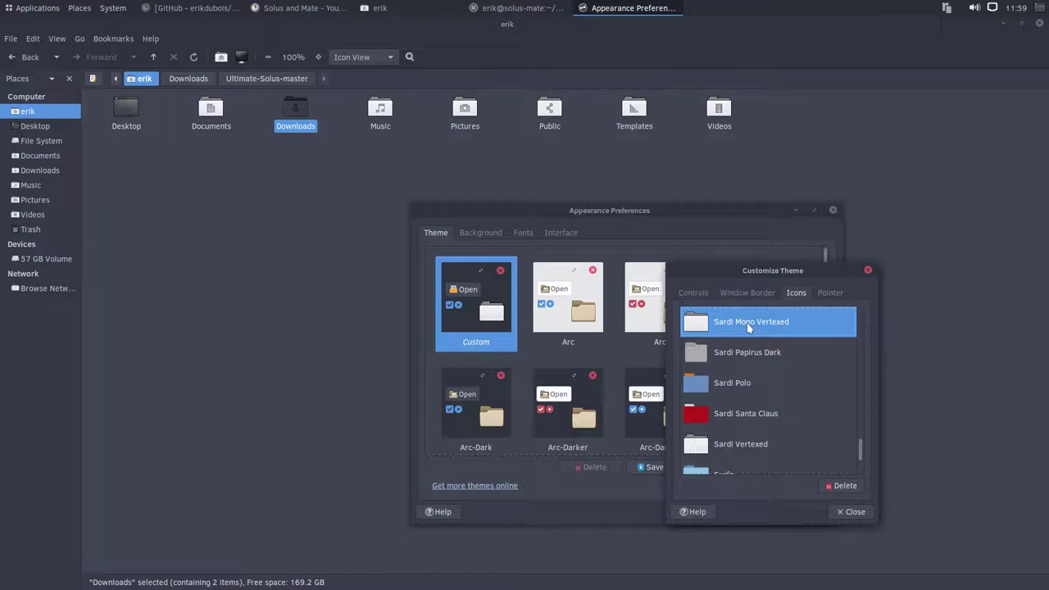
{"action": "key", "text": "Up"}
{"action": "key", "text": "Up"}
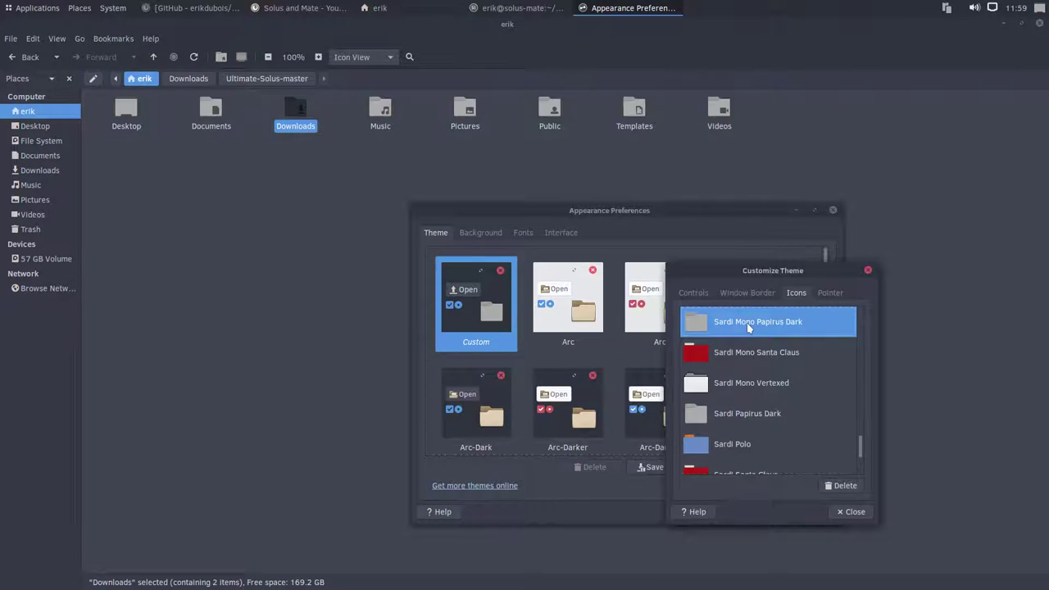
{"action": "key", "text": "Down"}
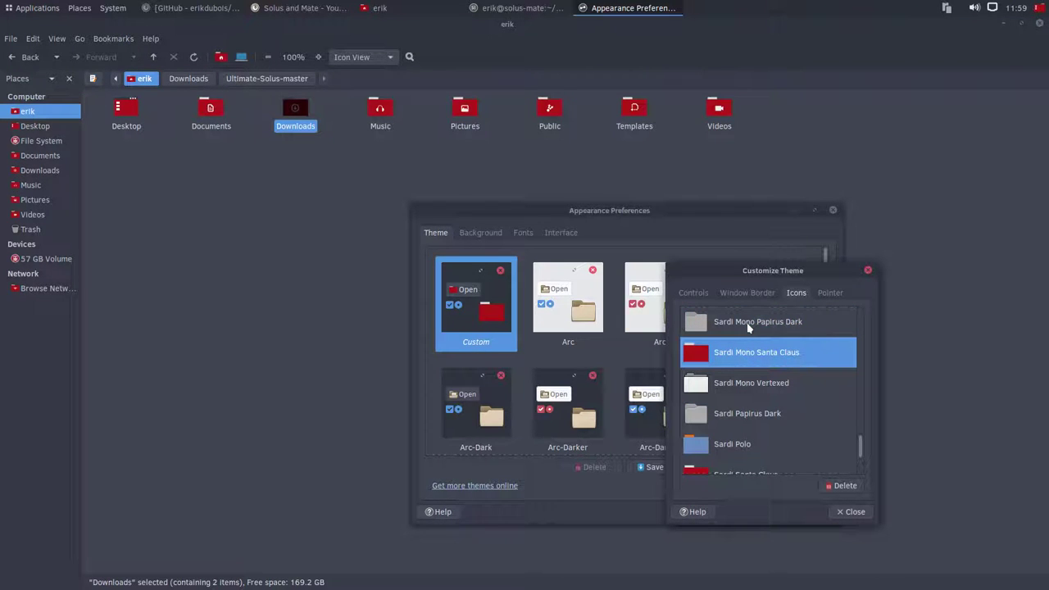
{"action": "key", "text": "Up"}
Step: Preview the Sardi Mono Numix Colora icon variants one by one, from Watusi up to Sardi Mono Numix
{"action": "key", "text": "Up"}
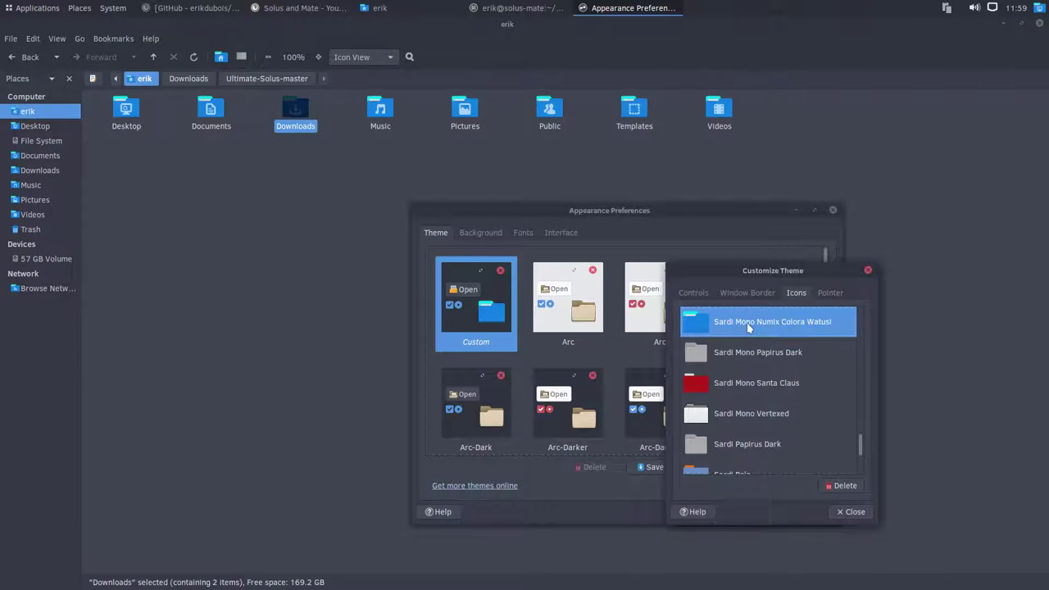
{"action": "key", "text": "Up"}
{"action": "key", "text": "Up"}
{"action": "key", "text": "Up"}
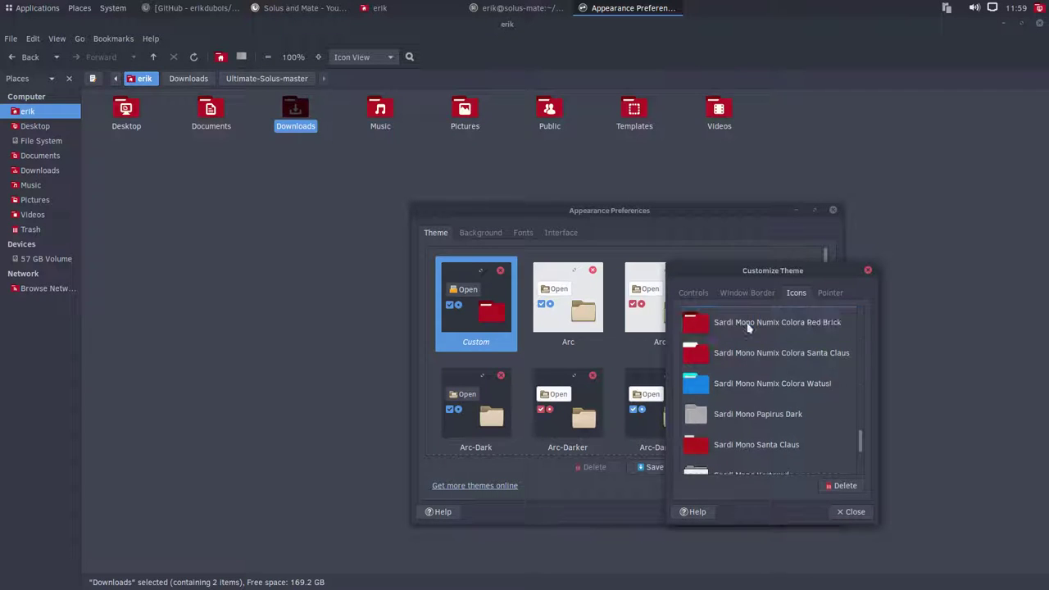
{"action": "key", "text": "Up"}
{"action": "key", "text": "Up"}
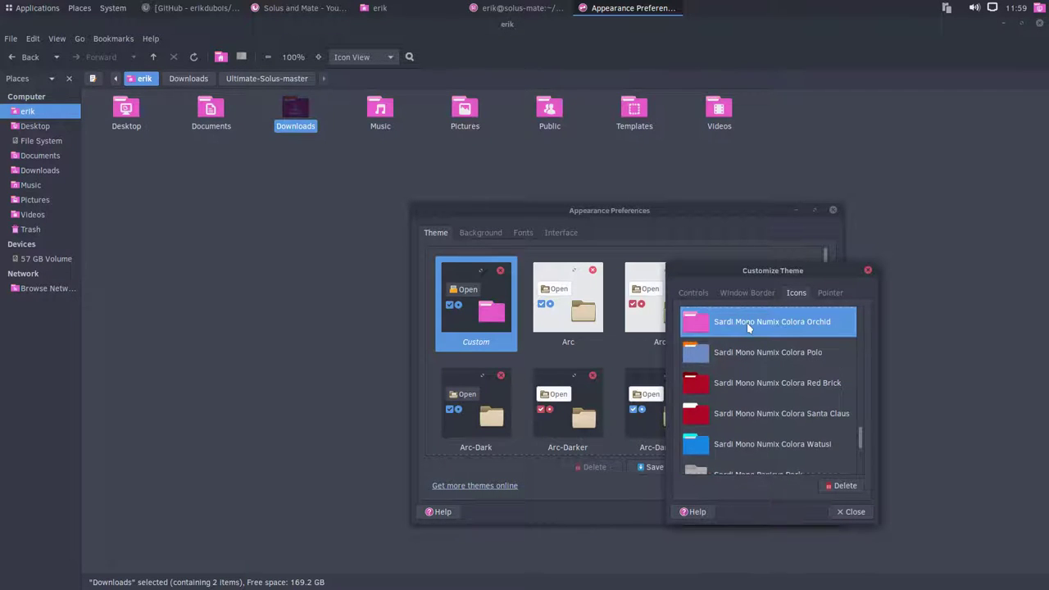
{"action": "key", "text": "Up"}
{"action": "key", "text": "Up"}
{"action": "key", "text": "Up"}
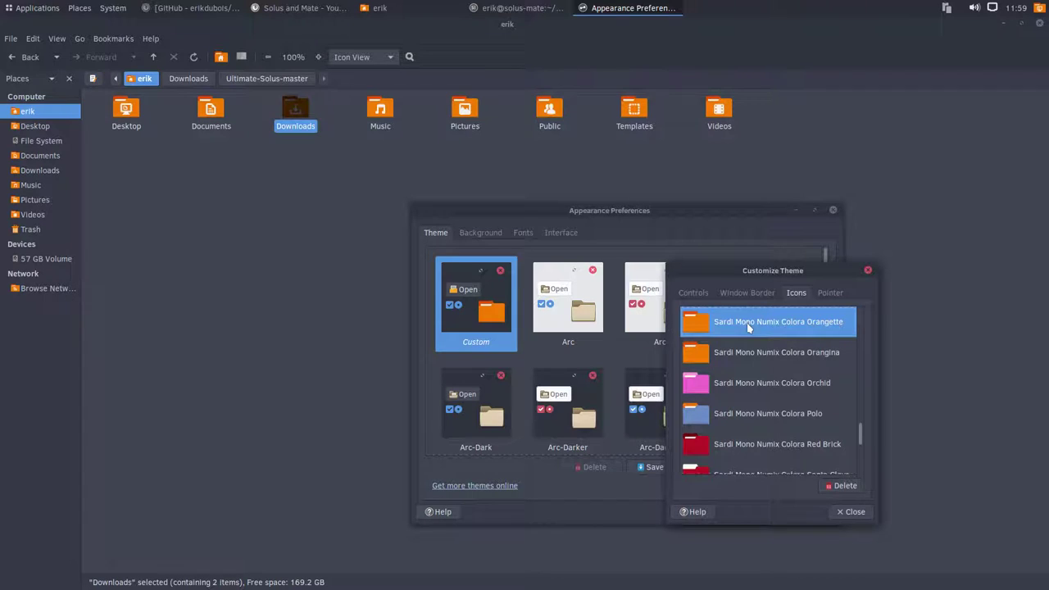
{"action": "key", "text": "Up"}
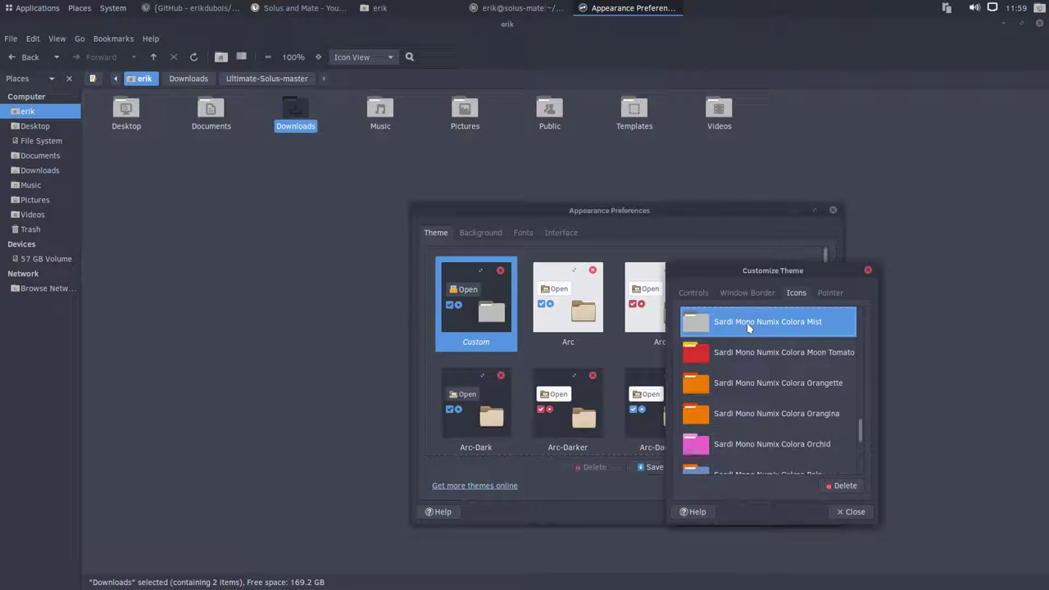
{"action": "key", "text": "Up"}
{"action": "key", "text": "Up"}
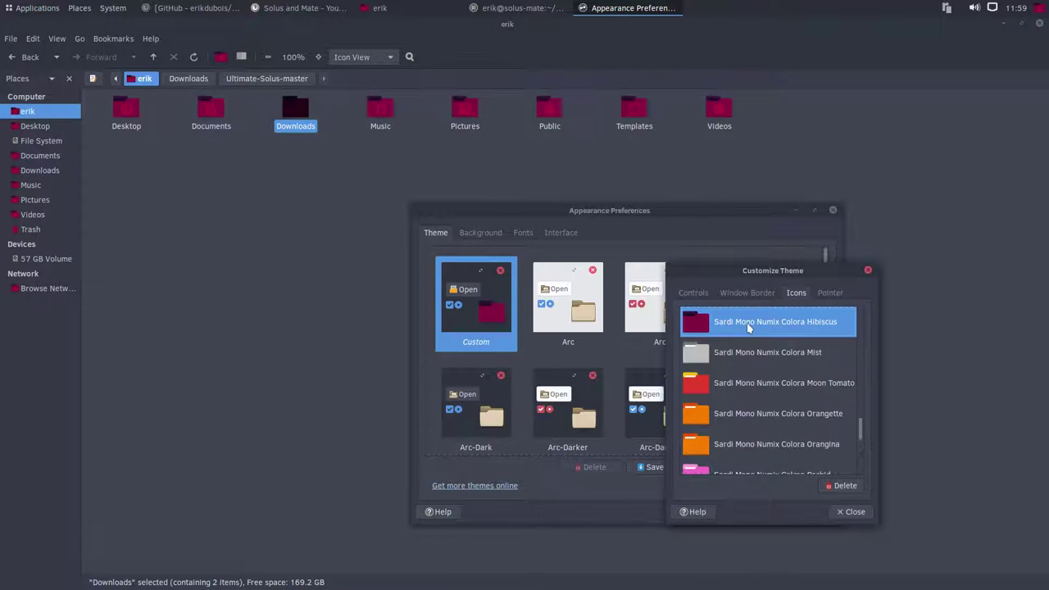
{"action": "key", "text": "Up"}
{"action": "key", "text": "Up"}
{"action": "key", "text": "Up"}
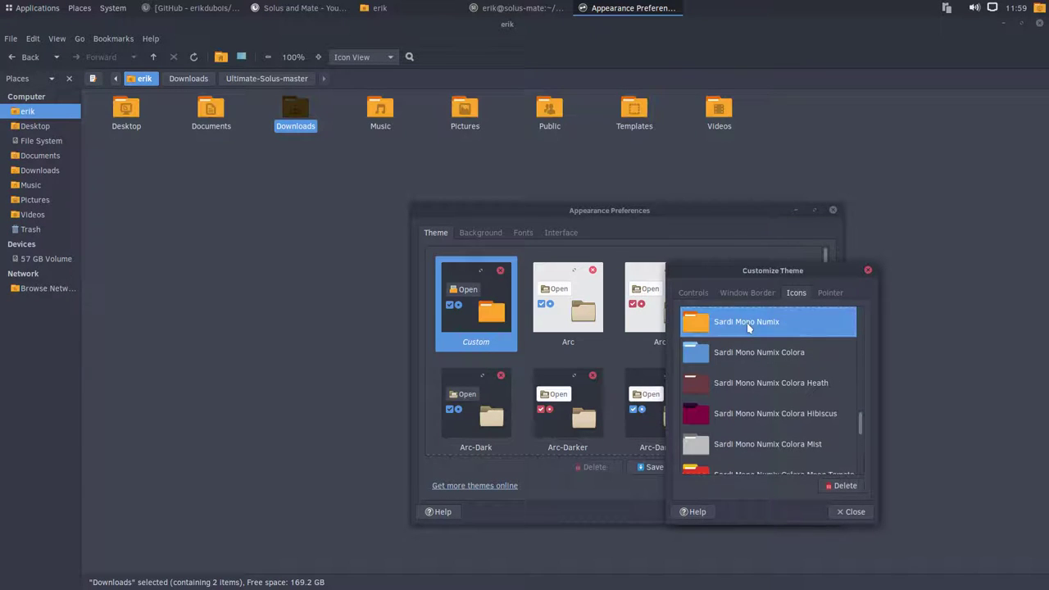
Step: Preview the icon sets from Sardi Mono Mint-X-Grey and Sardi Mono Lüv up to Sardi Mono Colora Blue Love
{"action": "key", "text": "Up"}
{"action": "key", "text": "Up"}
{"action": "key", "text": "Up"}
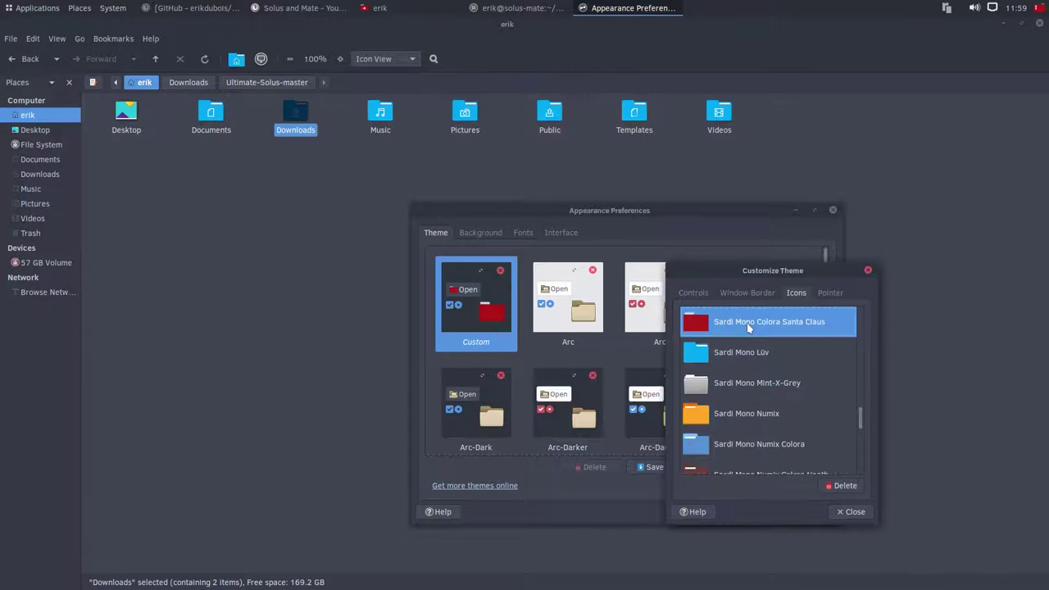
{"action": "key", "text": "Up"}
{"action": "key", "text": "Up"}
{"action": "key", "text": "Up"}
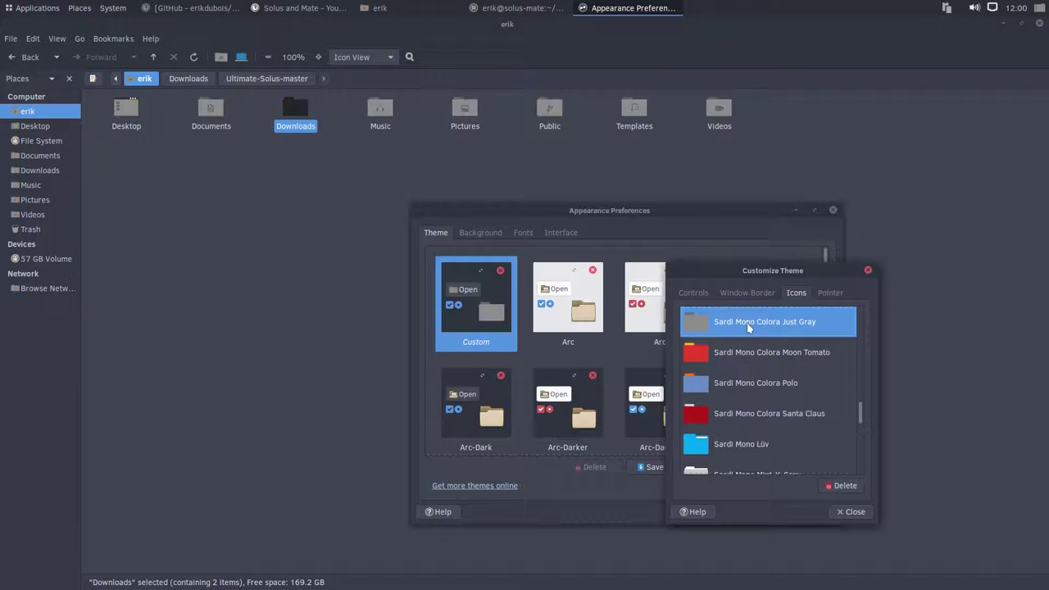
{"action": "key", "text": "Up"}
{"action": "key", "text": "Up"}
{"action": "key", "text": "Up"}
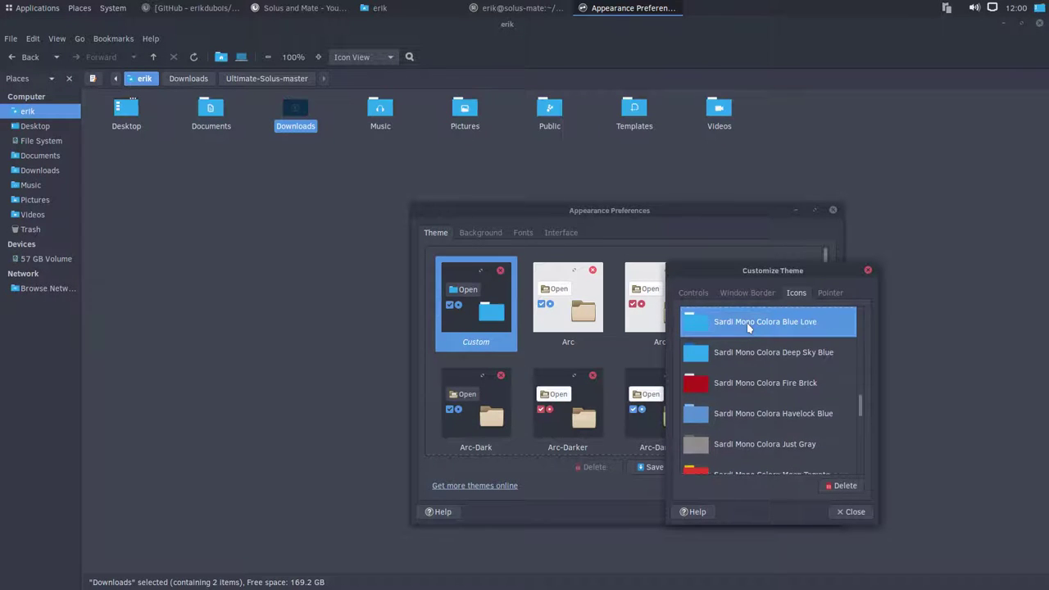
Step: Preview the icon sets above Sardi Mono Colora Blue Love, through Sardi Mono and Sardi Lüv to the Sardi Ghost Flexible sets
{"action": "key", "text": "Up"}
{"action": "key", "text": "Up"}
{"action": "key", "text": "Up"}
{"action": "key", "text": "Up"}
{"action": "key", "text": "Up"}
{"action": "key", "text": "Up"}
{"action": "key", "text": "Up"}
{"action": "key", "text": "Up"}
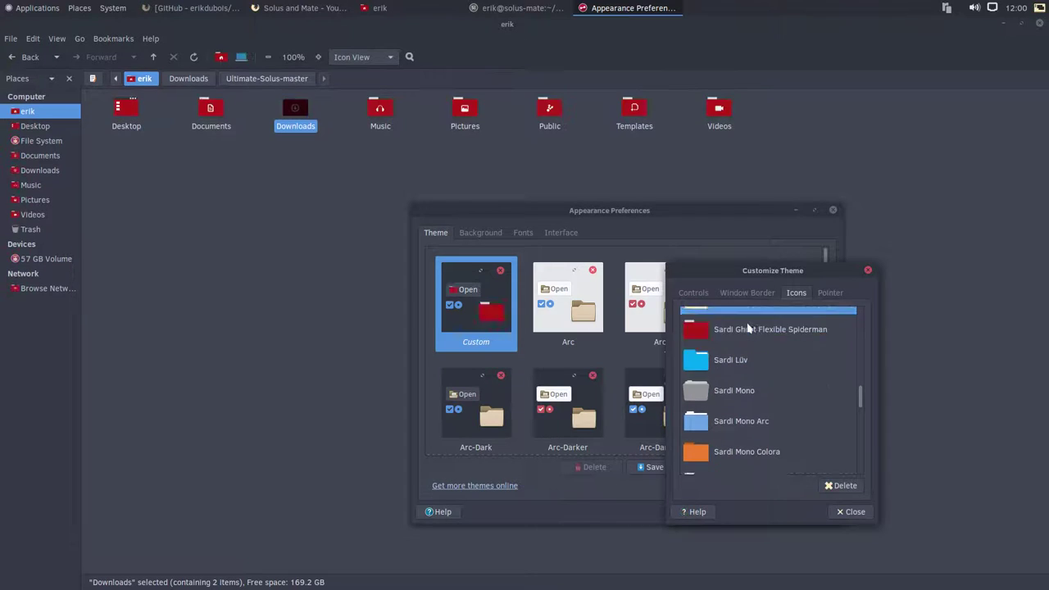
Step: Preview the Sardi Ghost Flexible and Sardi Flexible icon variants up to Sardi Flexible Faba
{"action": "key", "text": "Up"}
{"action": "key", "text": "Up"}
{"action": "key", "text": "Up"}
{"action": "key", "text": "Up"}
{"action": "key", "text": "Up"}
{"action": "key", "text": "Up"}
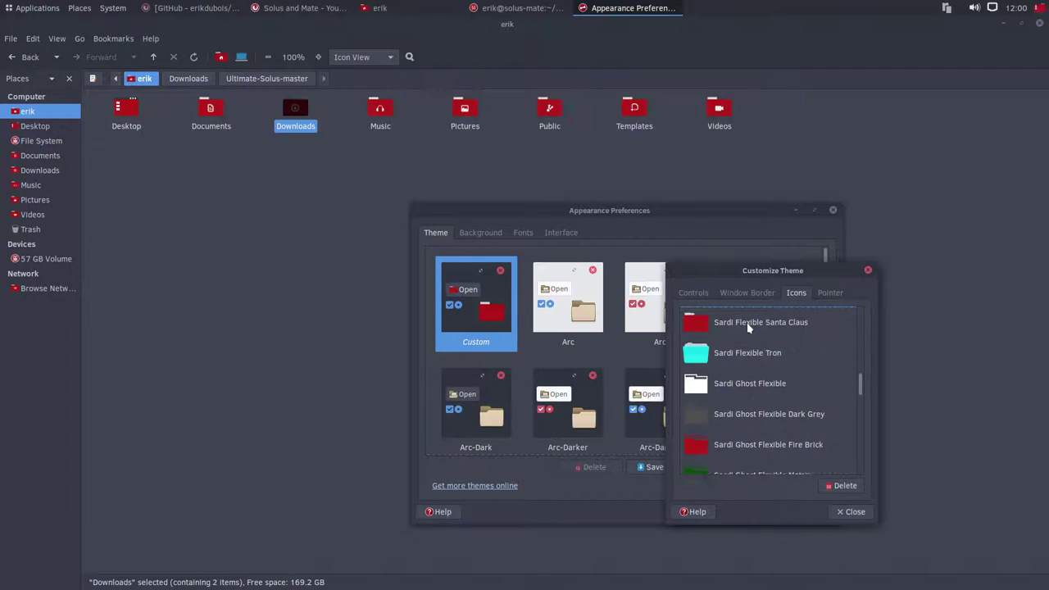
{"action": "key", "text": "Up"}
{"action": "key", "text": "Up"}
{"action": "key", "text": "Up"}
{"action": "key", "text": "Up"}
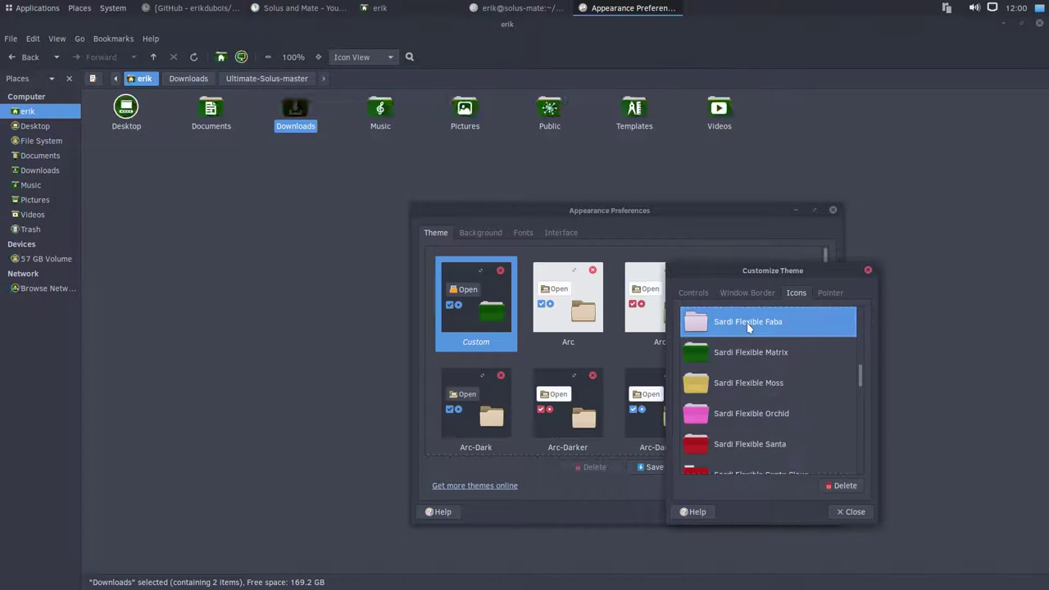
Step: Preview the icon sets from Sardi Flexible Breeze Dark through Sardi Flat Majestic up to the Sardi Flat Colora variants
{"action": "key", "text": "Up"}
{"action": "key", "text": "Up"}
{"action": "key", "text": "Up"}
{"action": "key", "text": "Up"}
{"action": "key", "text": "Up"}
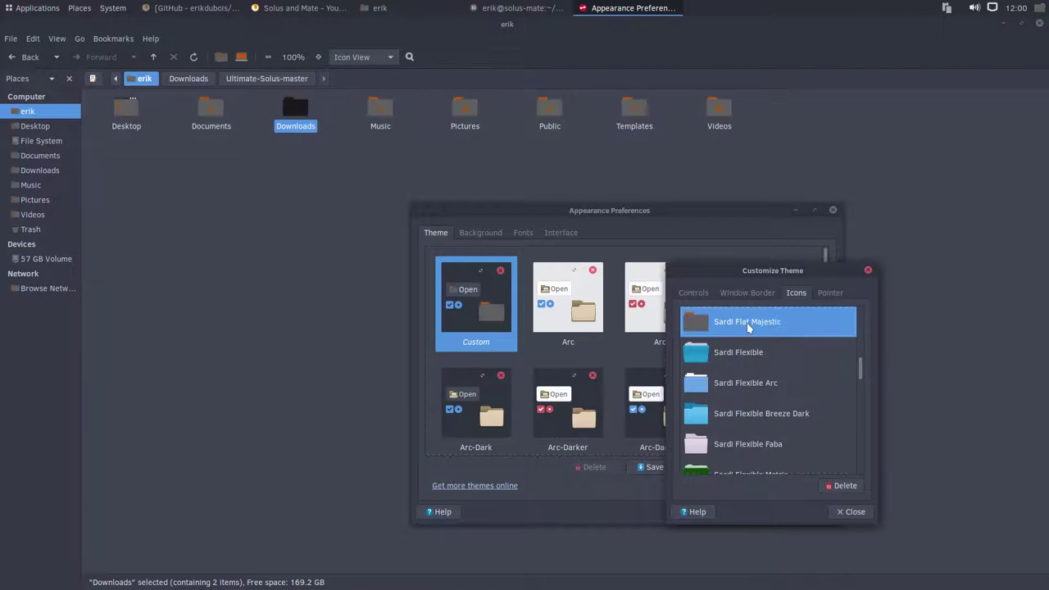
{"action": "key", "text": "Up"}
{"action": "key", "text": "Up"}
{"action": "key", "text": "Up"}
{"action": "key", "text": "Up"}
{"action": "key", "text": "Up"}
{"action": "key", "text": "Up"}
{"action": "key", "text": "Up"}
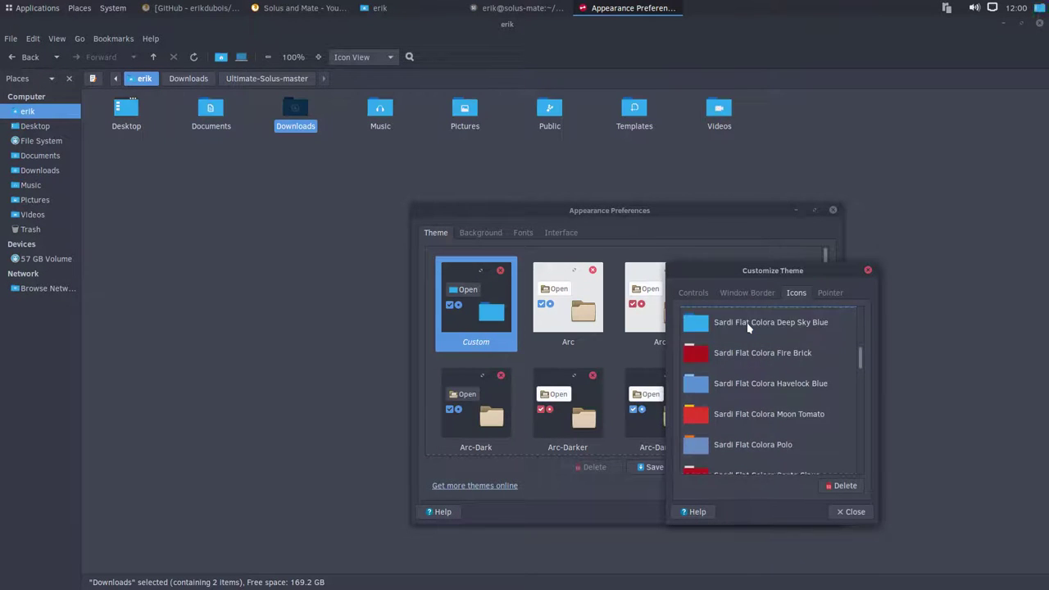
Step: Preview the remaining Sardi icon sets and continue past Paper and Oranchelo up to Numix Light
{"action": "key", "text": "Up"}
{"action": "key", "text": "Up"}
{"action": "key", "text": "Up"}
{"action": "key", "text": "Up"}
{"action": "key", "text": "Up"}
{"action": "key", "text": "Up"}
{"action": "key", "text": "Up"}
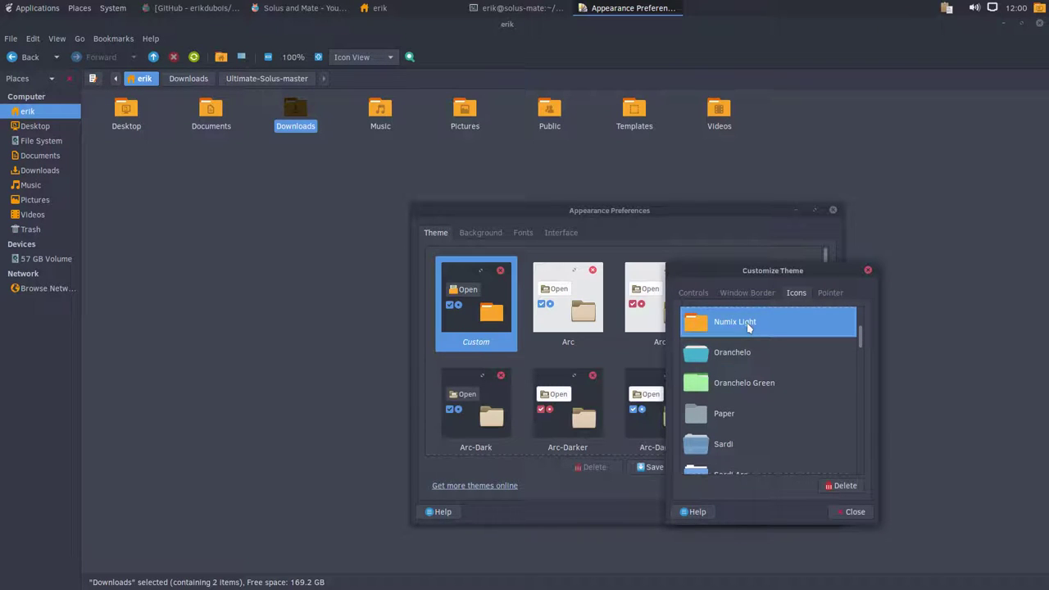
Step: Set the icon theme to Sardi and close the theme customization and appearance preferences
{"action": "key", "text": "Down"}
{"action": "key", "text": "Down"}
{"action": "key", "text": "Down"}
{"action": "key", "text": "Down"}
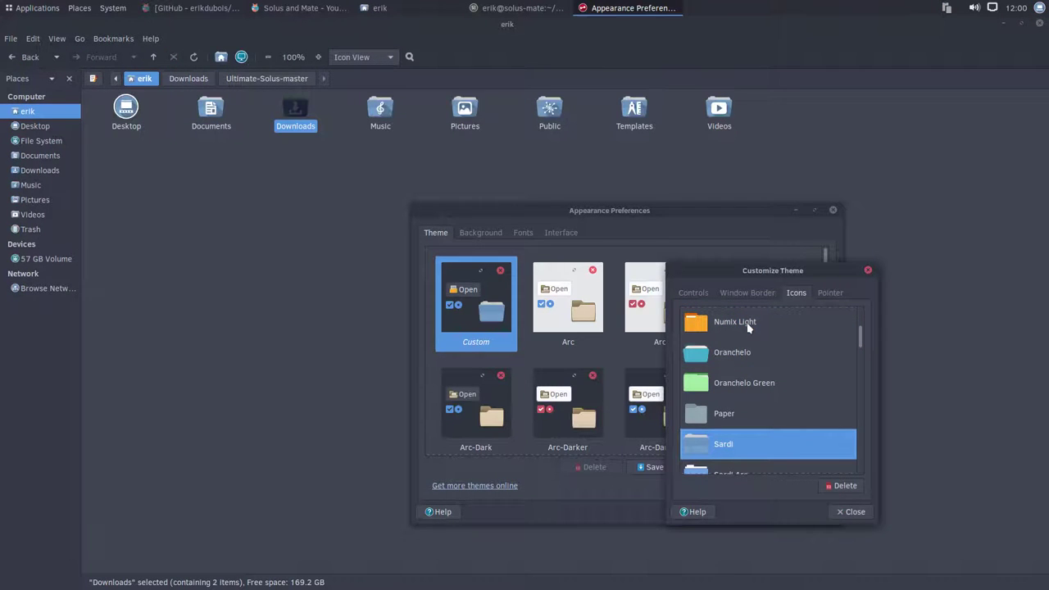
{"action": "left_click", "coordinate": [868, 272]}
{"action": "left_click", "coordinate": [833, 212]}
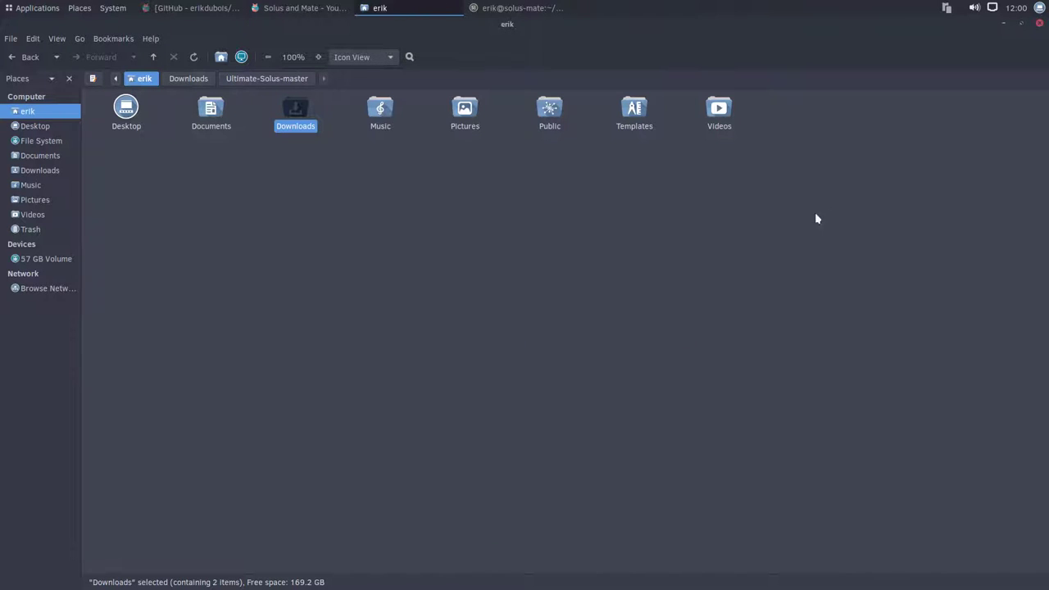
Step: Minimize the file manager to view the desktop icons, restore it, and open the Ultimate-Solus-master folder inside Downloads
{"action": "left_click", "coordinate": [1002, 23]}
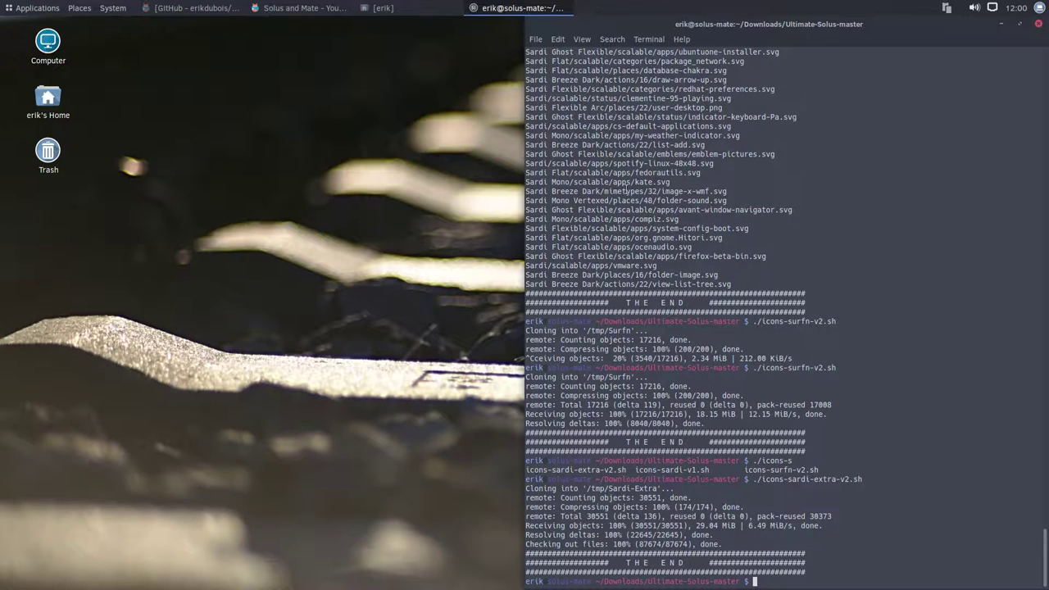
{"action": "left_click", "coordinate": [393, 10]}
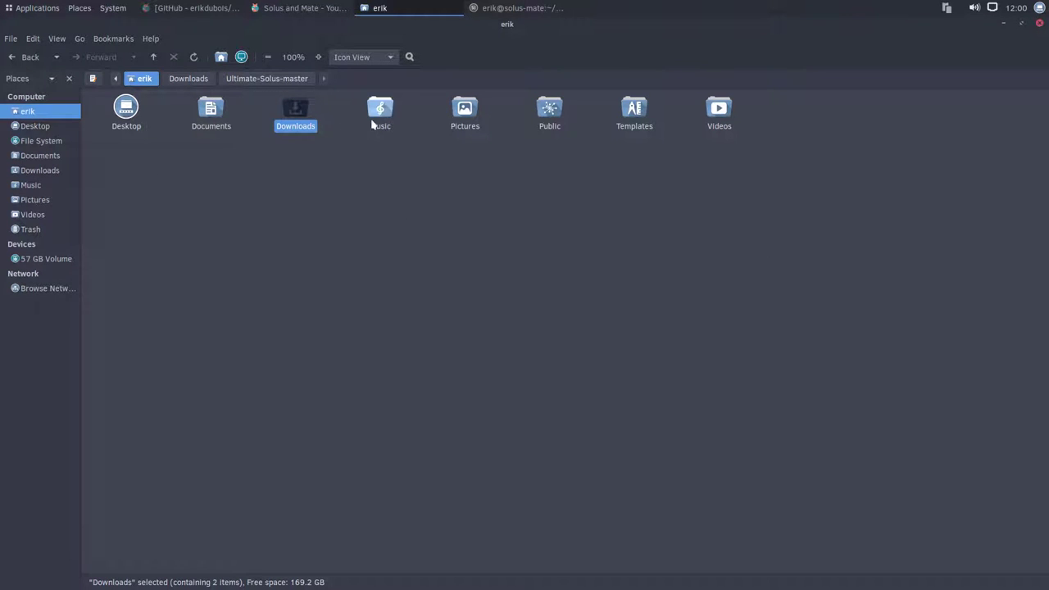
{"action": "double_click", "coordinate": [296, 112]}
{"action": "double_click", "coordinate": [124, 108]}
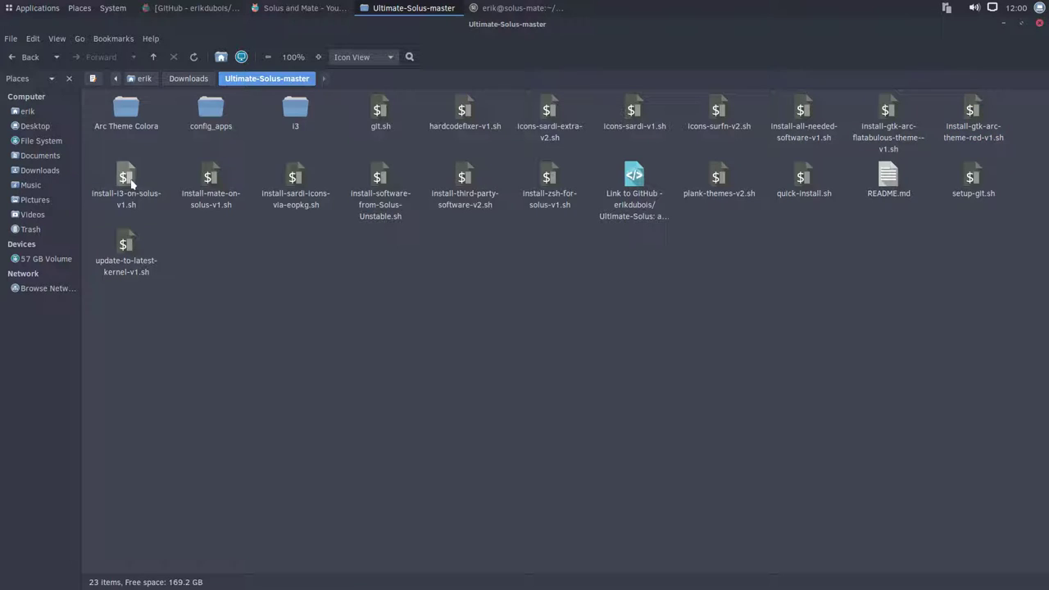
Step: Go through the install scripts in the folder, from install-i3-on-solus-v1.sh to install-third-party-software-v2.sh
{"action": "left_click", "coordinate": [131, 182]}
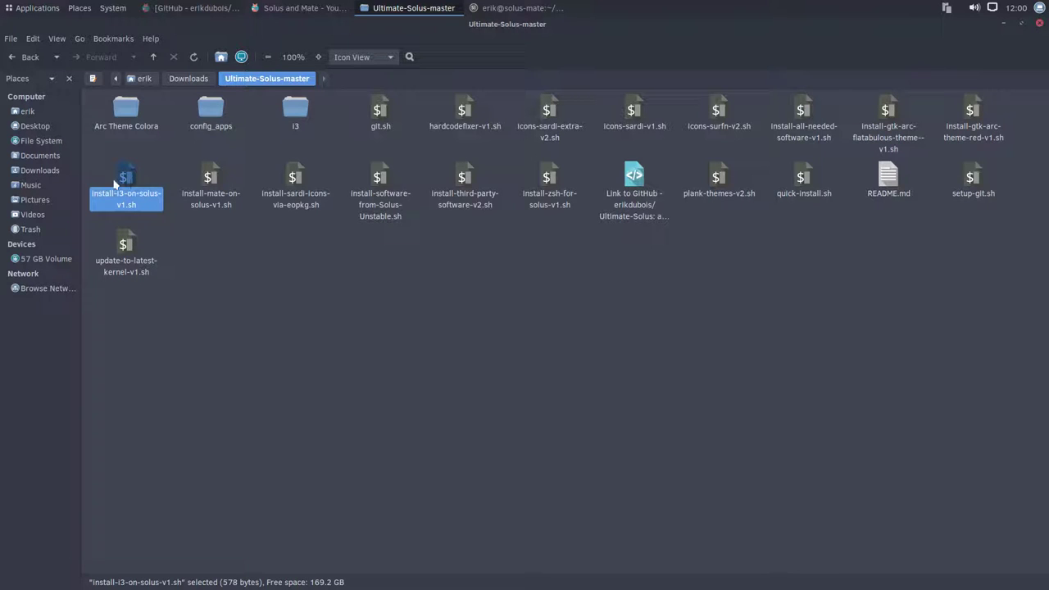
{"action": "left_click", "coordinate": [208, 175]}
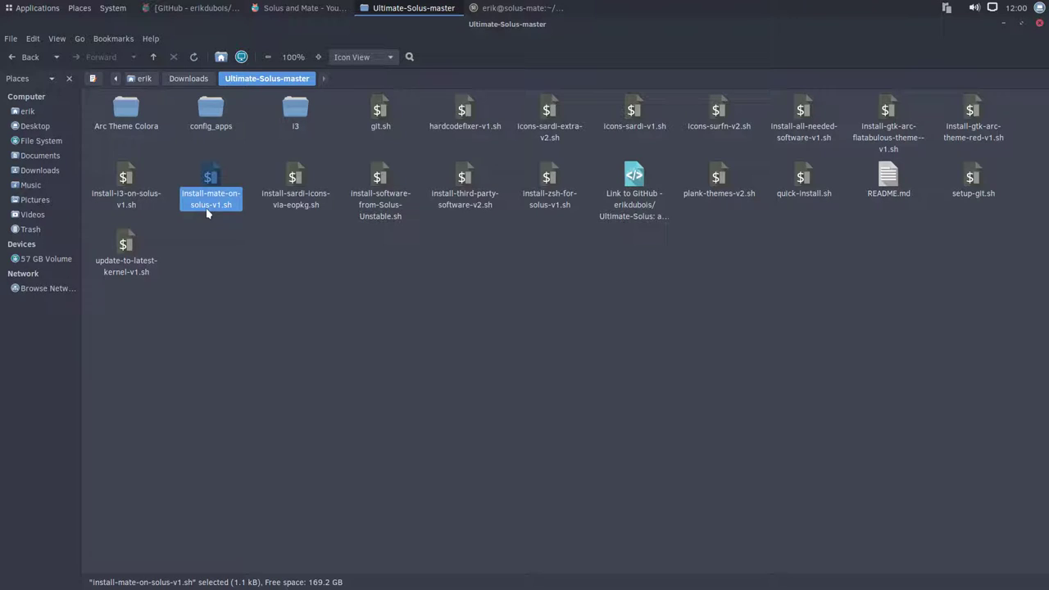
{"action": "left_click", "coordinate": [304, 206]}
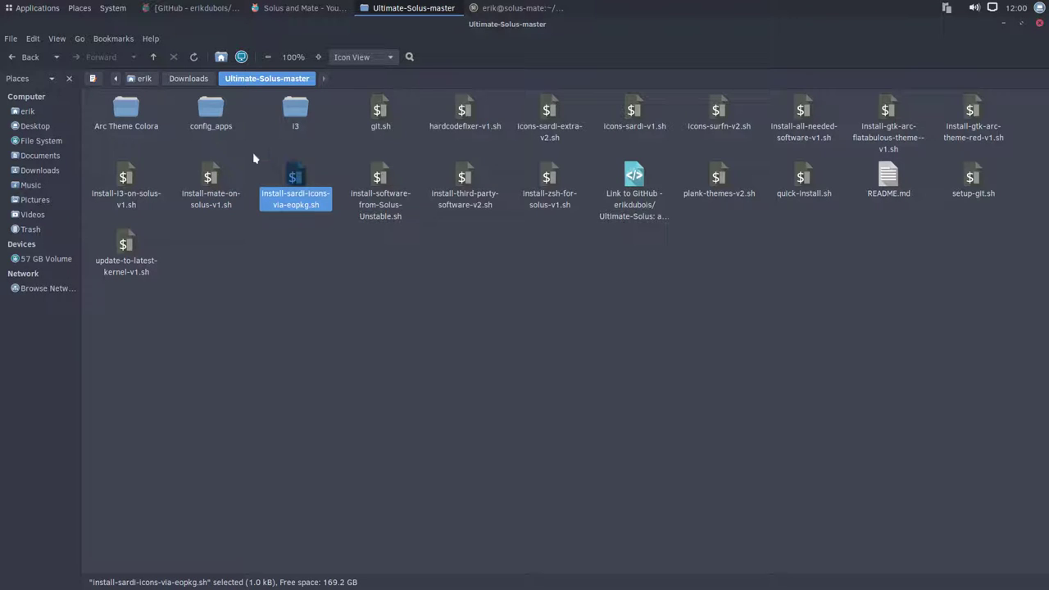
{"action": "left_click_drag", "start_coordinate": [253, 154], "coordinate": [310, 256]}
{"action": "left_click", "coordinate": [420, 283]}
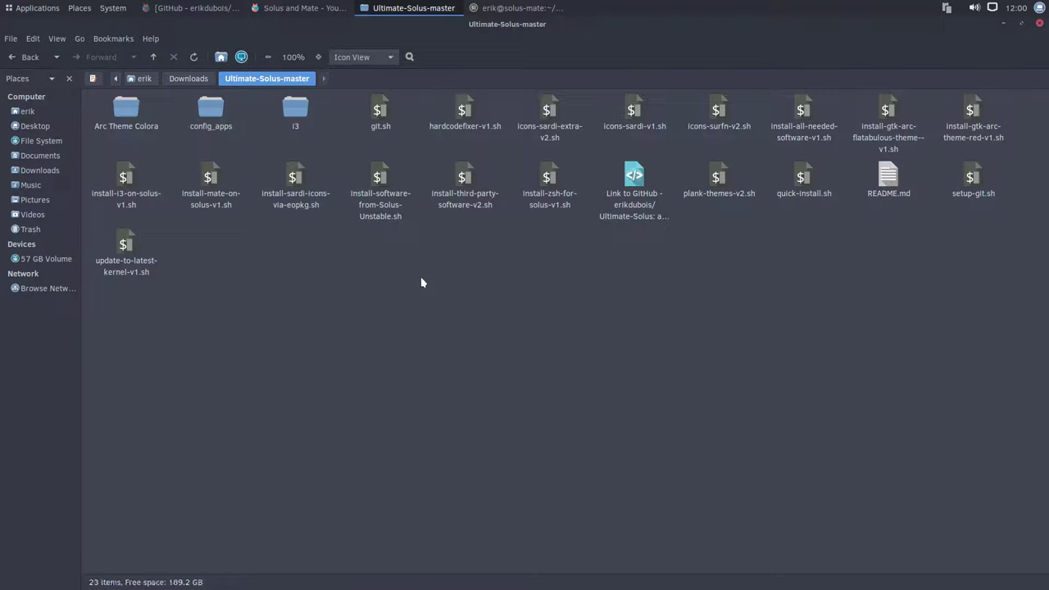
{"action": "left_click", "coordinate": [379, 174]}
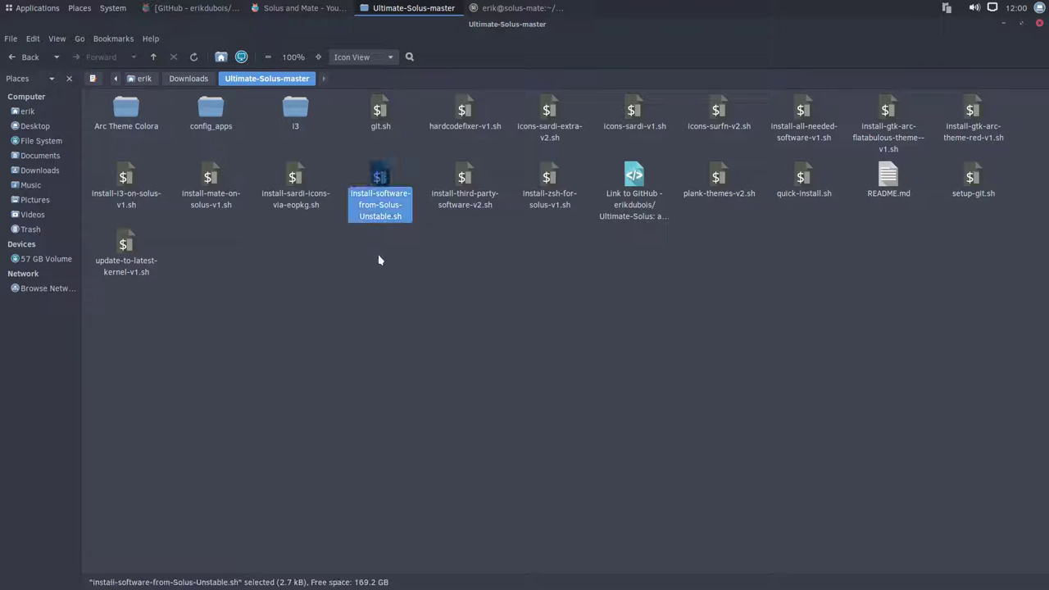
{"action": "left_click", "coordinate": [378, 266]}
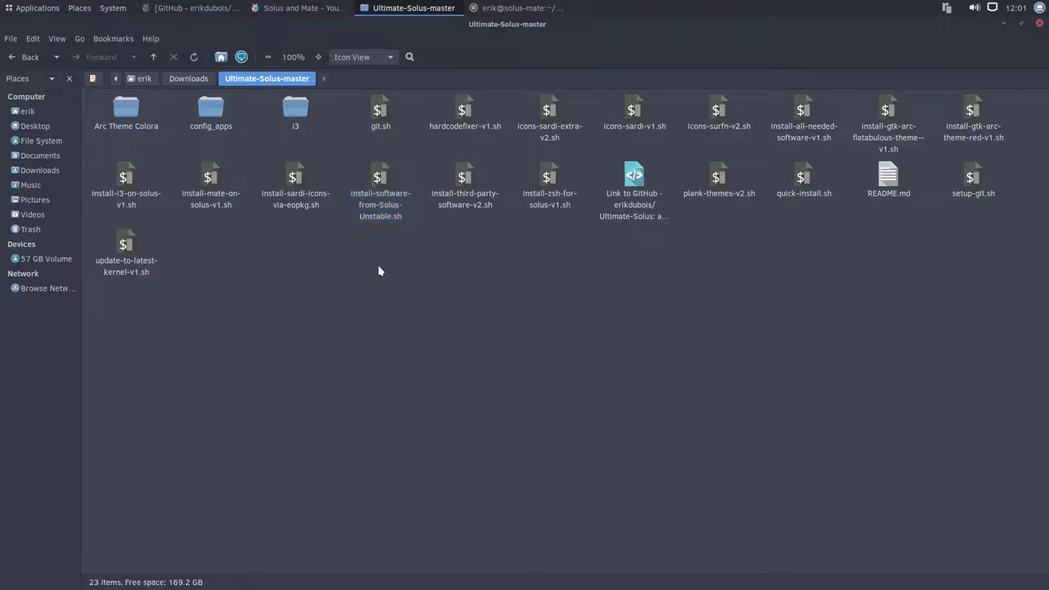
{"action": "left_click", "coordinate": [376, 180]}
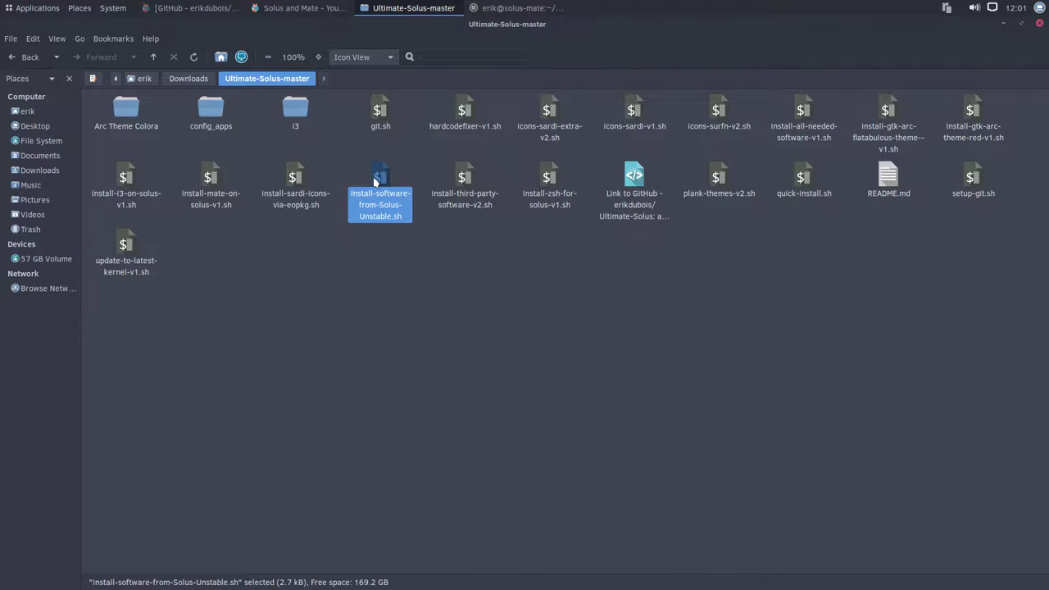
{"action": "left_click", "coordinate": [467, 187]}
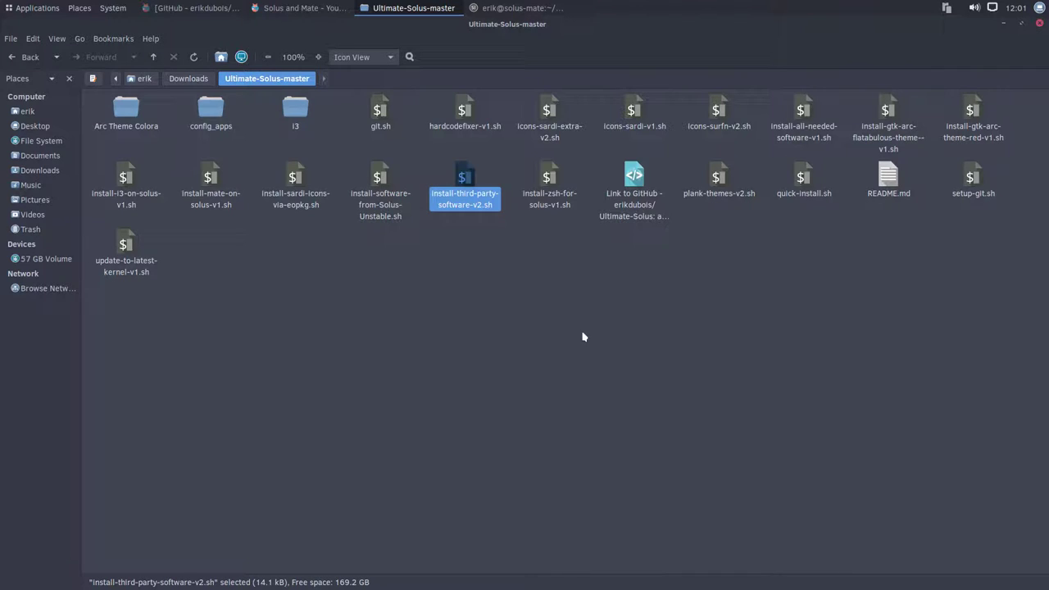
Step: Go through install-zsh-for-solus-v1.sh and plank-themes-v2.sh in the folder, and close the file manager and the terminal
{"action": "left_click", "coordinate": [549, 176]}
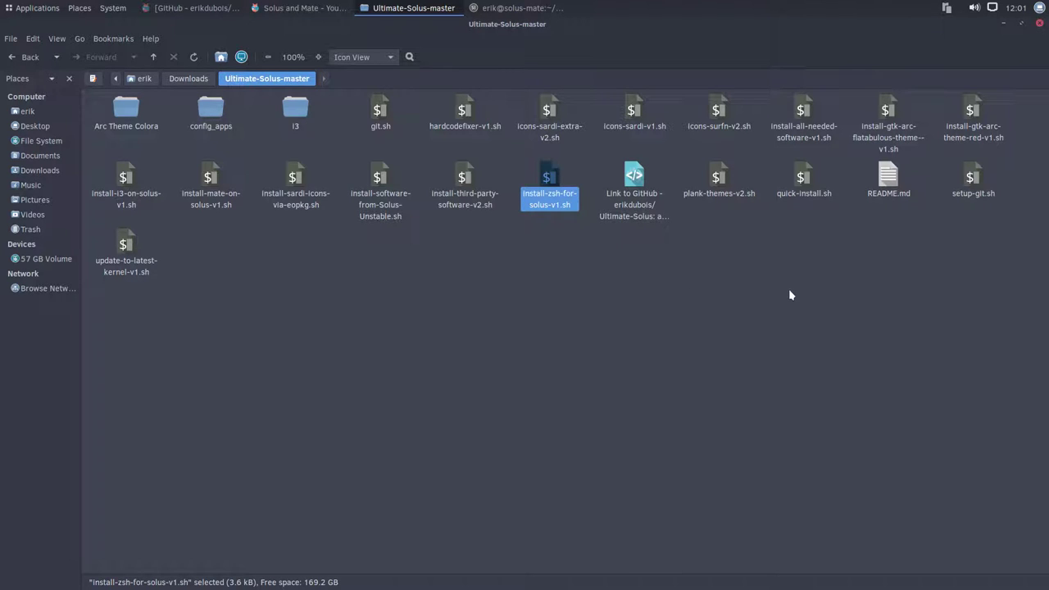
{"action": "left_click", "coordinate": [731, 185]}
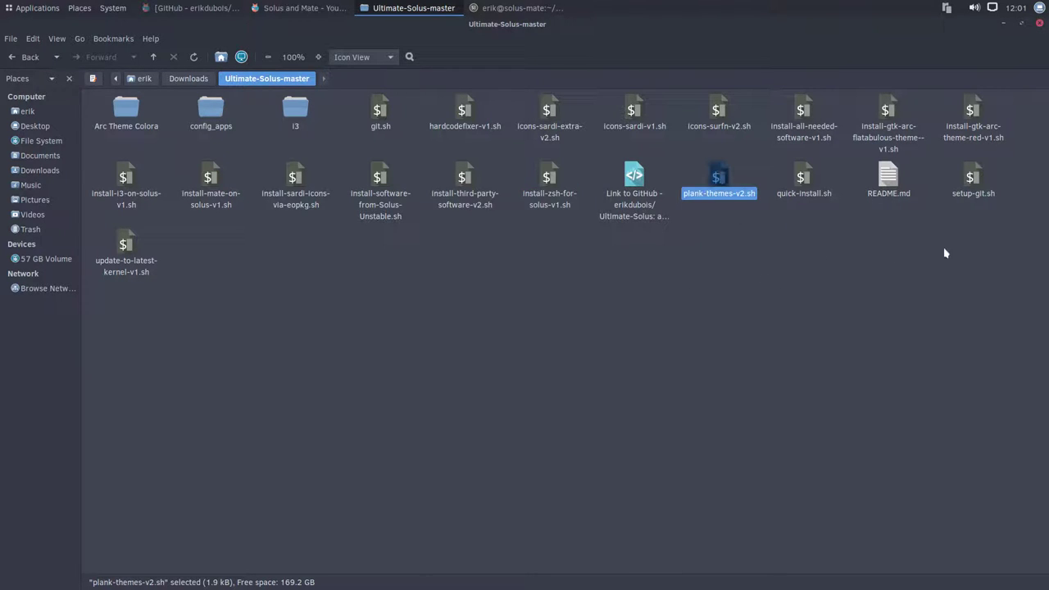
{"action": "left_click", "coordinate": [1038, 23]}
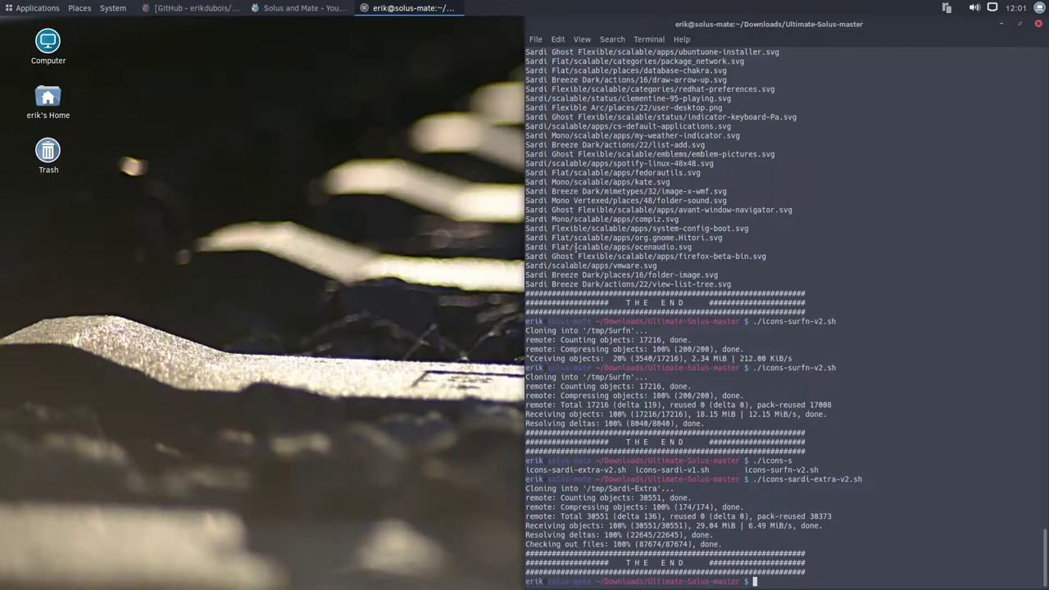
{"action": "left_click", "coordinate": [1038, 24]}
Step: Launch the Plank dock from the installed accessories
{"action": "left_click", "coordinate": [13, 6]}
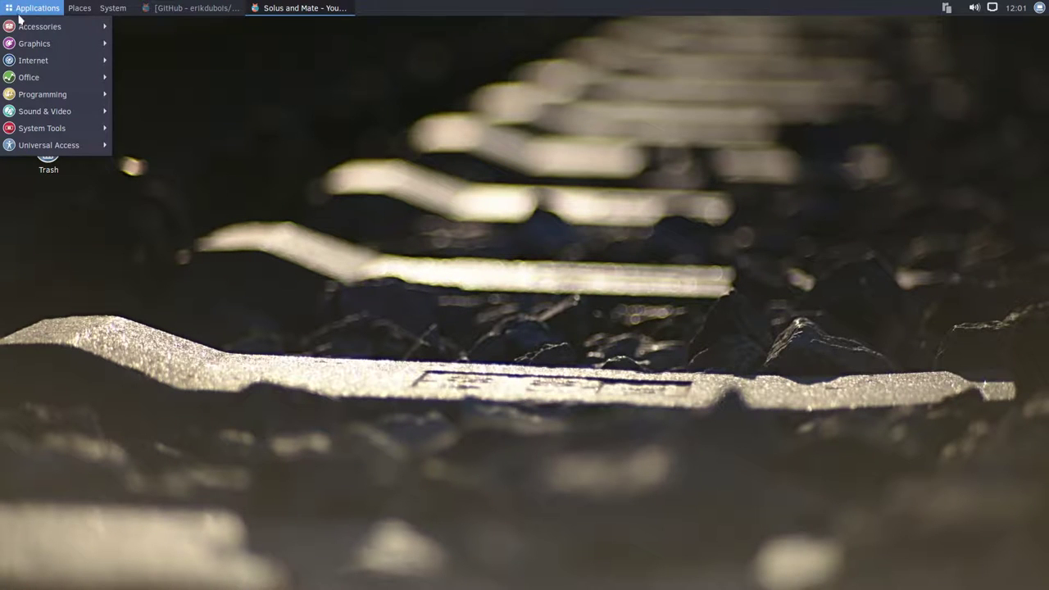
{"action": "mouse_move", "coordinate": [28, 25]}
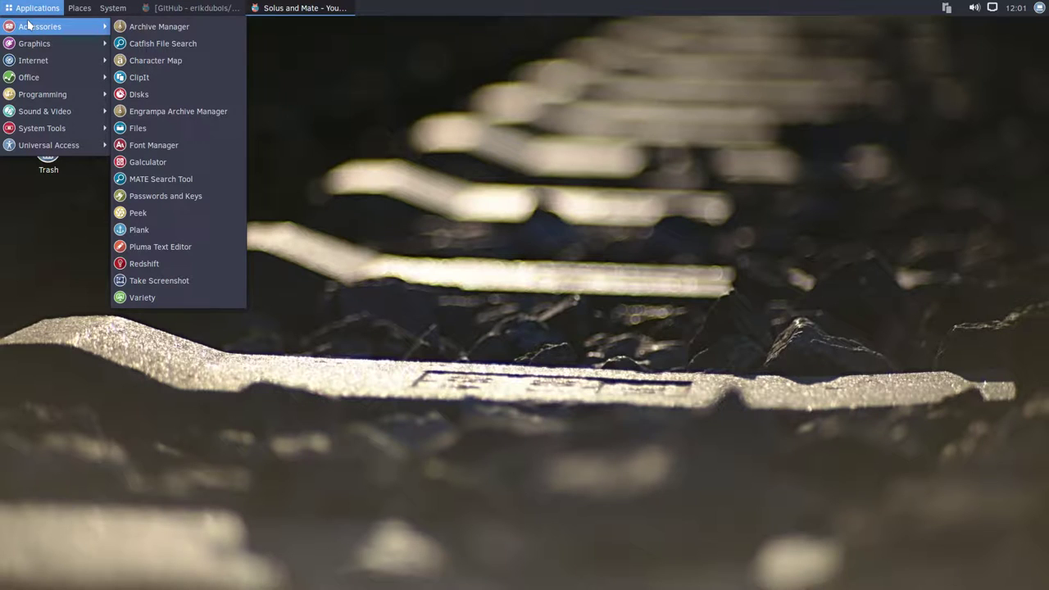
{"action": "left_click", "coordinate": [180, 230]}
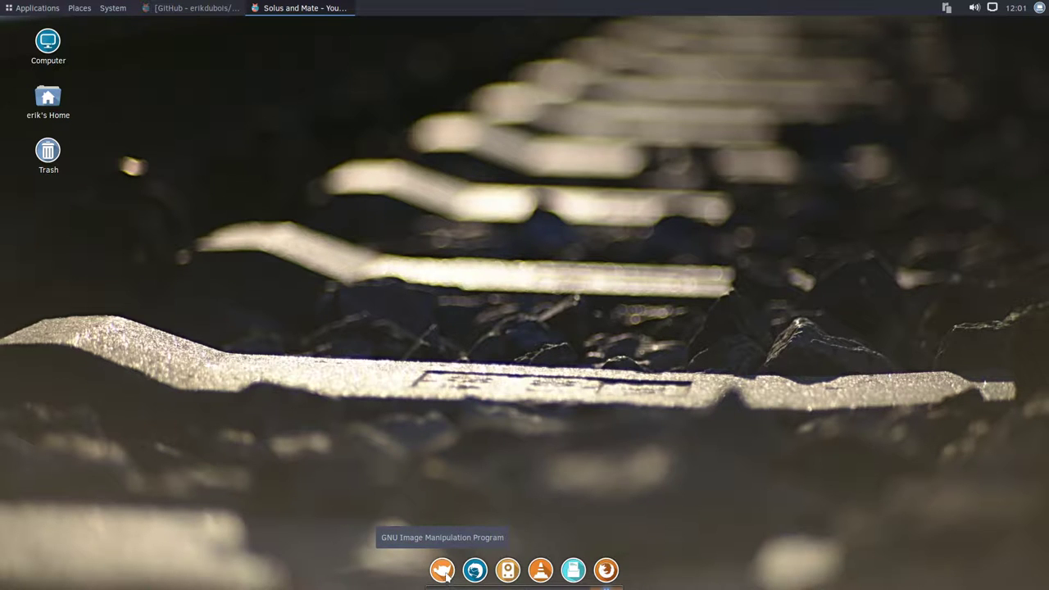
Step: Set the Plank dock's theme to Capeos in its preferences and close them
{"action": "right_click", "coordinate": [446, 576], "text": "ctrl"}
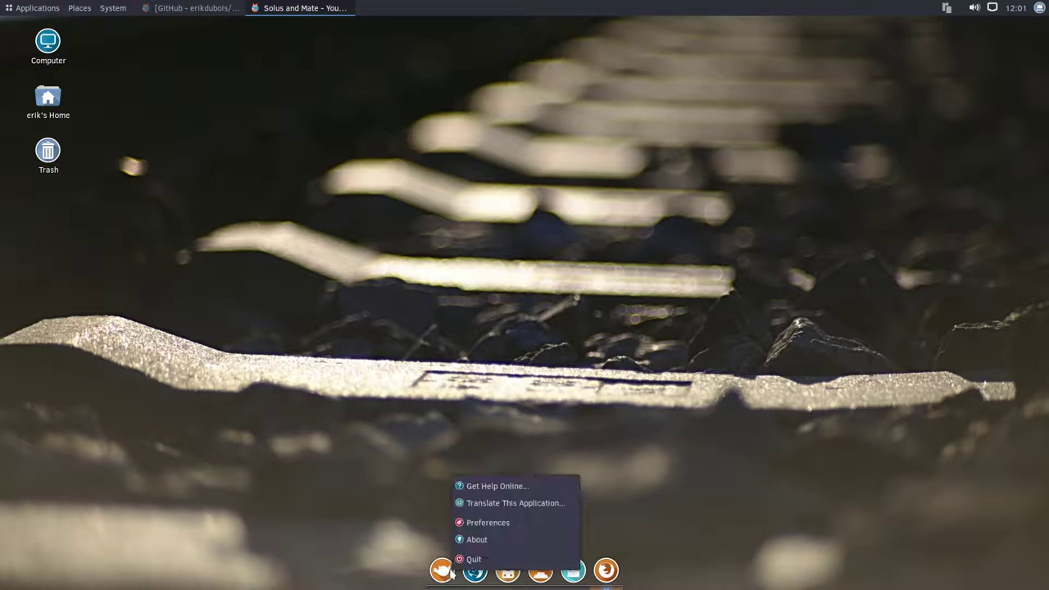
{"action": "left_click", "coordinate": [500, 522]}
{"action": "left_click", "coordinate": [440, 246]}
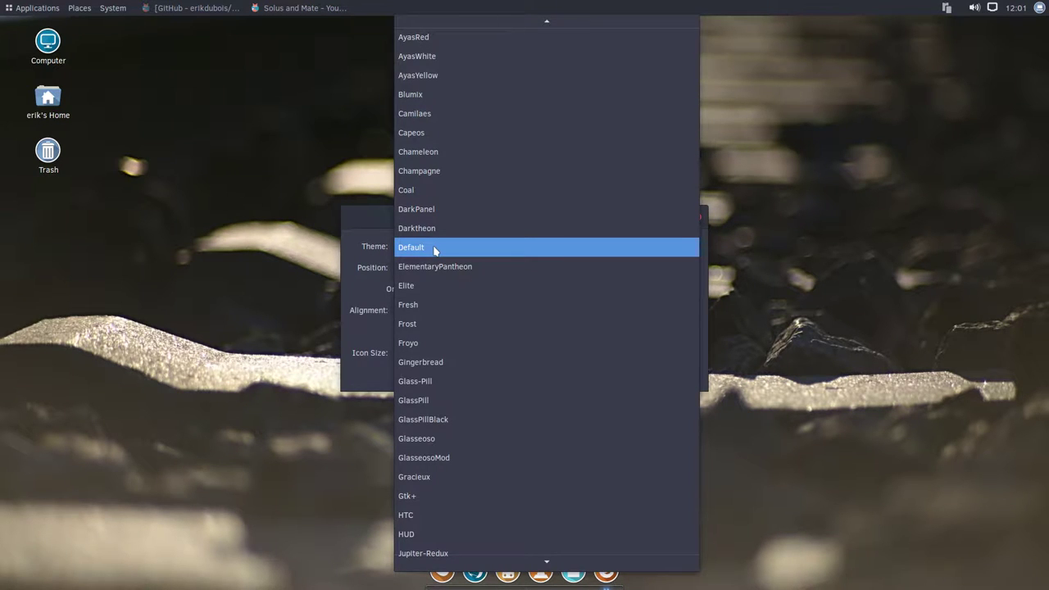
{"action": "left_click", "coordinate": [434, 246]}
{"action": "scroll", "coordinate": [435, 245], "scroll_direction": "down", "scroll_amount": 4}
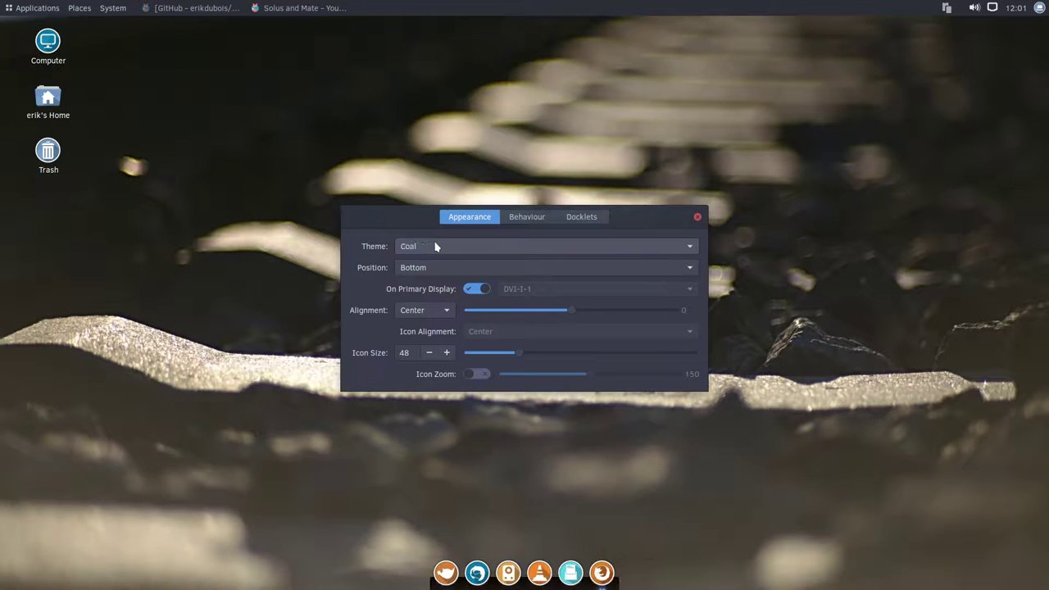
{"action": "scroll", "coordinate": [435, 246], "scroll_direction": "down", "scroll_amount": 1}
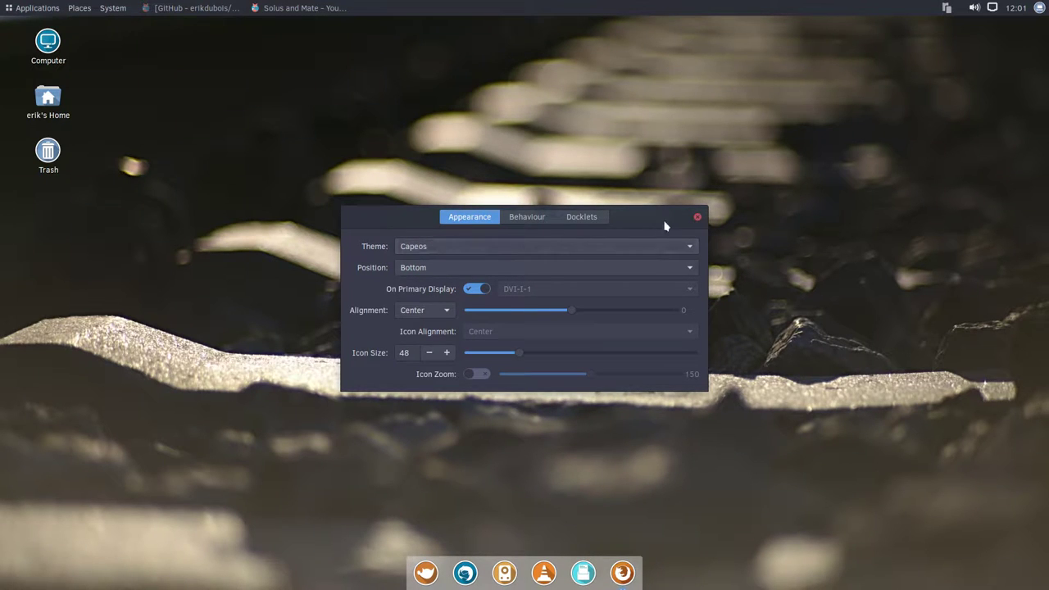
{"action": "left_click", "coordinate": [697, 218]}
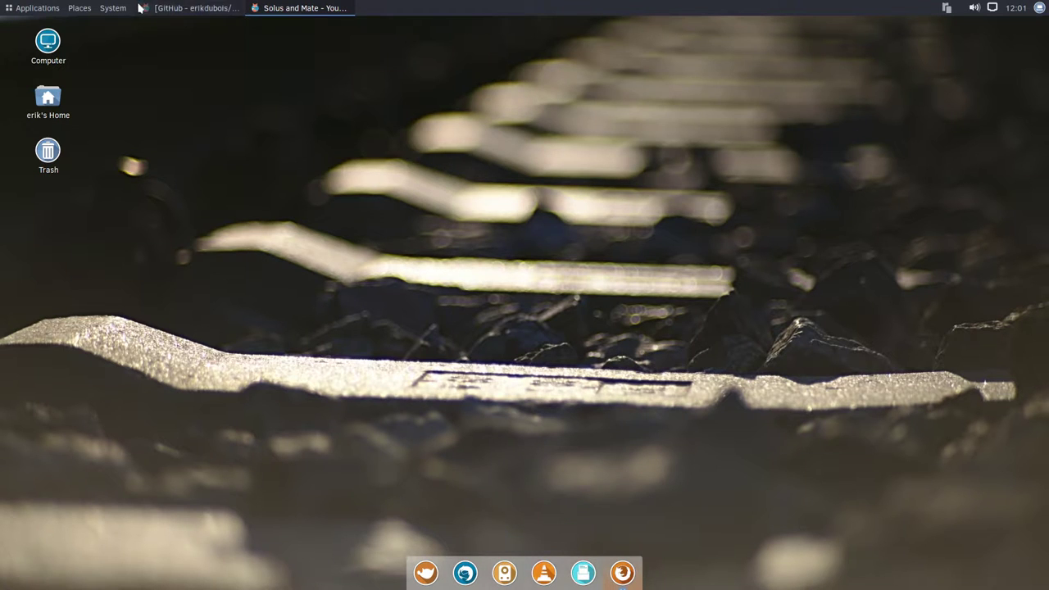
{"action": "right_click", "coordinate": [168, 9]}
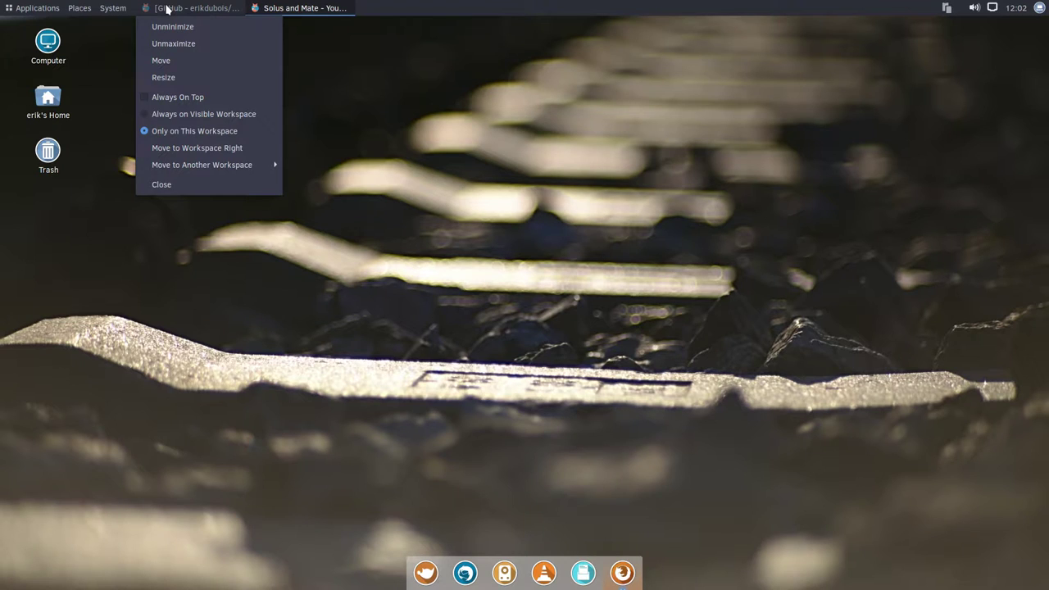
{"action": "right_click", "coordinate": [302, 10]}
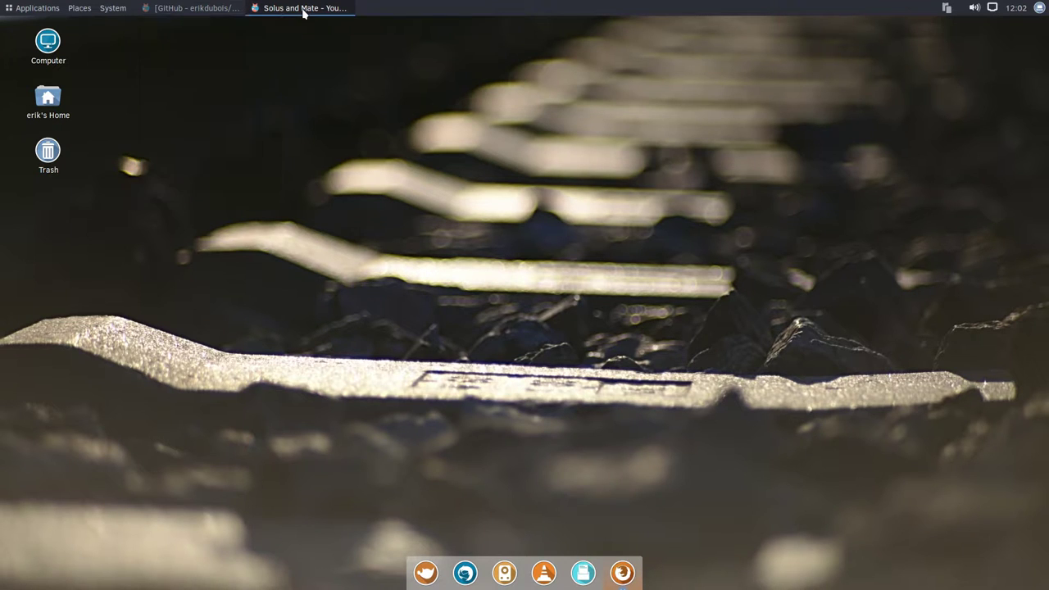
{"action": "right_click", "coordinate": [301, 10]}
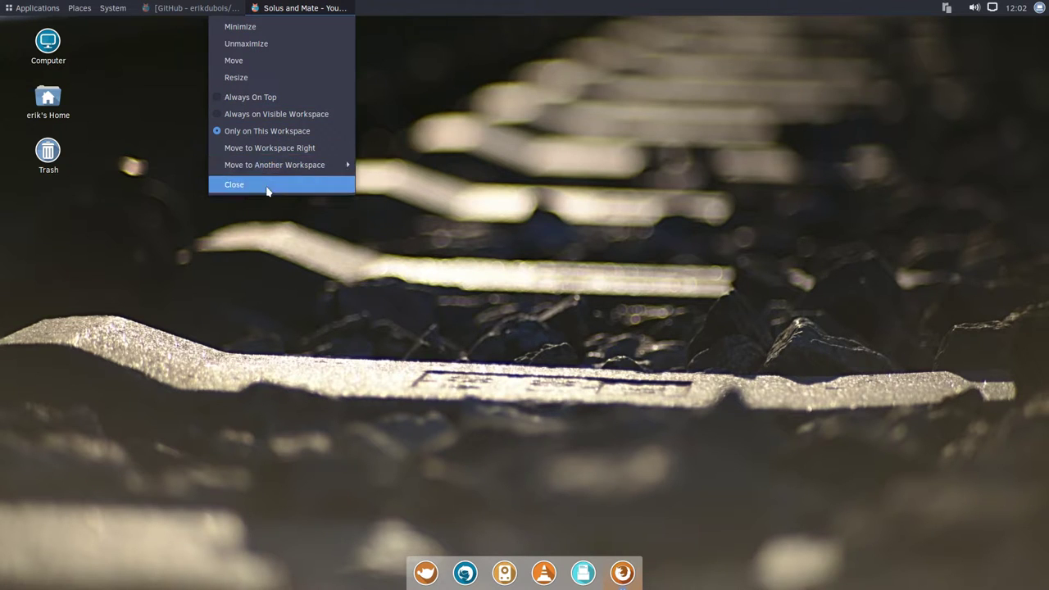
{"action": "left_click", "coordinate": [319, 324]}
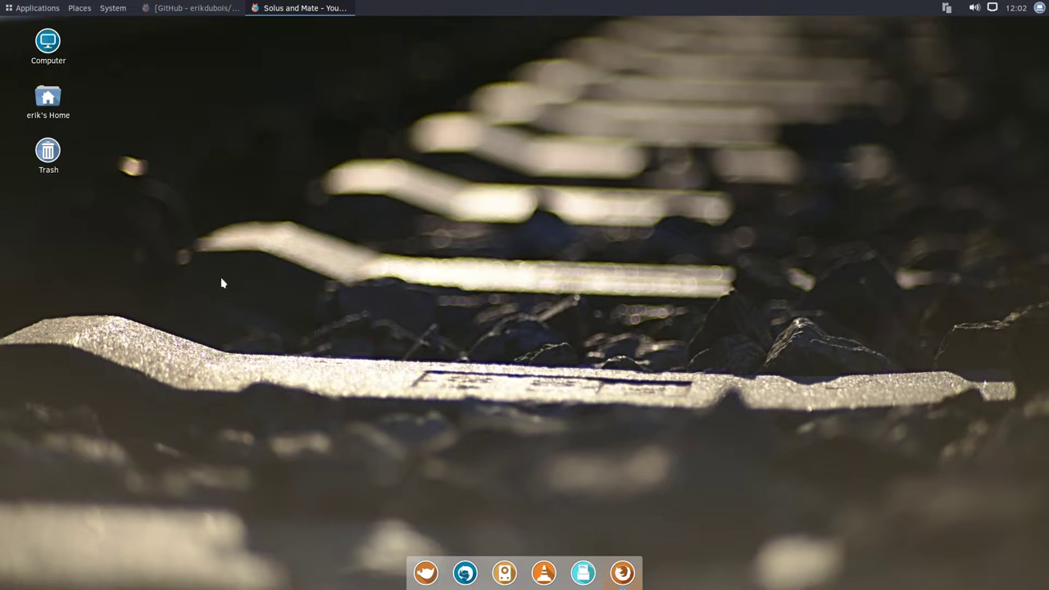
{"action": "left_click", "coordinate": [48, 9]}
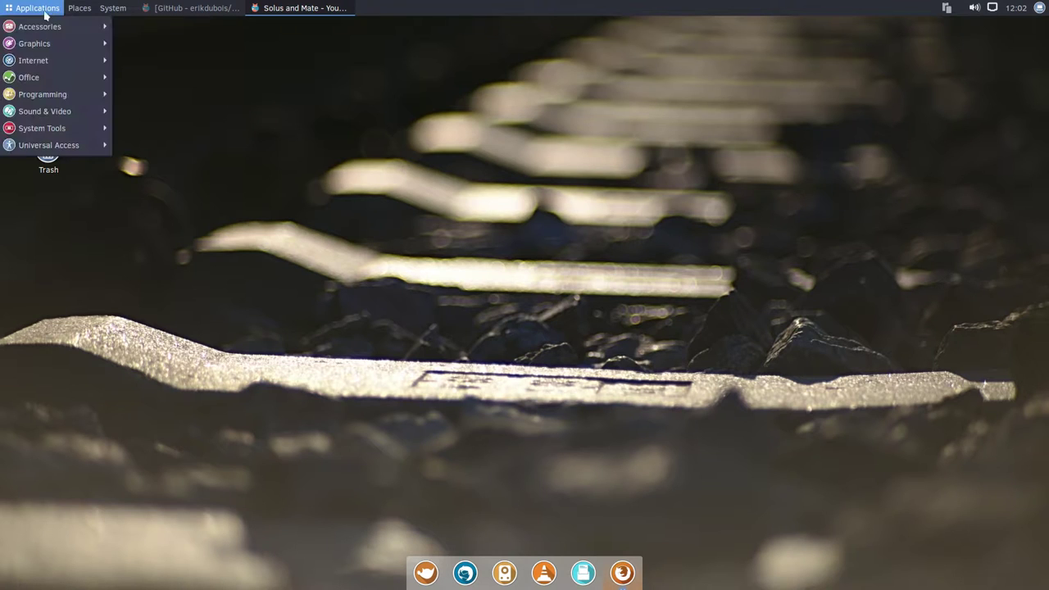
{"action": "mouse_move", "coordinate": [93, 29]}
{"action": "right_click", "coordinate": [136, 30]}
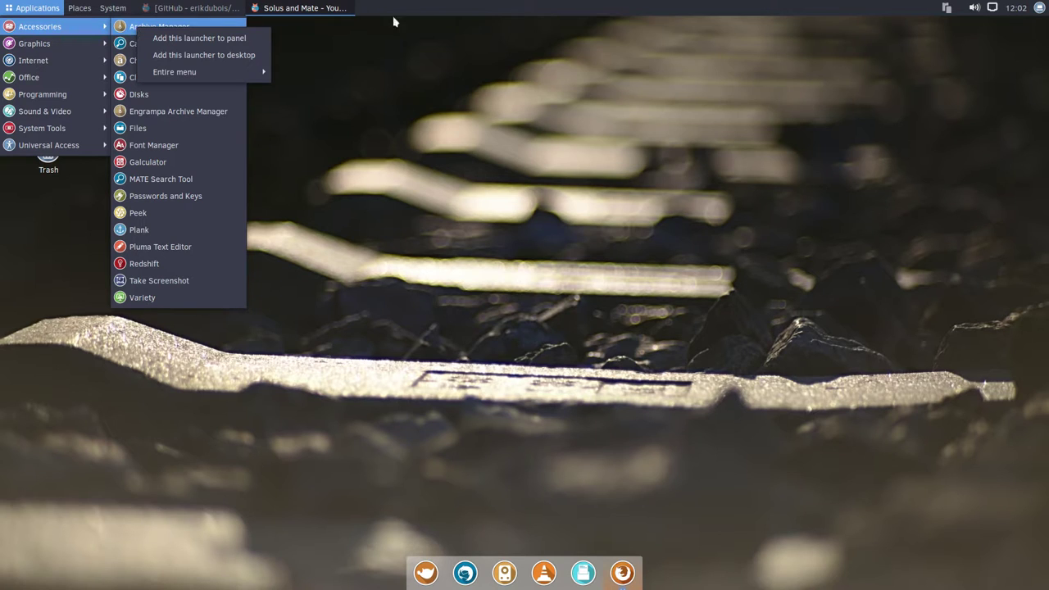
{"action": "key", "text": "Escape"}
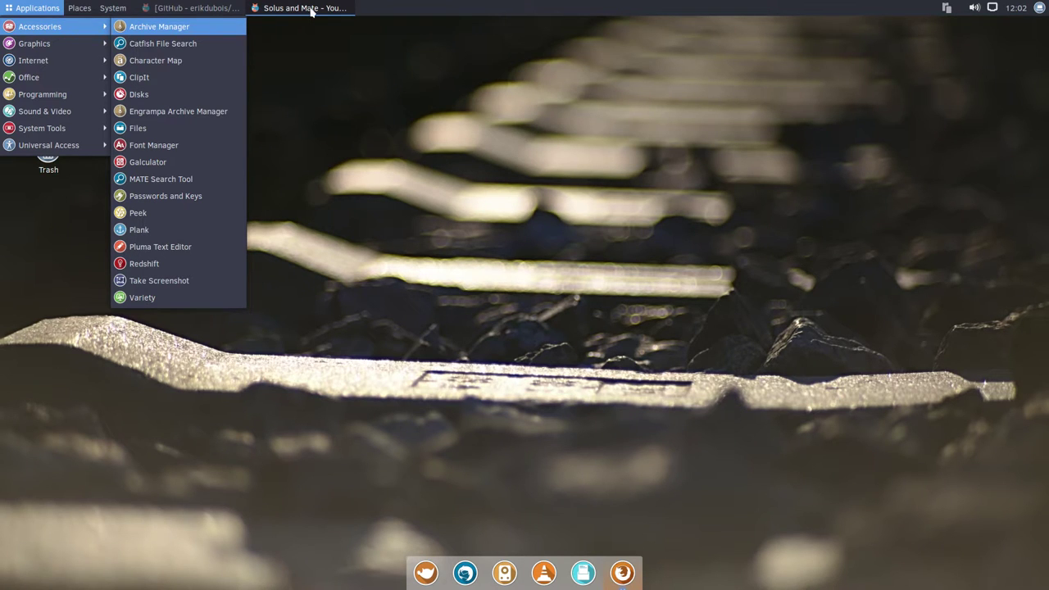
{"action": "left_click", "coordinate": [47, 9]}
Step: Add a Firefox launcher to the desktop panel from the installed internet applications
{"action": "left_click", "coordinate": [47, 9]}
{"action": "mouse_move", "coordinate": [36, 32]}
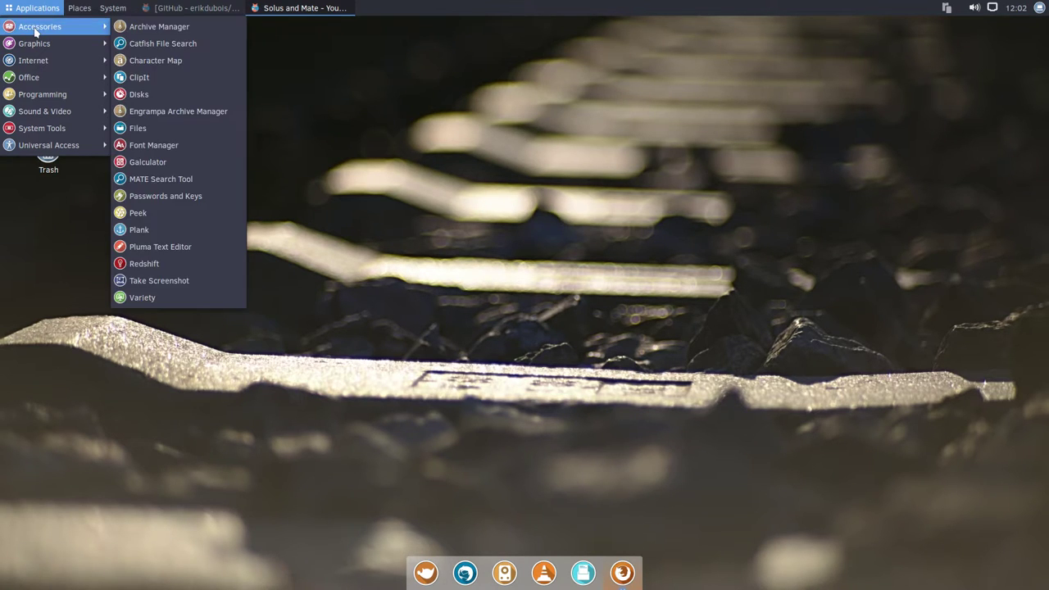
{"action": "mouse_move", "coordinate": [37, 62]}
{"action": "right_click", "coordinate": [141, 77]}
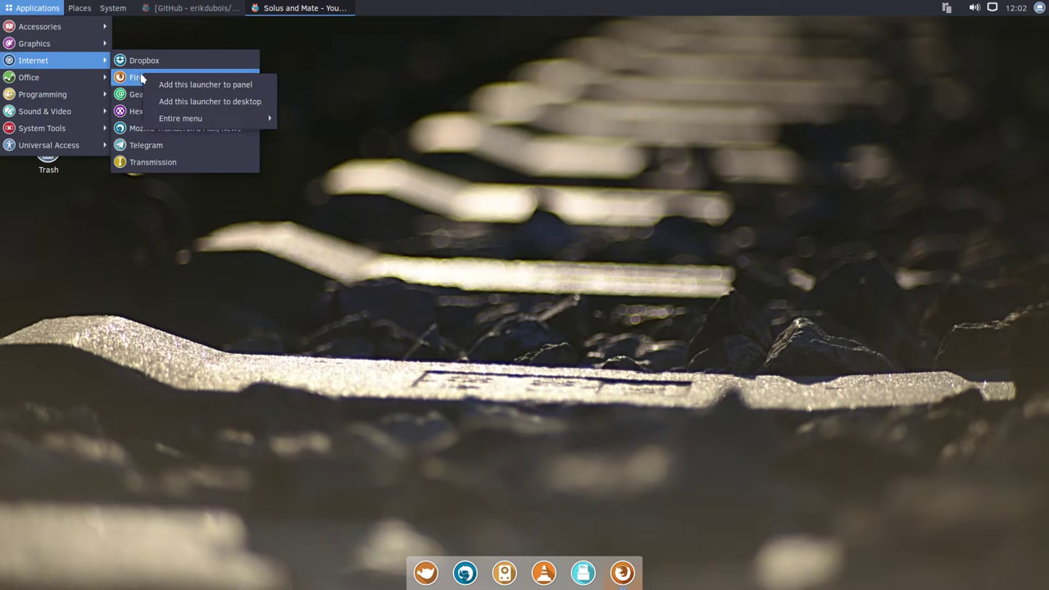
{"action": "left_click", "coordinate": [174, 84]}
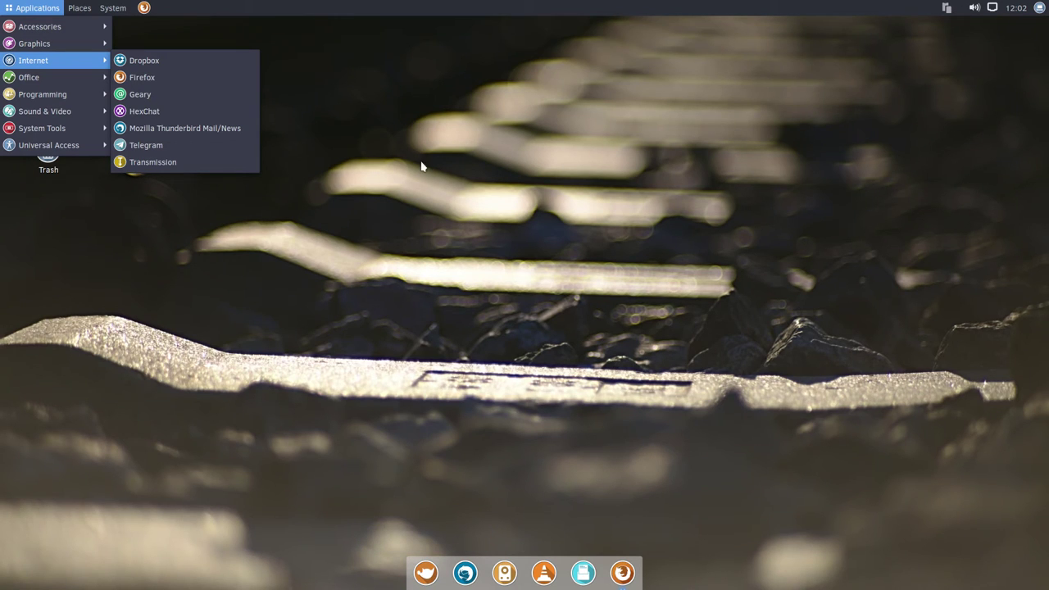
{"action": "left_click", "coordinate": [281, 230]}
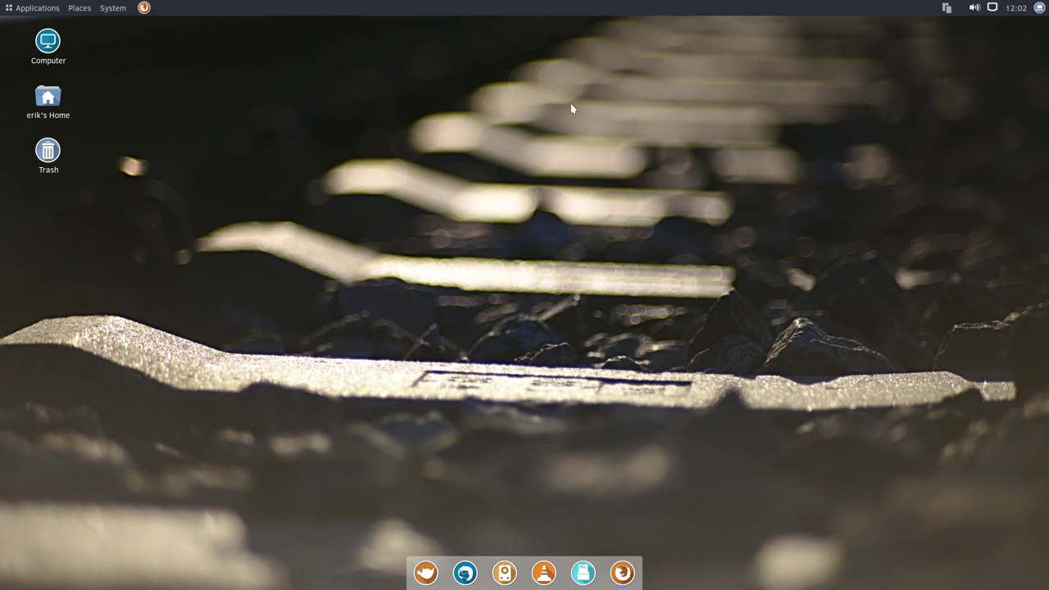
{"action": "left_click", "coordinate": [947, 7]}
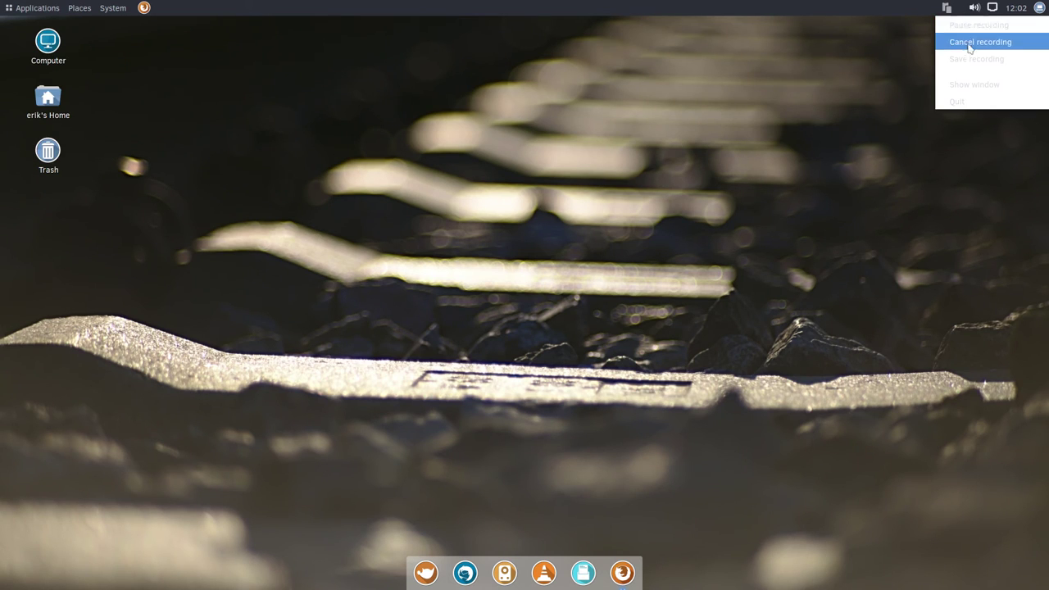